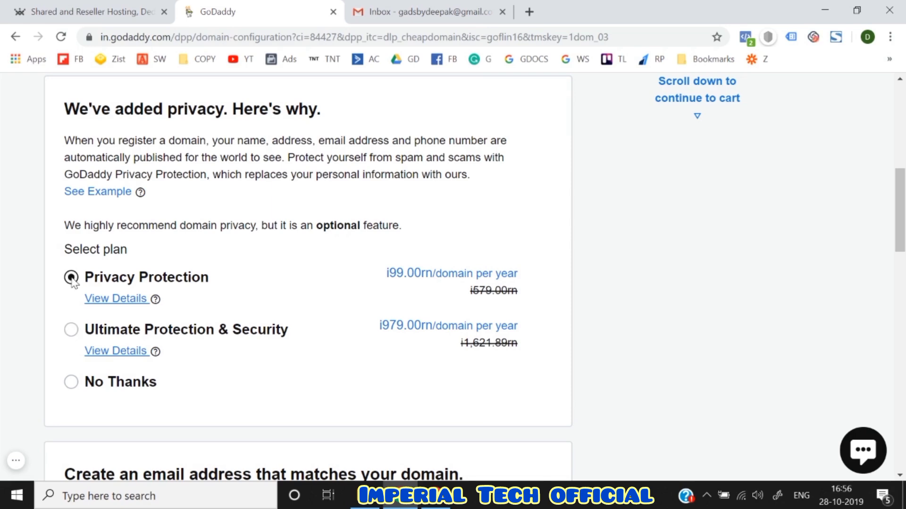
# - Keep Privacy Protection, leave the email offer at No Thanks, and continue to the cart
pyautogui.scroll(-1, 72, 279)
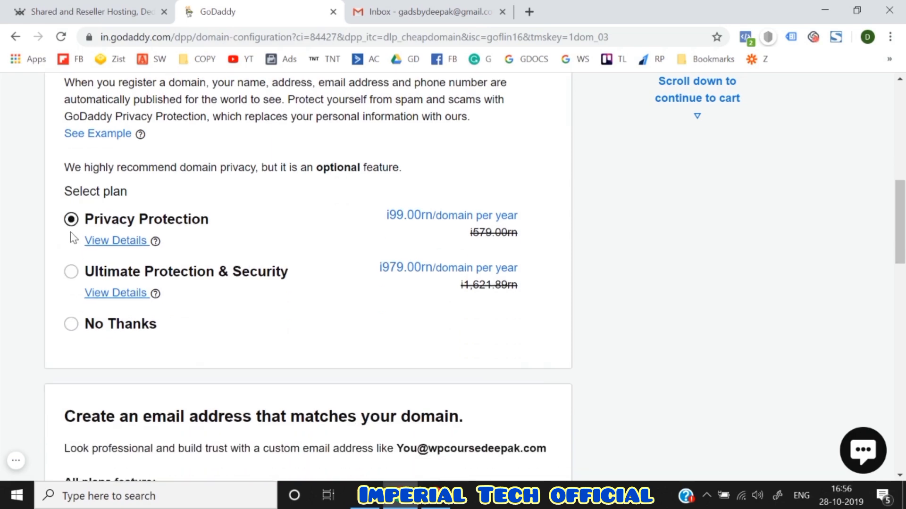
pyautogui.scroll(-5, 71, 236)
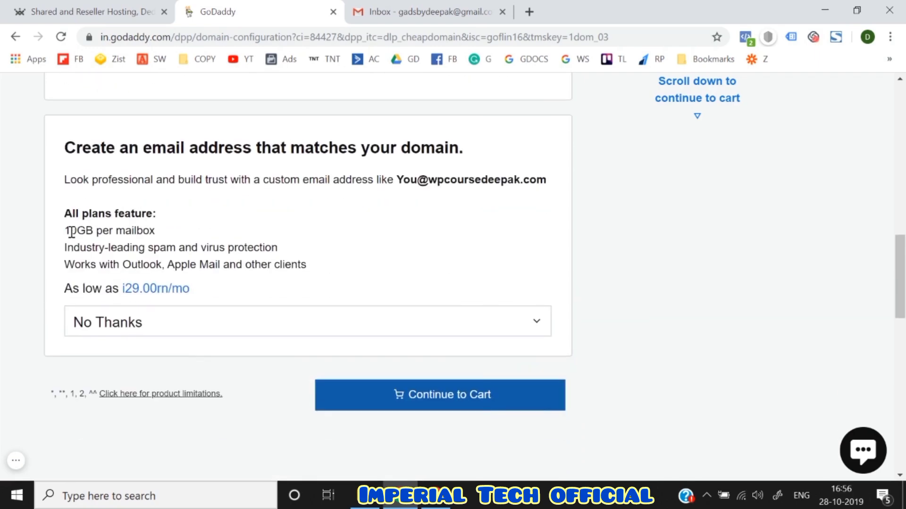
pyautogui.scroll(8, 225, 334)
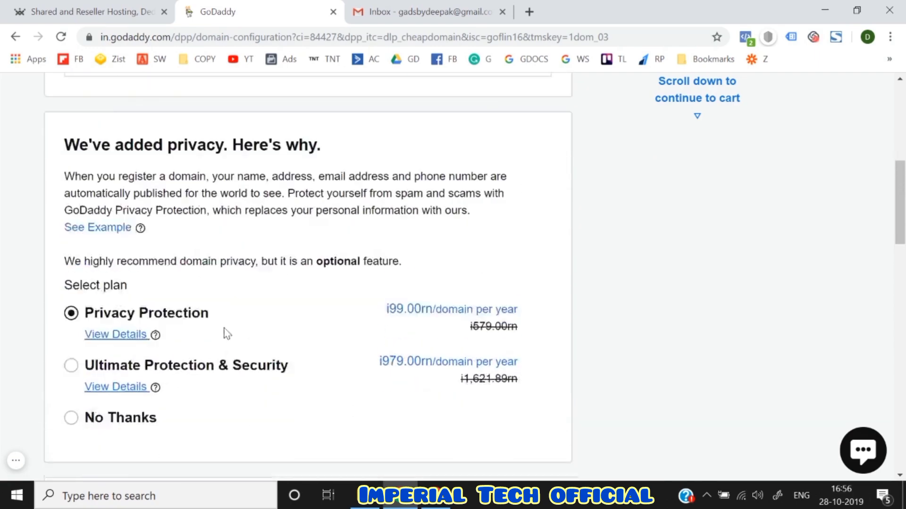
pyautogui.scroll(-15, 225, 332)
pyautogui.scroll(4, 383, 354)
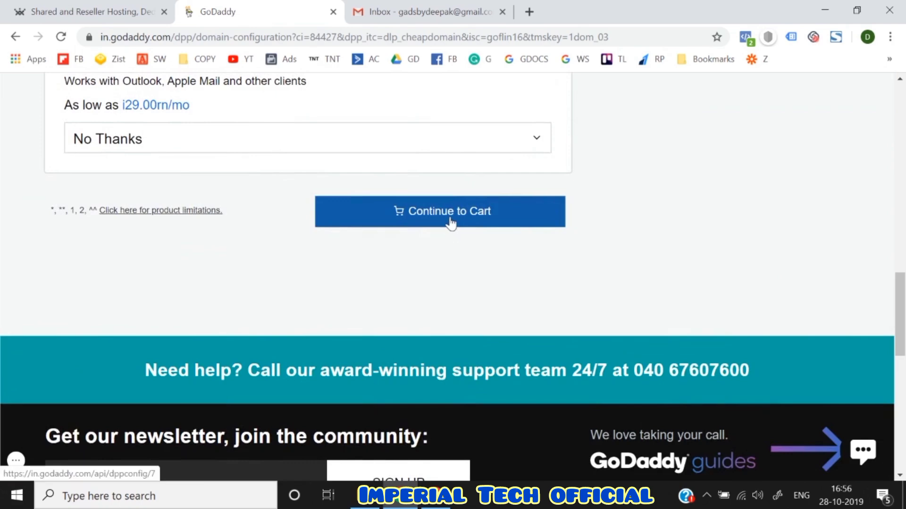
pyautogui.click(448, 222)
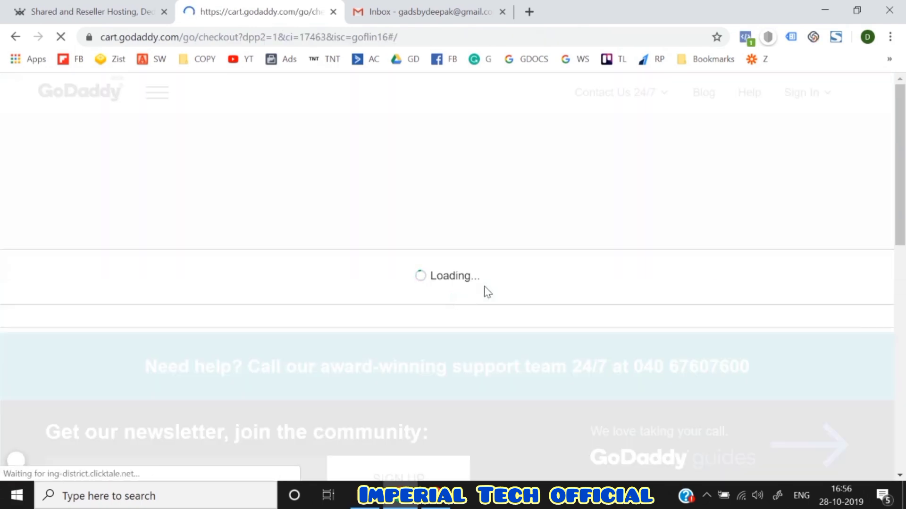
# - Change the wpcoursedeepak.com registration term from 2 Years to 1 Year at ₹399.00
pyautogui.scroll(-2, 487, 292)
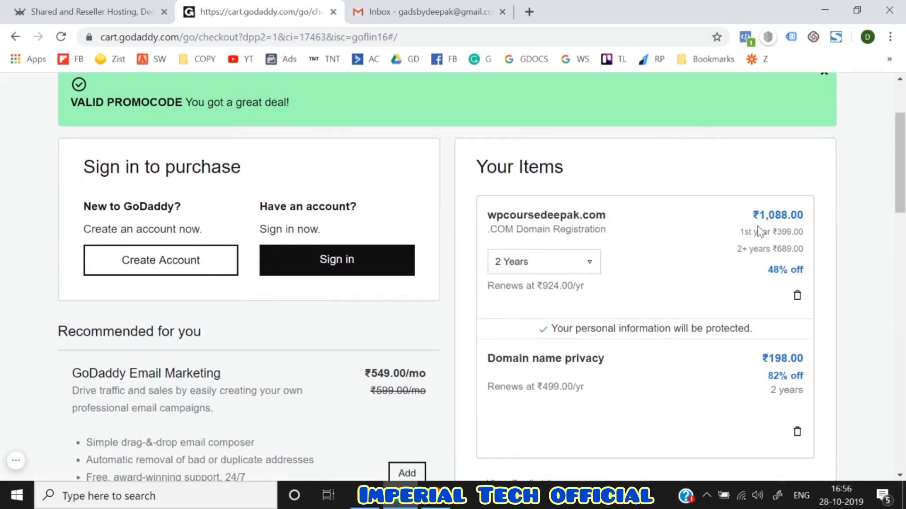
pyautogui.click(553, 268)
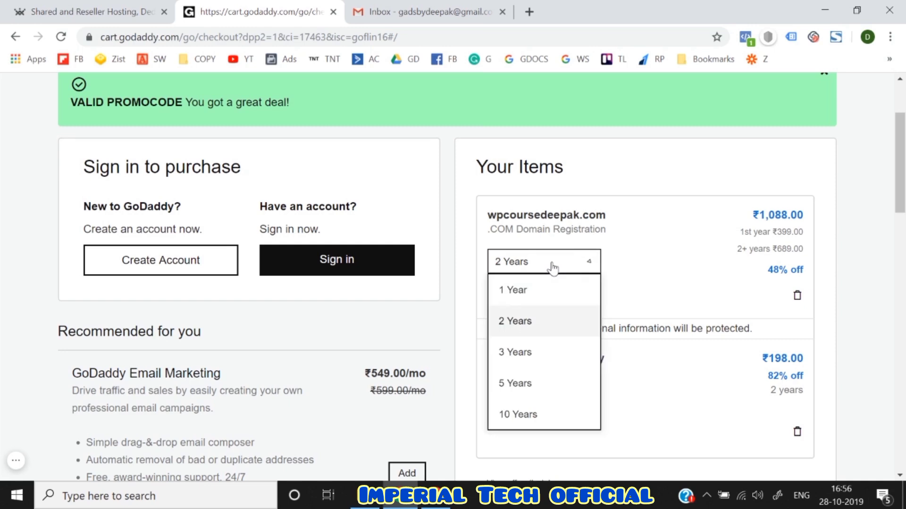
pyautogui.click(530, 291)
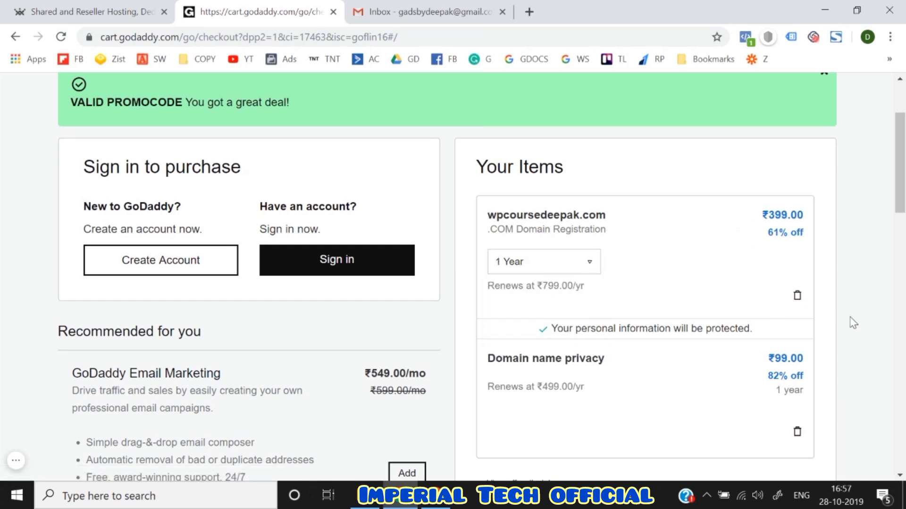
pyautogui.scroll(-1, 852, 323)
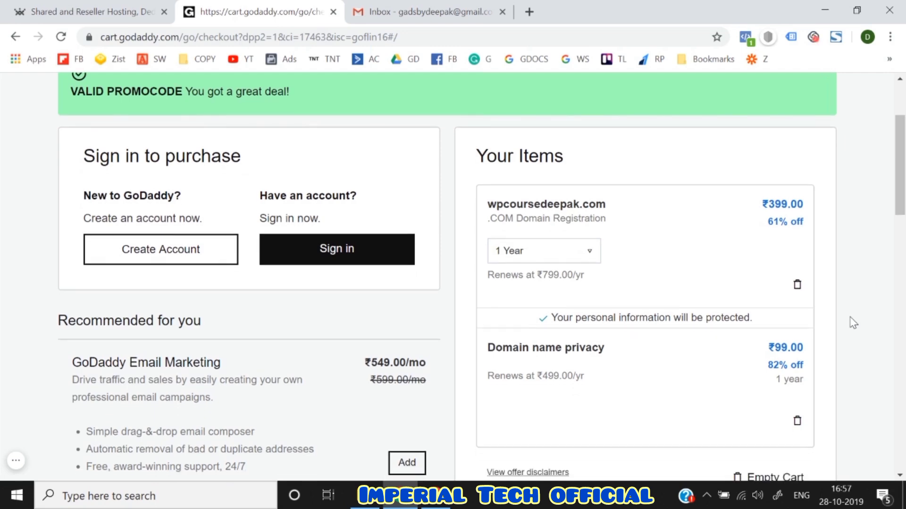
pyautogui.scroll(-5, 853, 323)
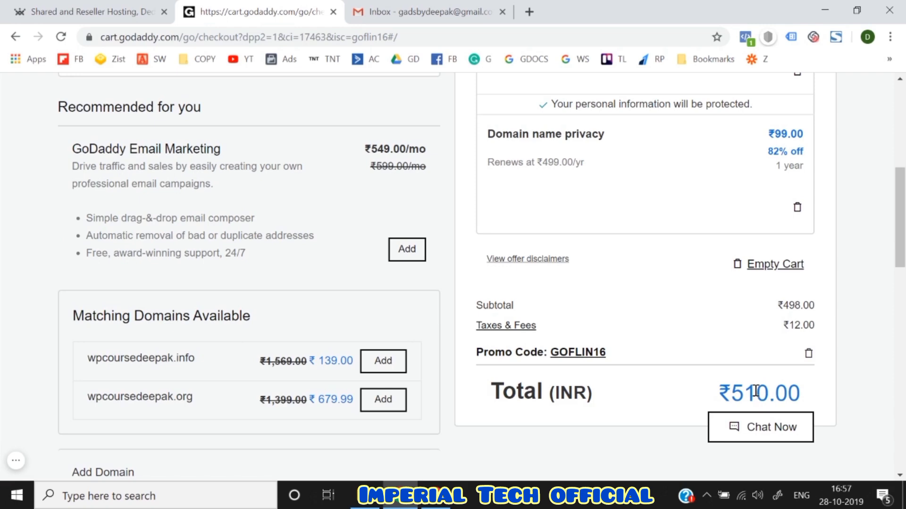
pyautogui.scroll(7, 755, 392)
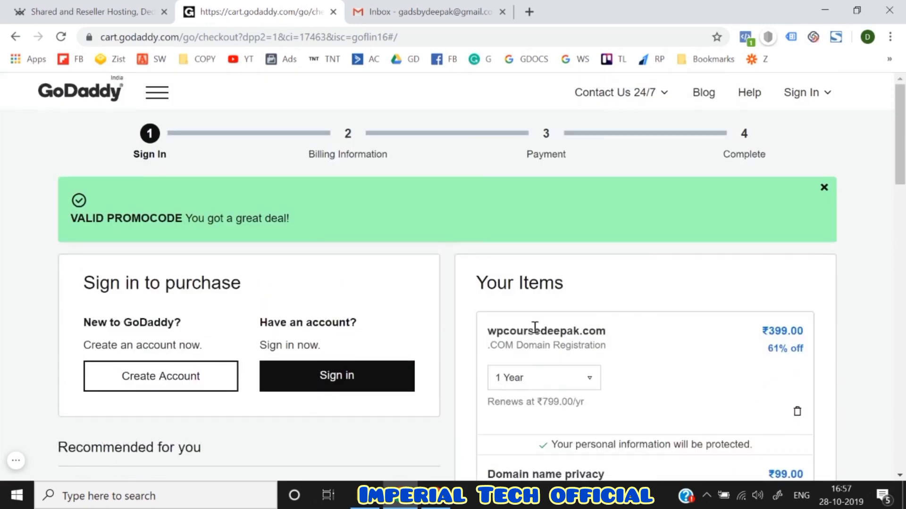
# - Review the ₹510.00 cart total with promo GOFLIN16 and choose Create Account
pyautogui.tripleClick(510, 335)
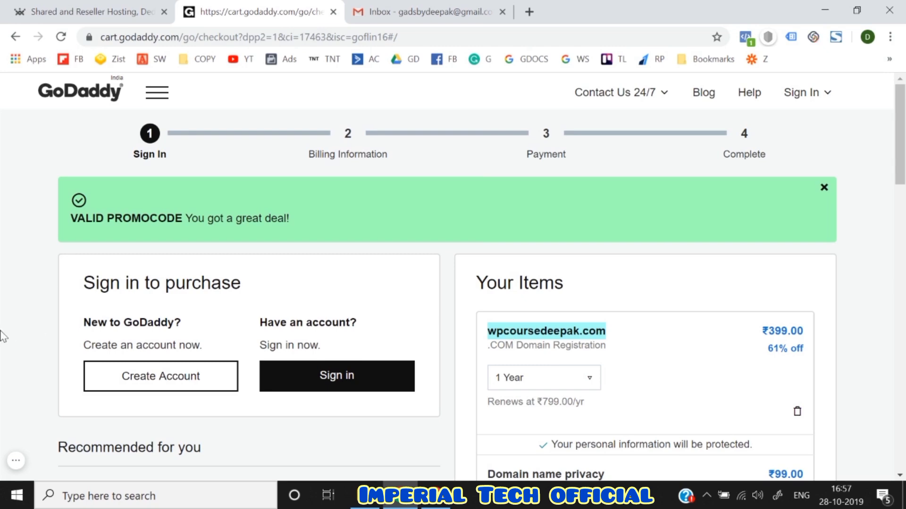
pyautogui.scroll(-3, 2, 336)
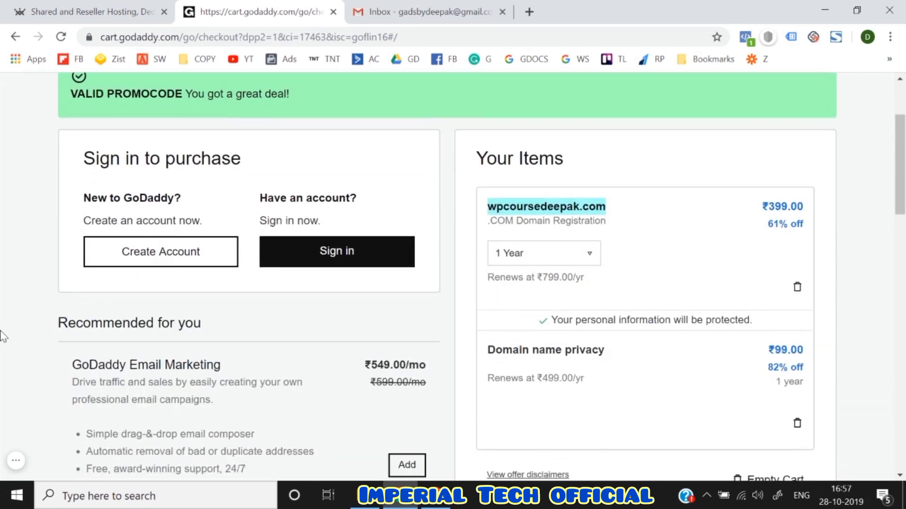
pyautogui.scroll(3, 2, 336)
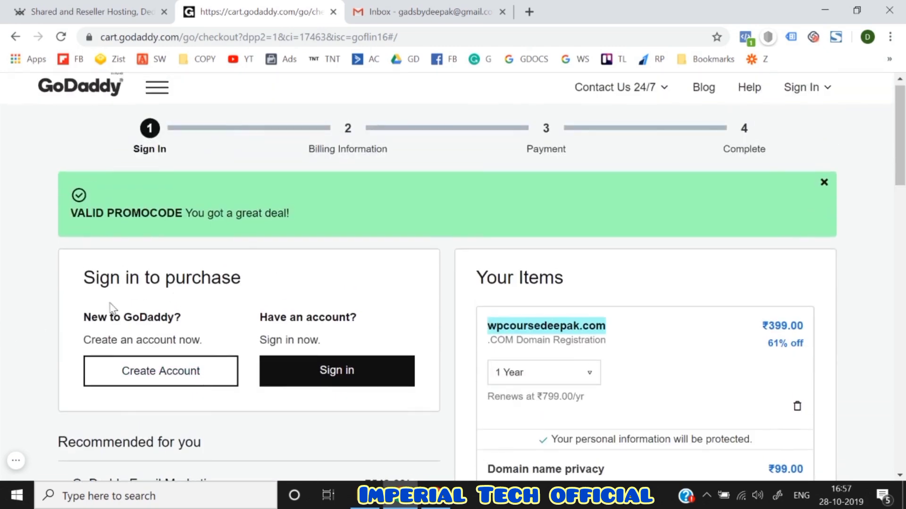
pyautogui.scroll(-1, 35, 347)
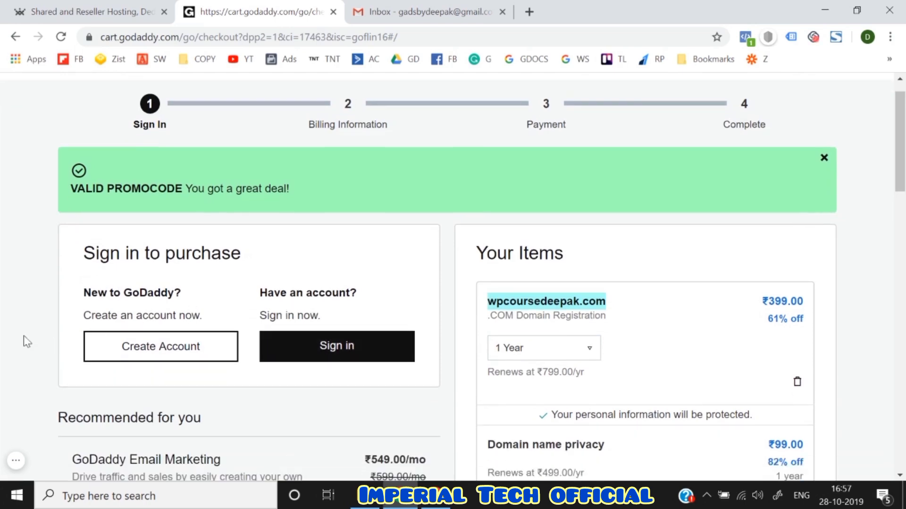
pyautogui.scroll(-3, 24, 335)
pyautogui.scroll(-6, 23, 336)
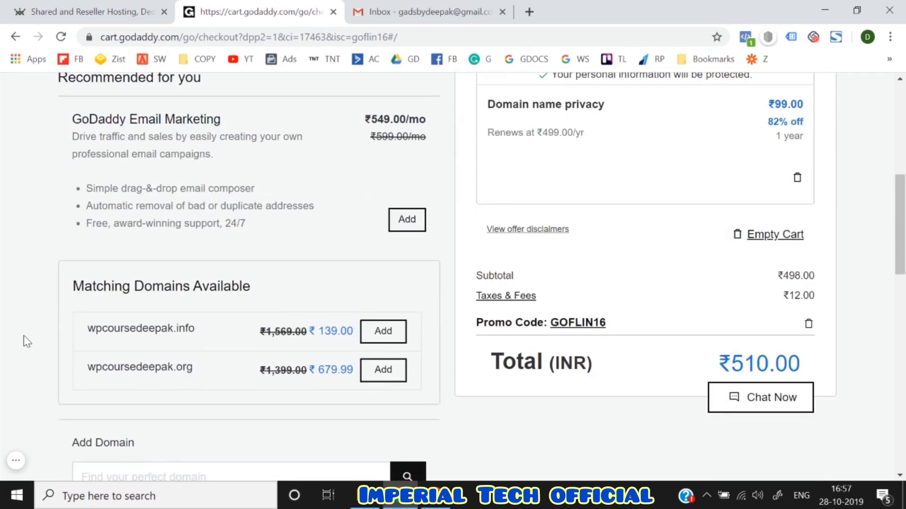
pyautogui.scroll(6, 23, 335)
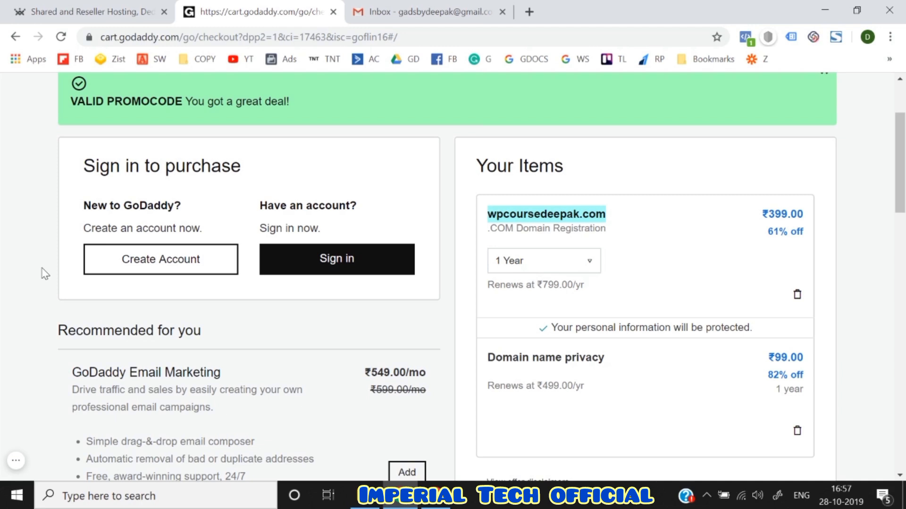
pyautogui.click(114, 265)
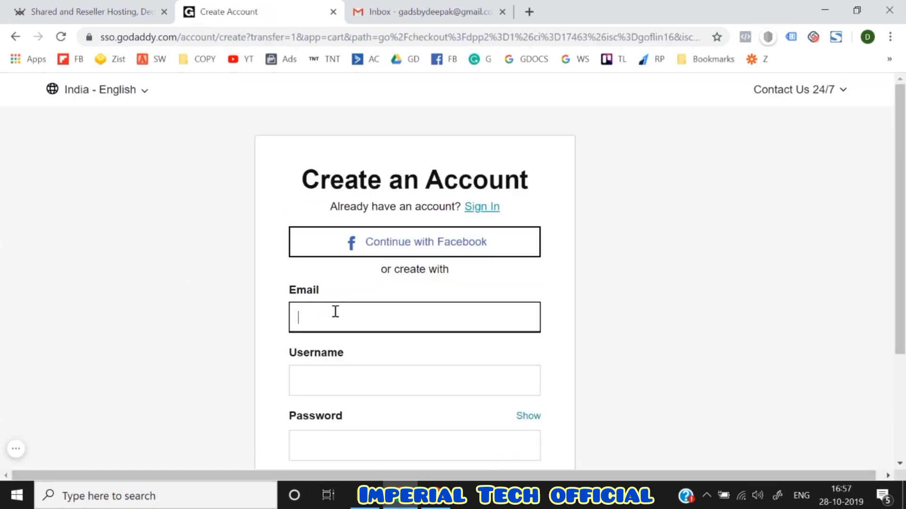
# - Try copying the Gmail account address into Email, then clear the wrong link that pasted
pyautogui.click(418, 7)
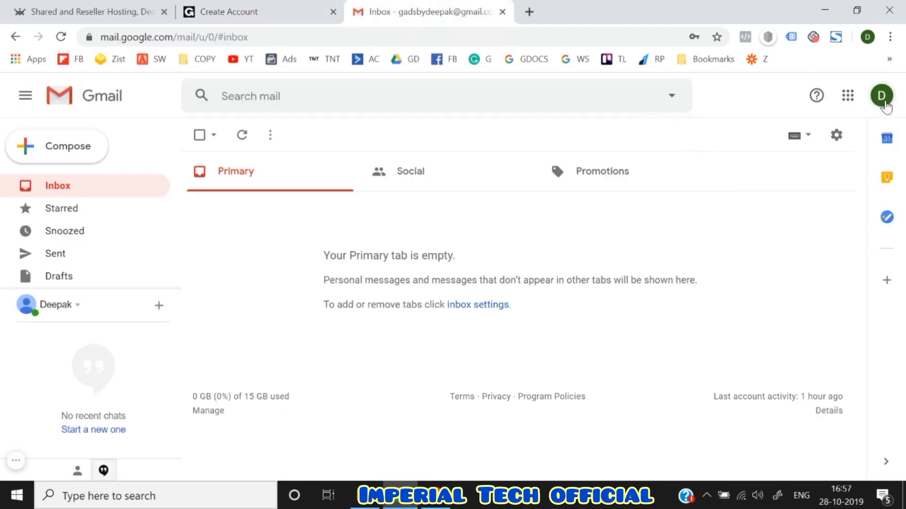
pyautogui.click(884, 106)
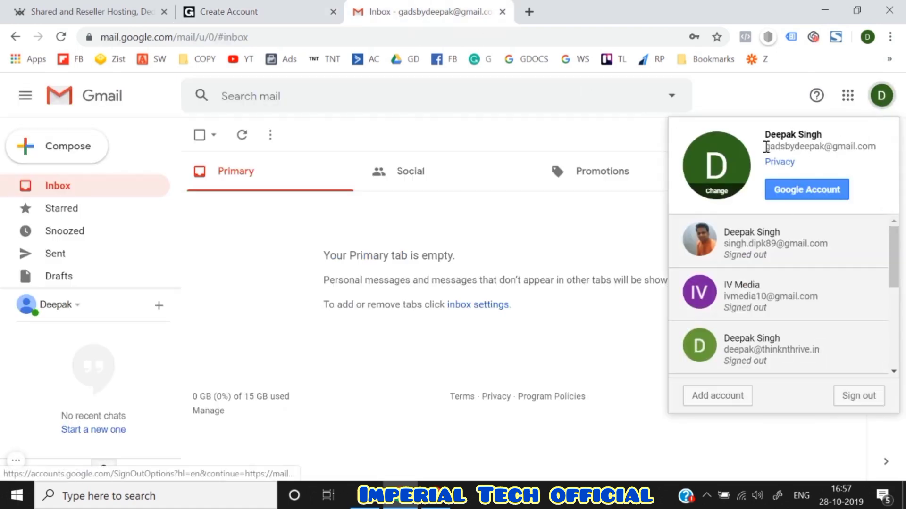
pyautogui.moveTo(765, 147); pyautogui.dragTo(878, 150)
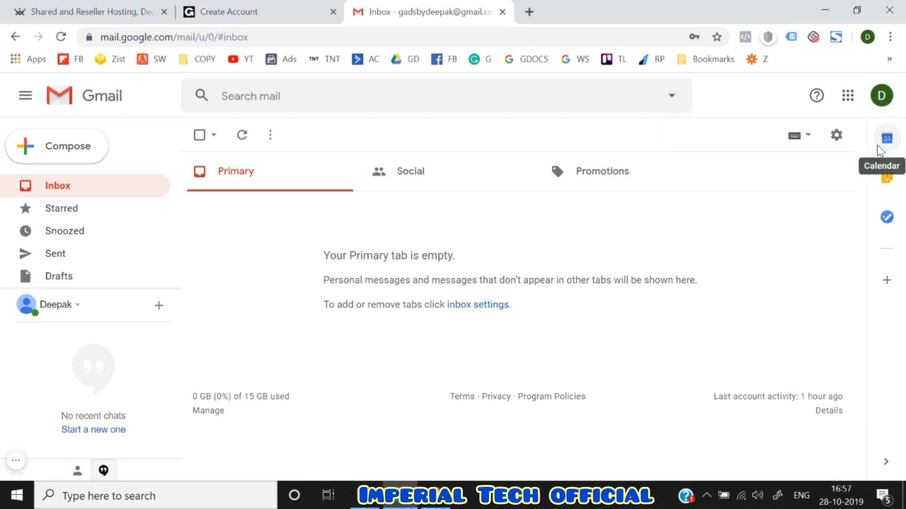
pyautogui.click(272, 10)
pyautogui.write('https://india.resellerclub.com/?a_aid=1d5658d3')
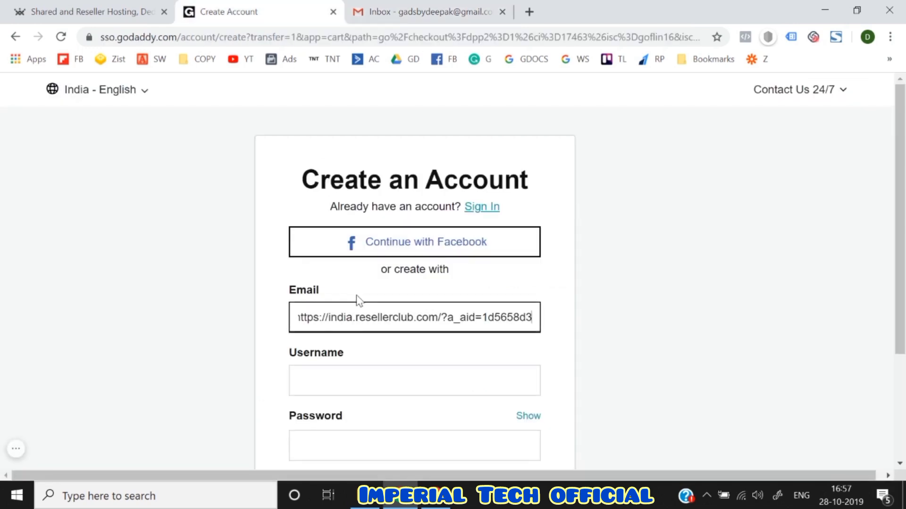
pyautogui.hotkey('ctrl', 'a')
pyautogui.press('BackSpace')
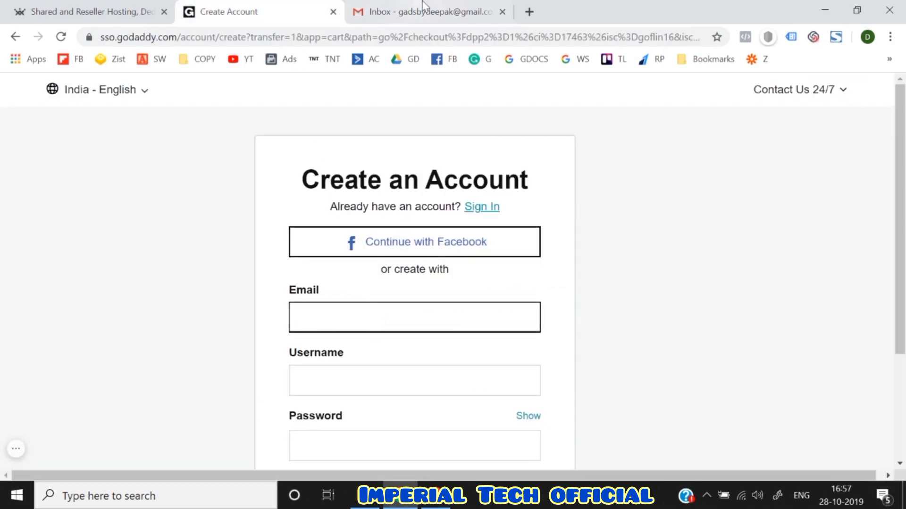
# - Copy the Gmail account's email address via right-click Copy and paste it into GoDaddy's Email field
pyautogui.click(387, 11)
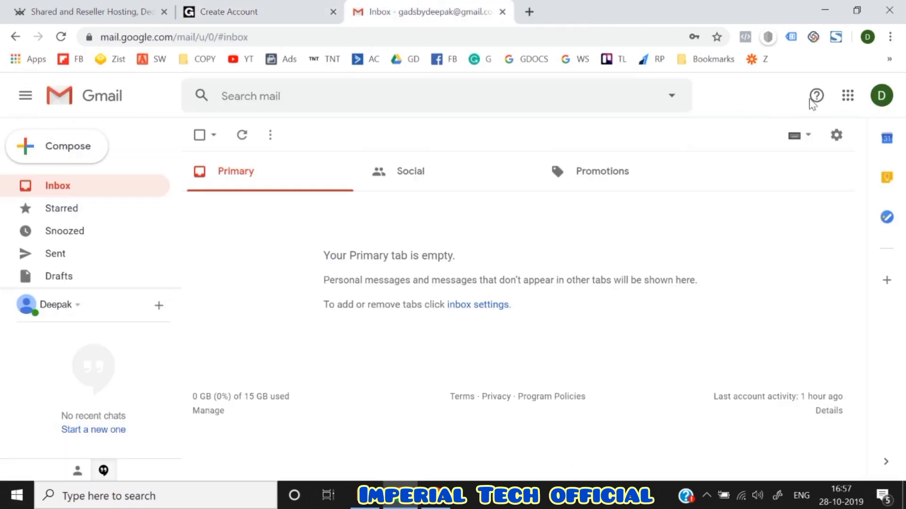
pyautogui.click(880, 99)
pyautogui.doubleClick(812, 148)
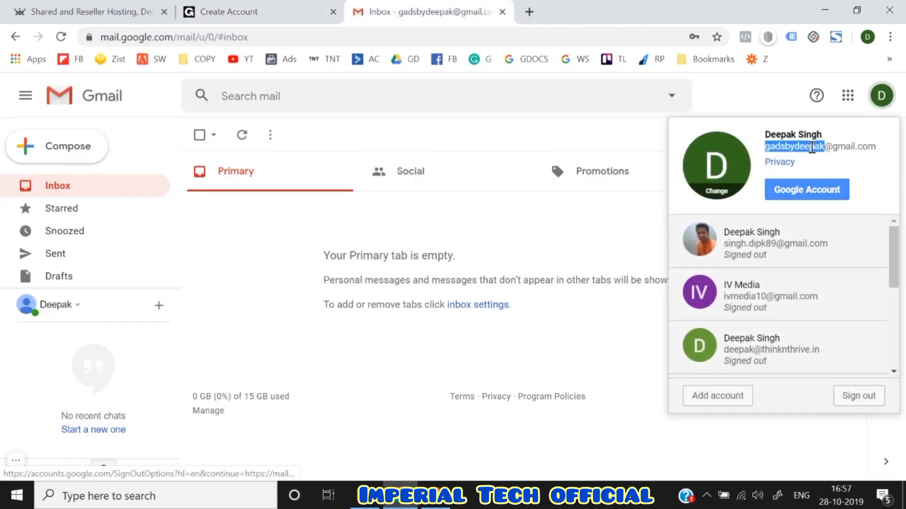
pyautogui.press('Escape')
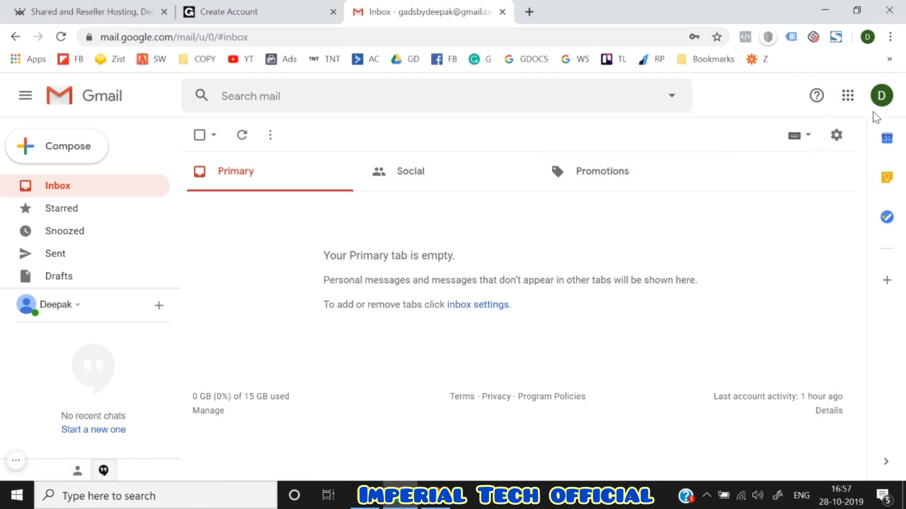
pyautogui.click(880, 97)
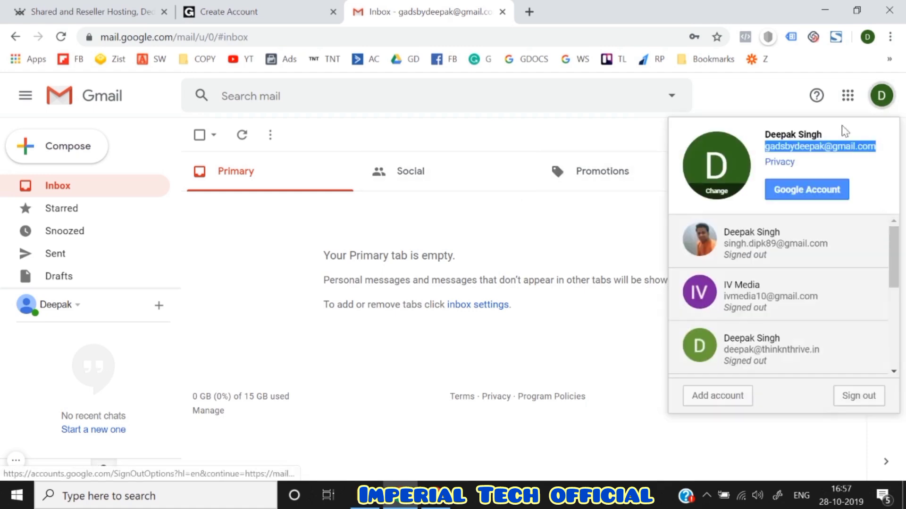
pyautogui.rightClick(818, 148)
pyautogui.click(815, 160)
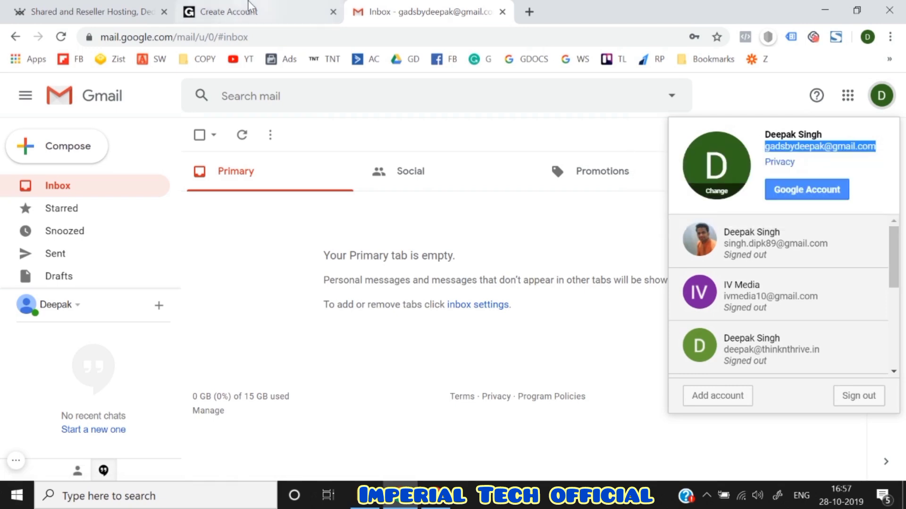
pyautogui.click(227, 12)
pyautogui.hotkey('ctrl', 'v')
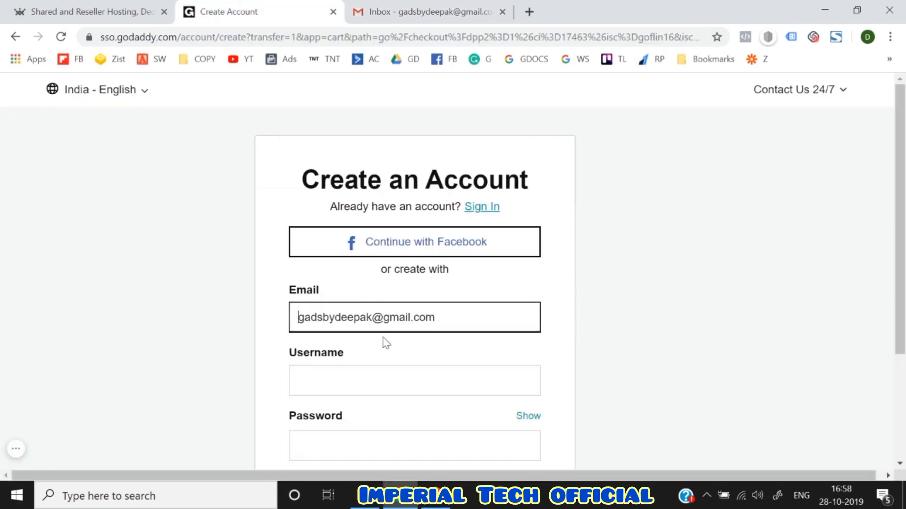
# - Check the copied email by pasting it into a blank browser tab
pyautogui.hotkey('ctrl', 'a')
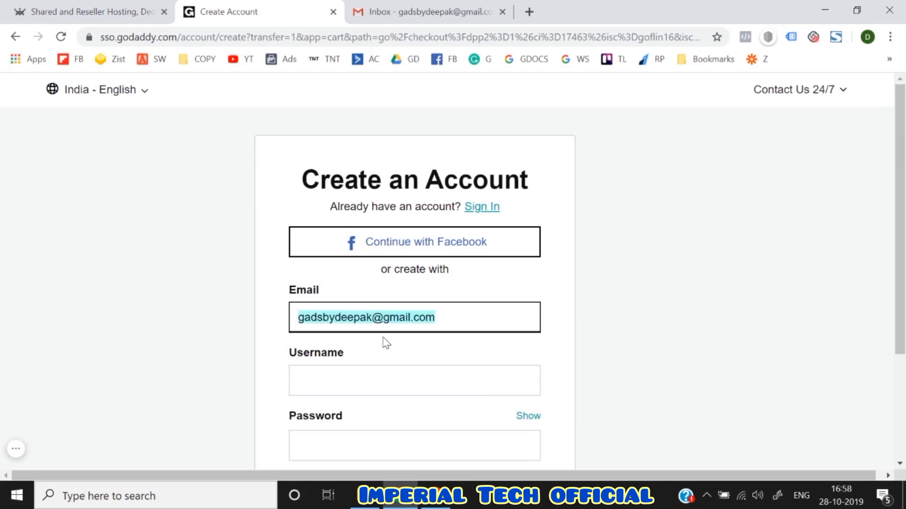
pyautogui.click(529, 11)
pyautogui.hotkey('ctrl', 'v')
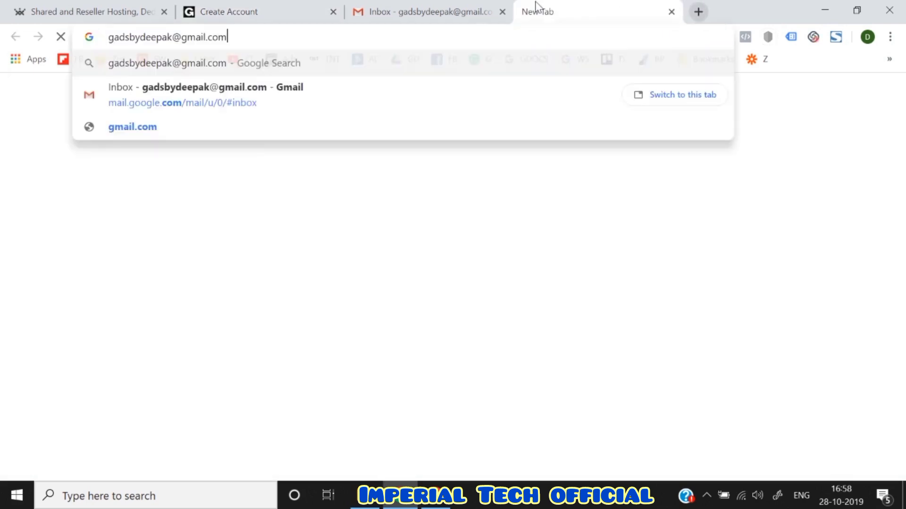
pyautogui.click(217, 7)
# - Enter a password of at least 9 characters and create the GoDaddy account
pyautogui.scroll(-2, 271, 389)
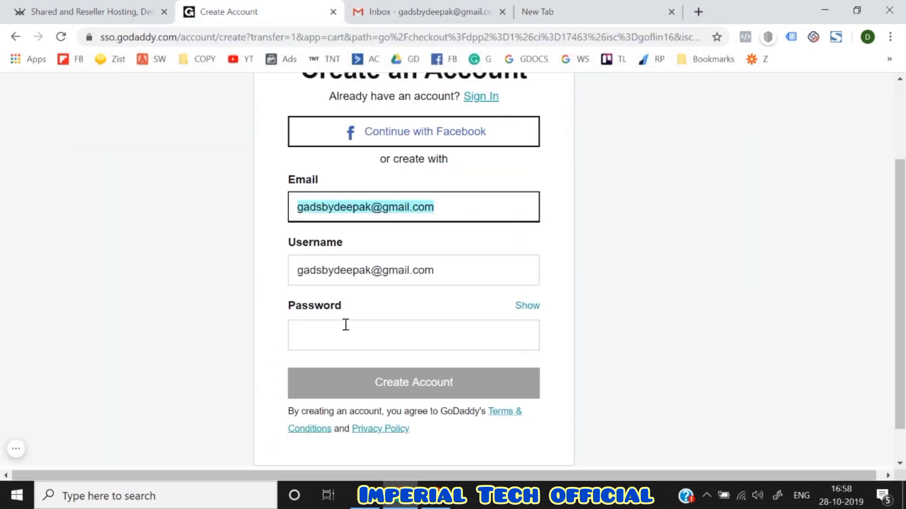
pyautogui.click(366, 347)
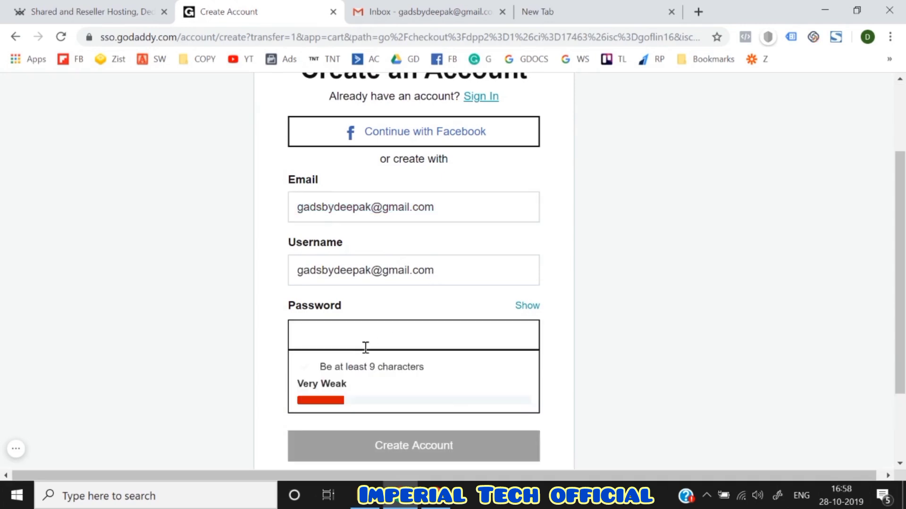
pyautogui.write('•••••••••')
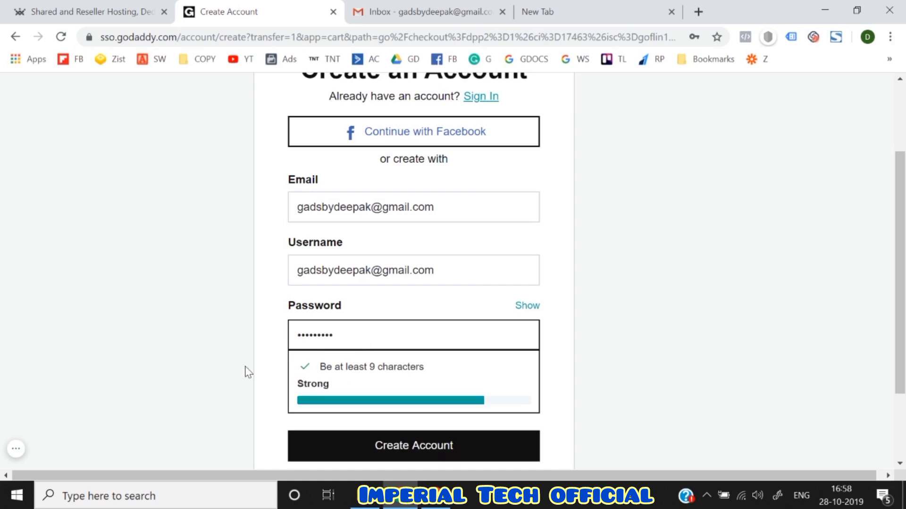
pyautogui.scroll(-1, 247, 370)
pyautogui.click(339, 349)
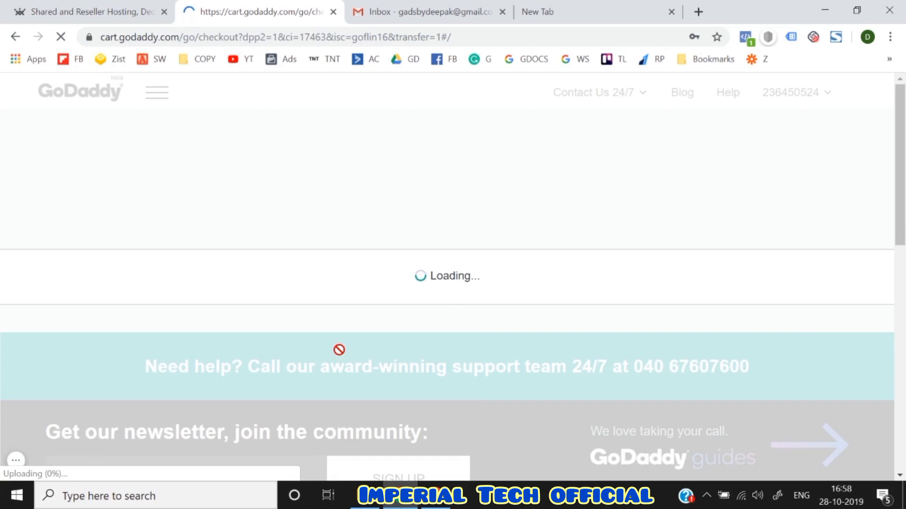
# - Set the billing country to India
pyautogui.scroll(-1, 283, 306)
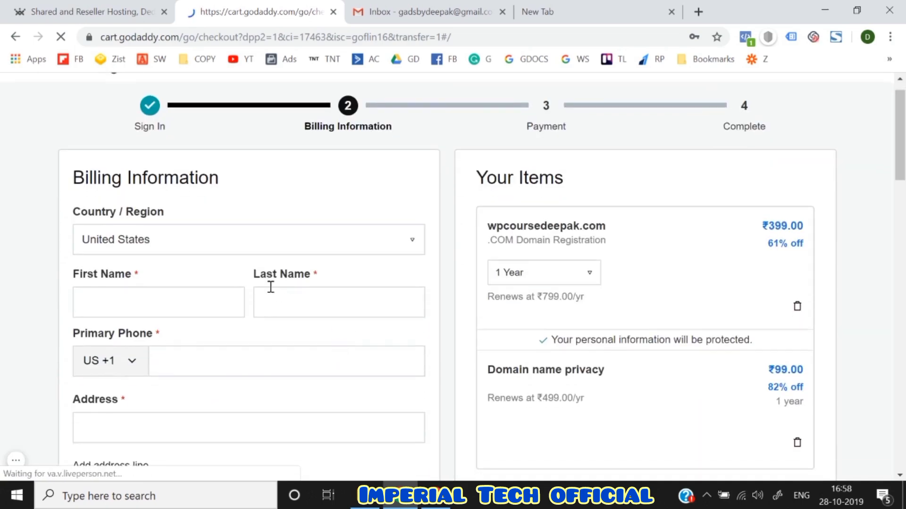
pyautogui.scroll(-3, 254, 261)
pyautogui.scroll(3, 255, 261)
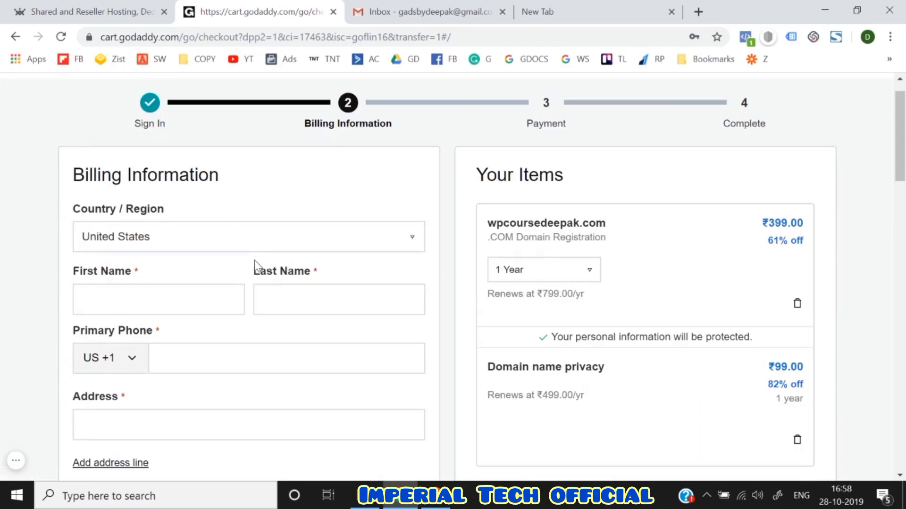
pyautogui.click(174, 238)
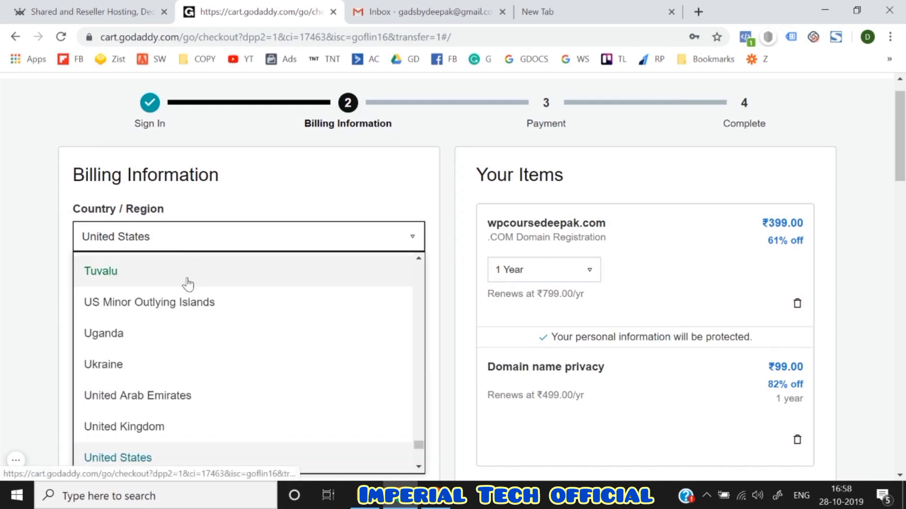
pyautogui.scroll(15, 188, 283)
pyautogui.scroll(15, 188, 283)
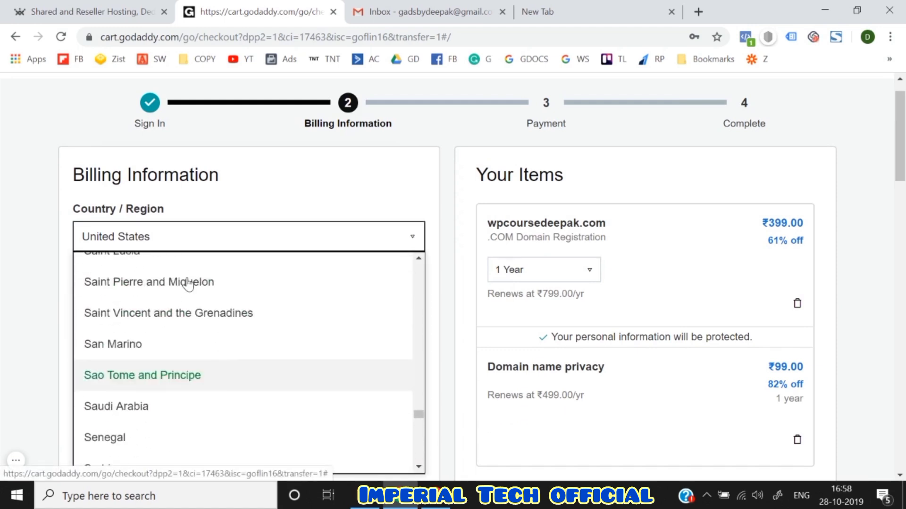
pyautogui.scroll(15, 188, 283)
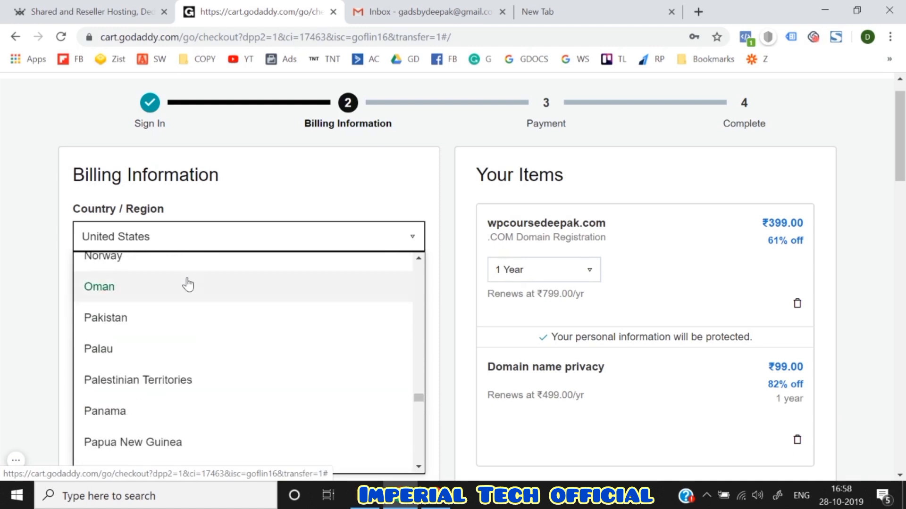
pyautogui.scroll(4, 188, 283)
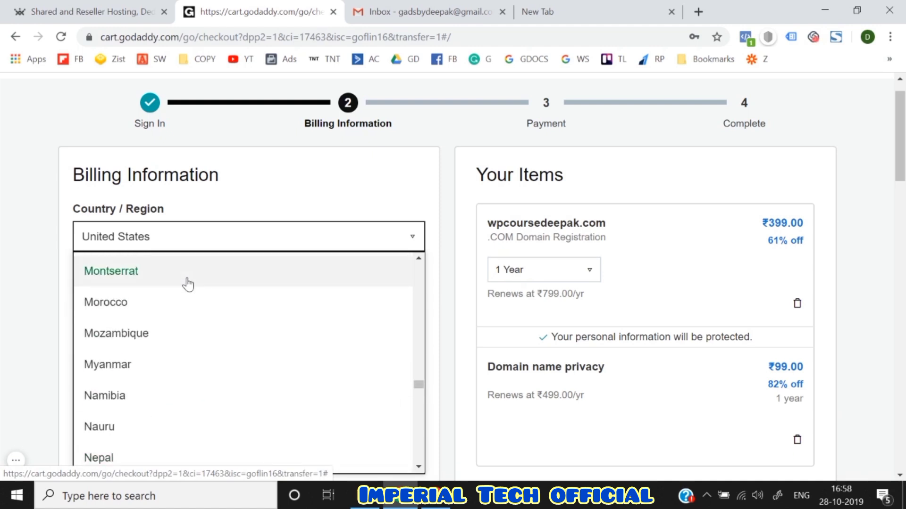
pyautogui.scroll(-4, 187, 283)
pyautogui.scroll(15, 188, 283)
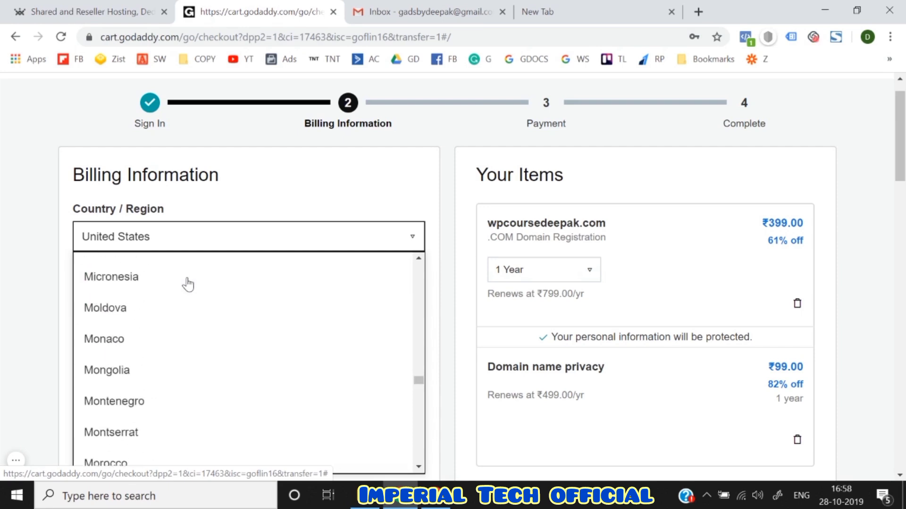
pyautogui.scroll(20, 188, 283)
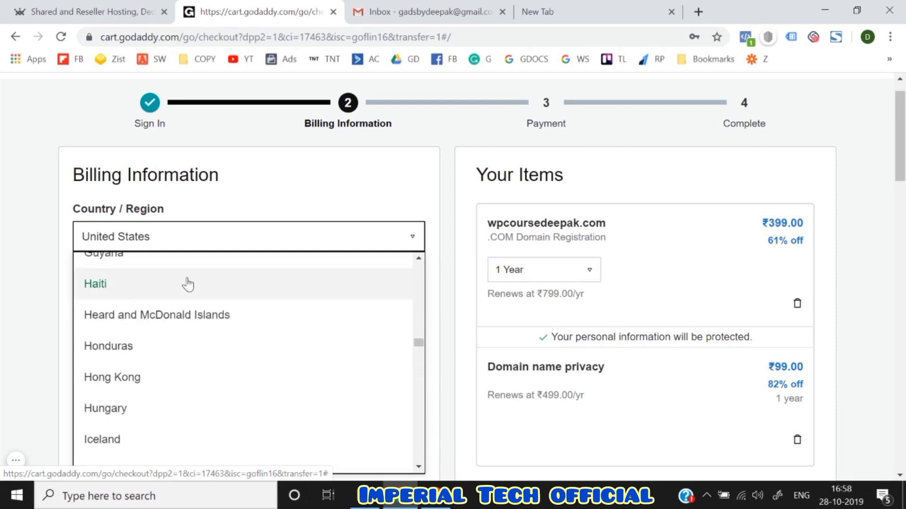
pyautogui.scroll(4, 188, 283)
pyautogui.scroll(-15, 188, 284)
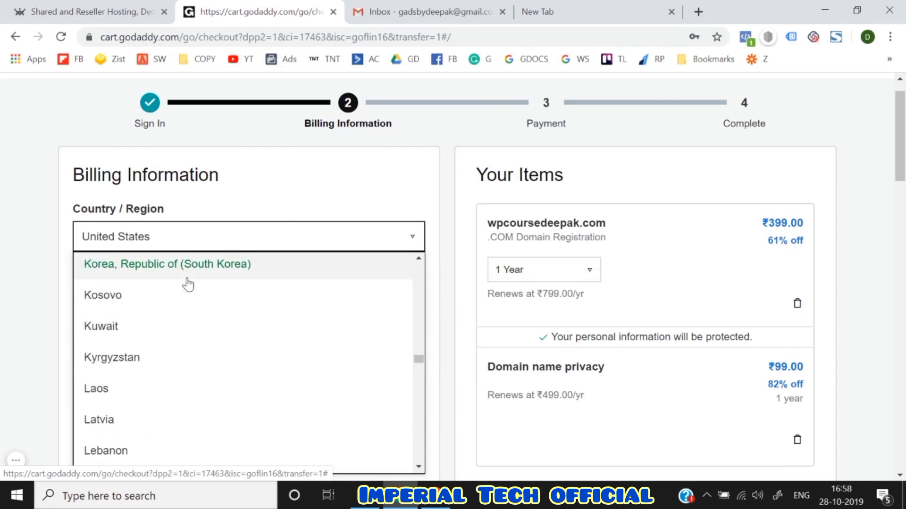
pyautogui.scroll(8, 187, 285)
pyautogui.scroll(4, 188, 285)
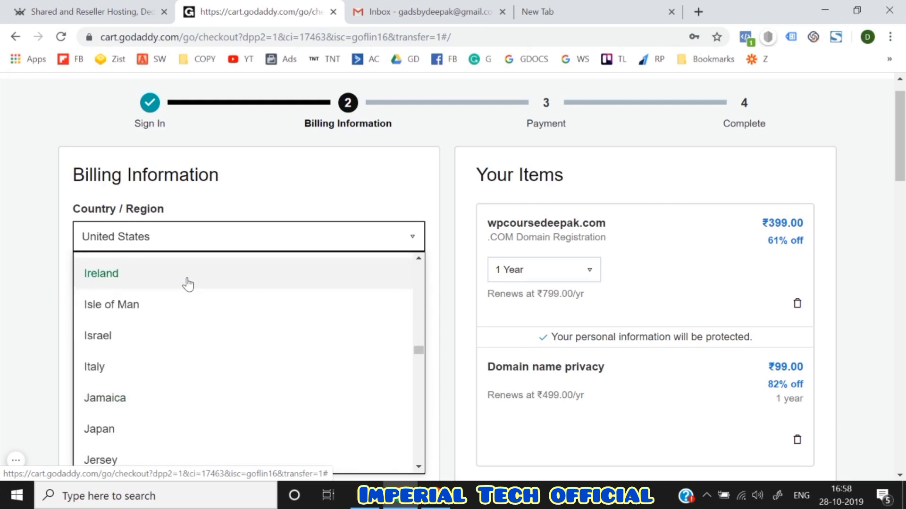
pyautogui.scroll(2, 188, 285)
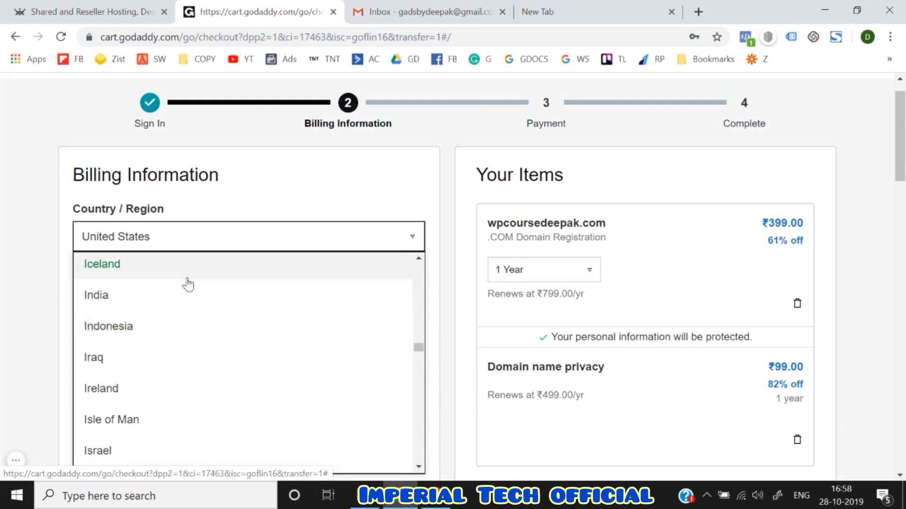
pyautogui.click(184, 296)
# - Fill in the buyer's first and last name, phone number and street address
pyautogui.scroll(-1, 13, 292)
pyautogui.click(91, 248)
pyautogui.write('Deepak')
pyautogui.press('Tab')
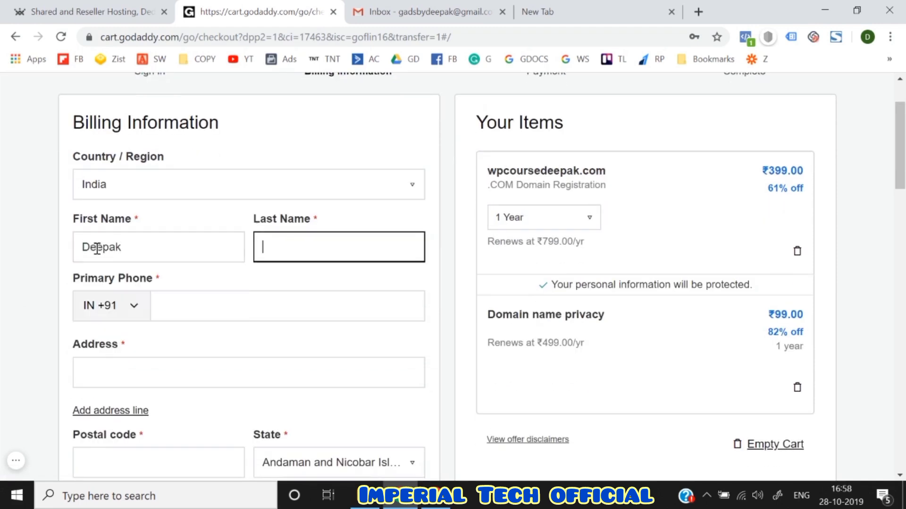
pyautogui.scroll(-1, 96, 250)
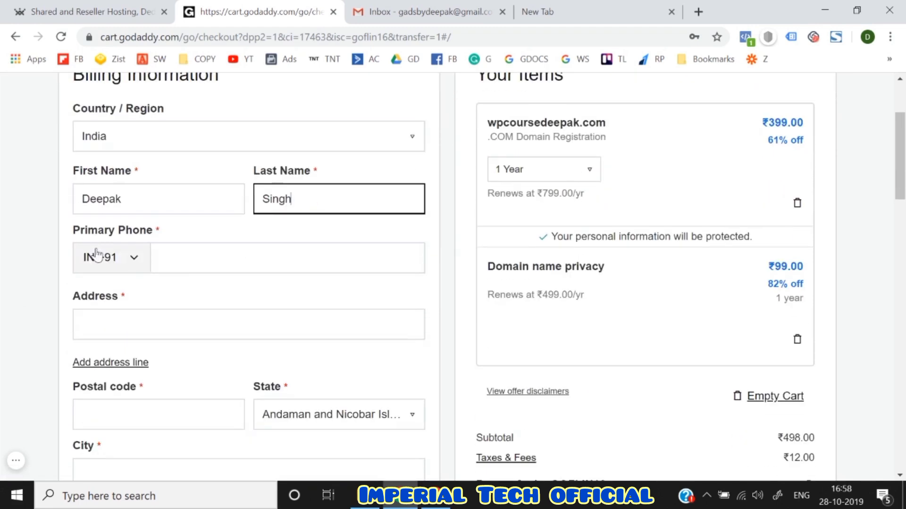
pyautogui.click(178, 264)
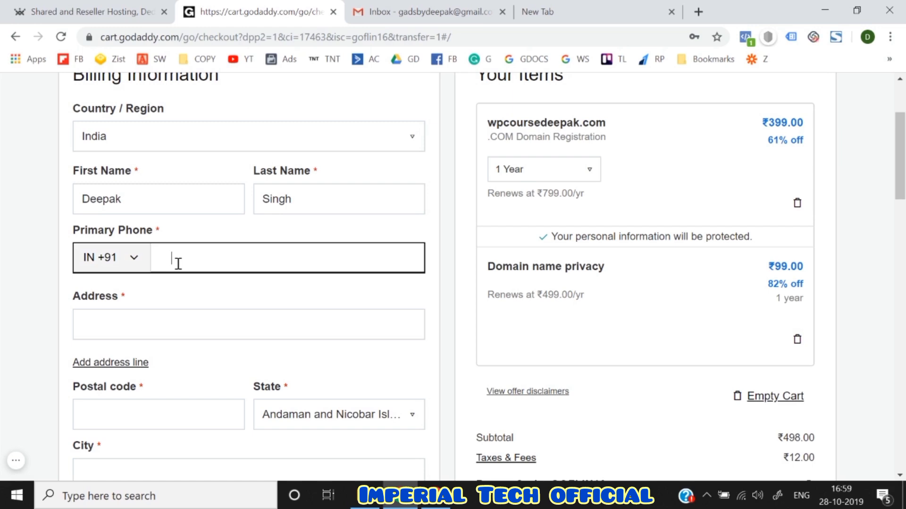
pyautogui.press('Down')
pyautogui.press('Return')
pyautogui.click(118, 325)
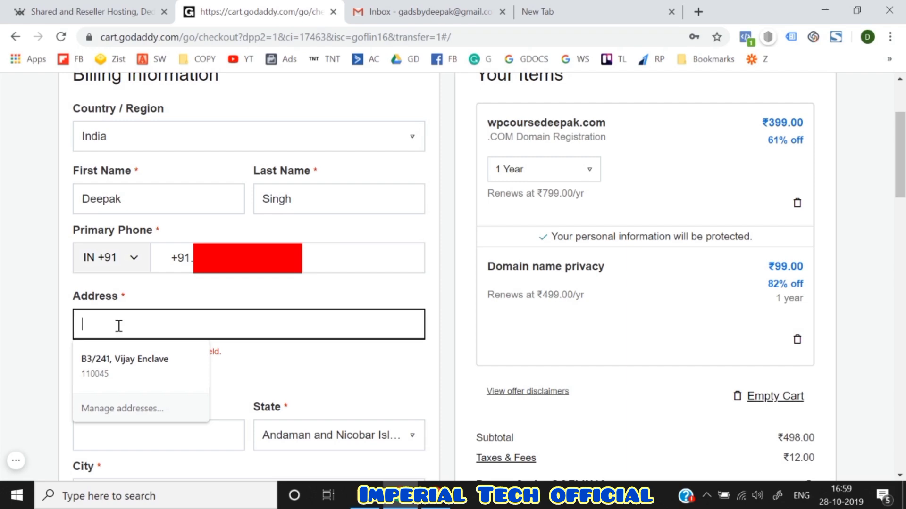
pyautogui.write('8')
pyautogui.press('BackSpace')
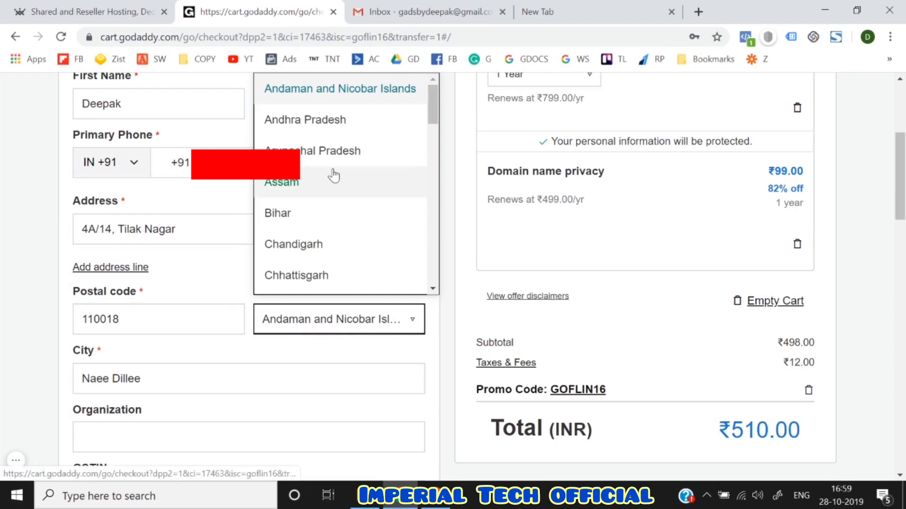
# - Choose Delhi as state, change the city to new Delhi, and enter organization 'Think N T'
pyautogui.scroll(-3, 316, 228)
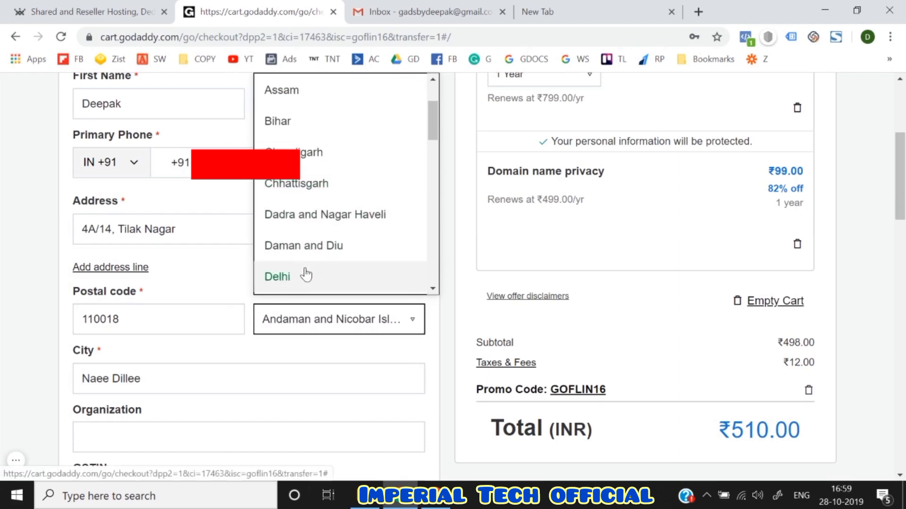
pyautogui.click(306, 276)
pyautogui.scroll(-1, 283, 293)
pyautogui.tripleClick(213, 299)
pyautogui.write('new Delhi')
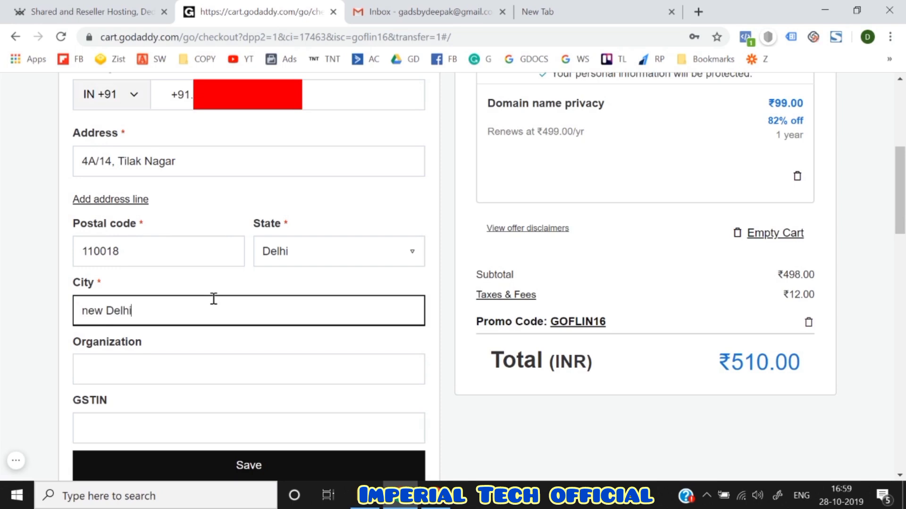
pyautogui.scroll(-1, 213, 299)
pyautogui.click(168, 326)
pyautogui.write('Thi')
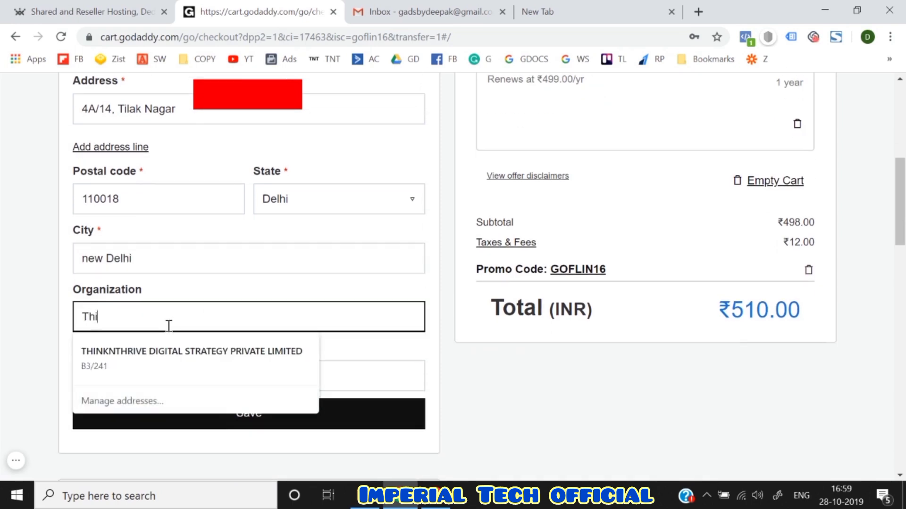
pyautogui.write('nk N Thrive')
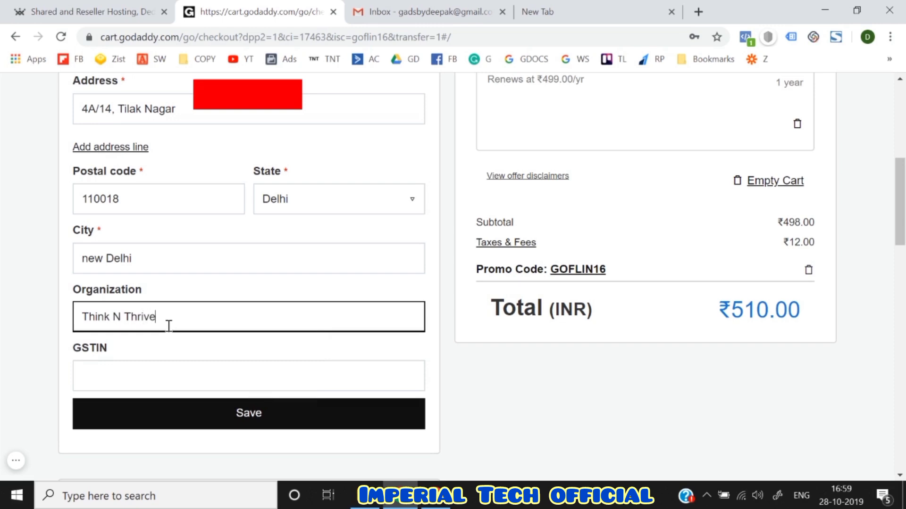
pyautogui.scroll(-1, 169, 326)
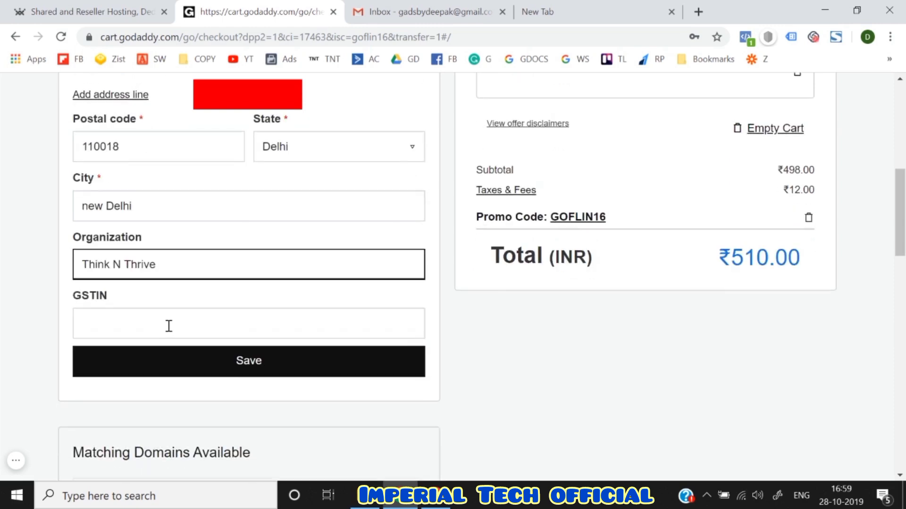
# - Save the billing information and review the payment options down to UPI
pyautogui.click(204, 364)
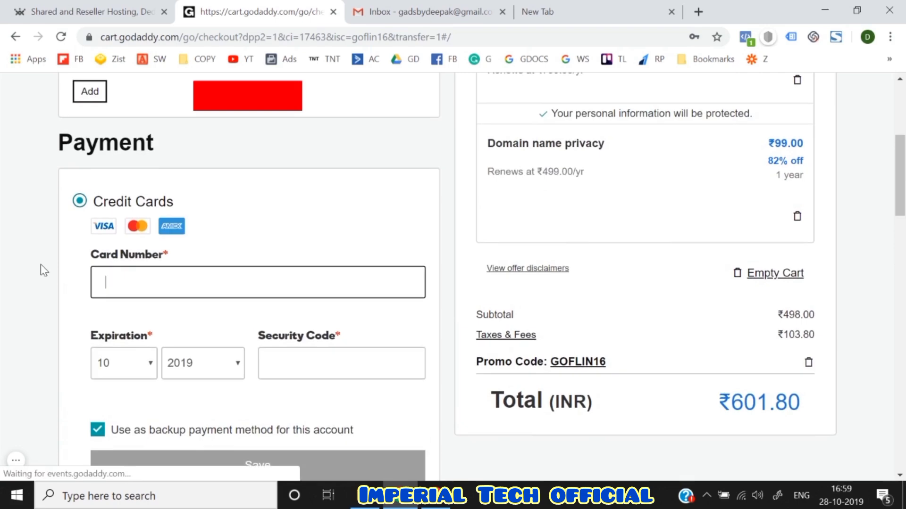
pyautogui.scroll(-3, 41, 264)
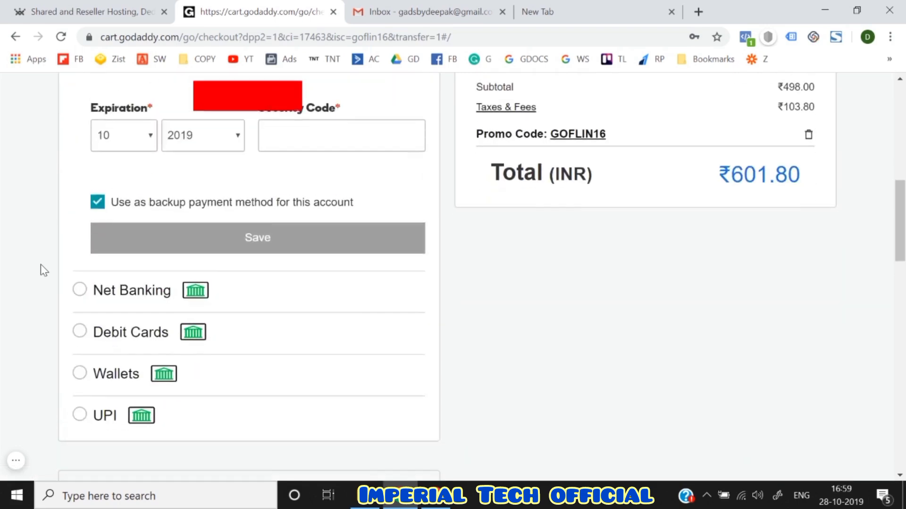
pyautogui.scroll(7, 40, 264)
pyautogui.scroll(2, 40, 264)
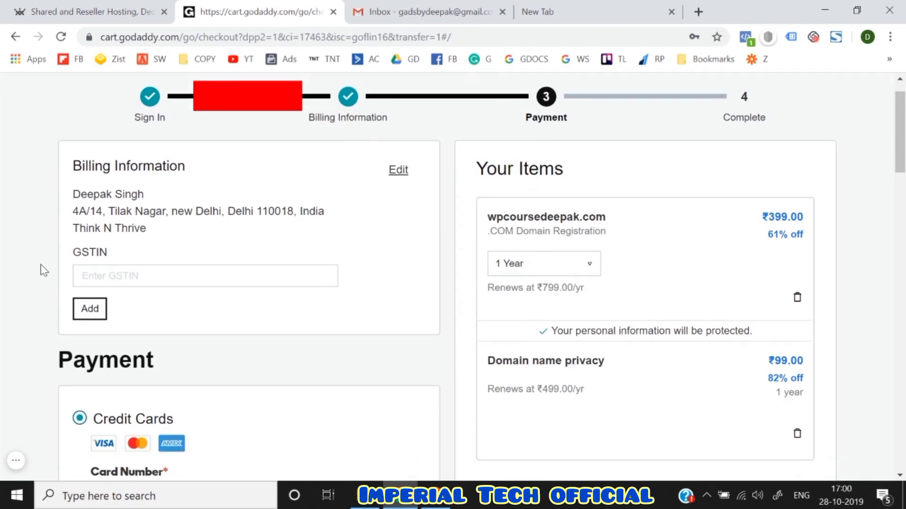
pyautogui.scroll(-7, 40, 270)
pyautogui.scroll(-2, 41, 267)
pyautogui.scroll(2, 52, 254)
pyautogui.scroll(-2, 47, 321)
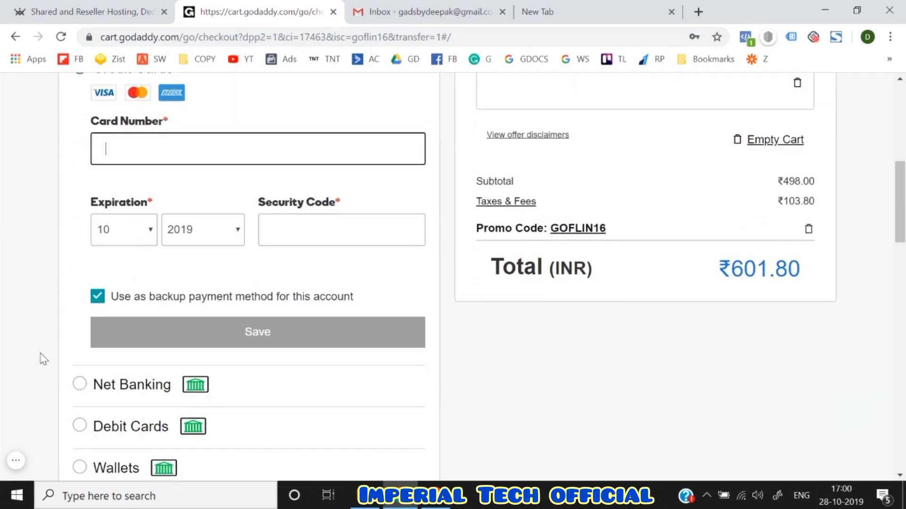
pyautogui.scroll(-3, 41, 351)
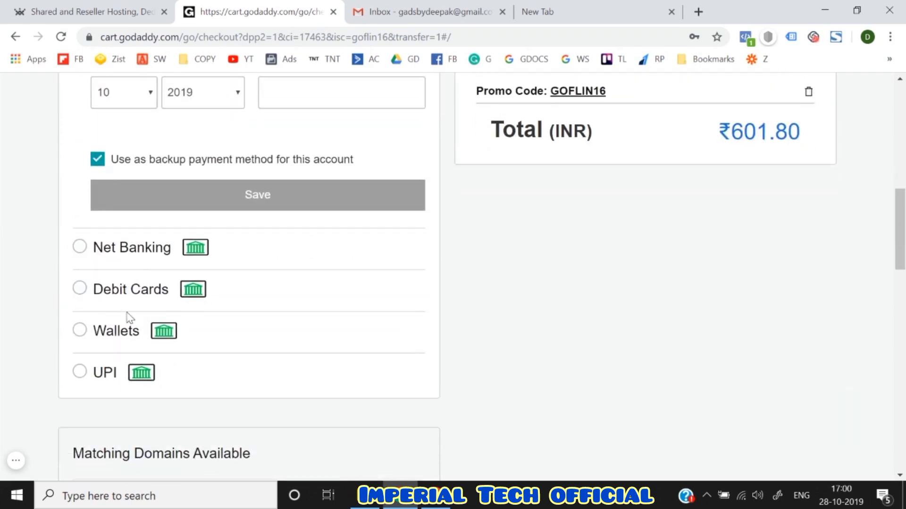
pyautogui.scroll(-1, 127, 313)
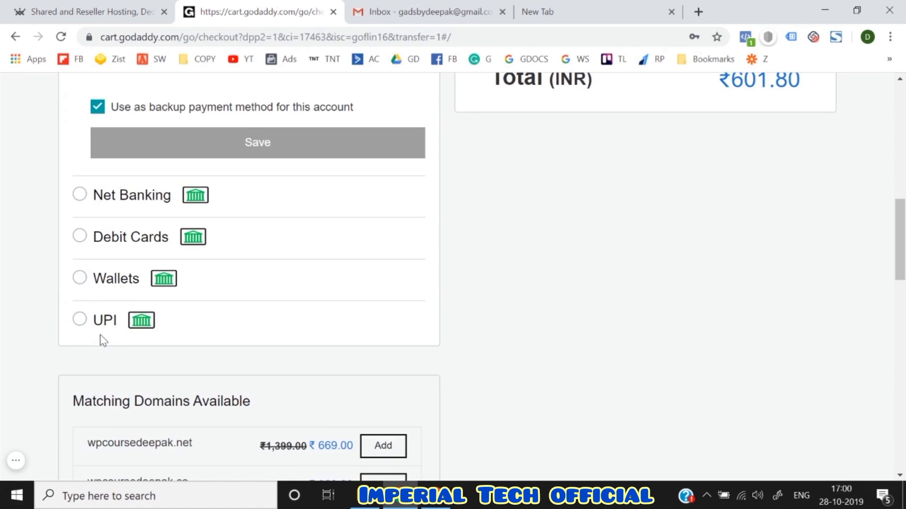
pyautogui.scroll(-1, 100, 335)
pyautogui.scroll(-5, 79, 289)
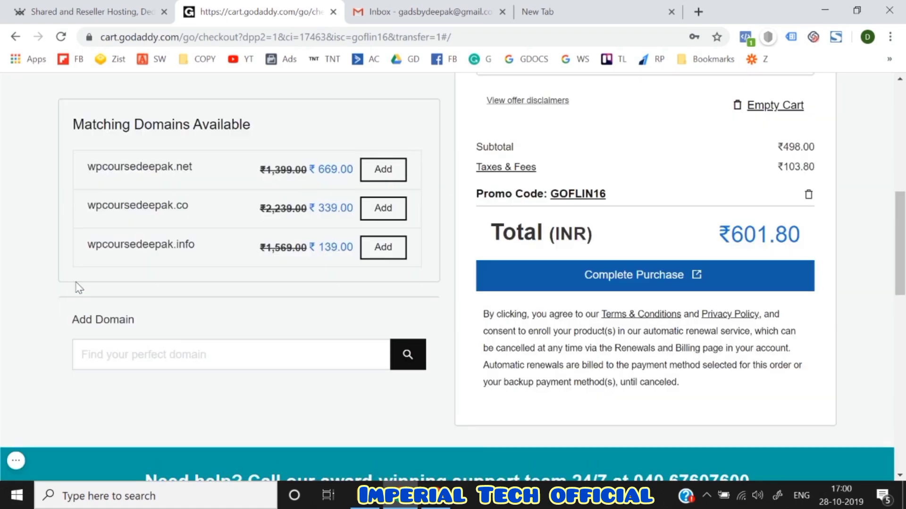
pyautogui.scroll(7, 79, 288)
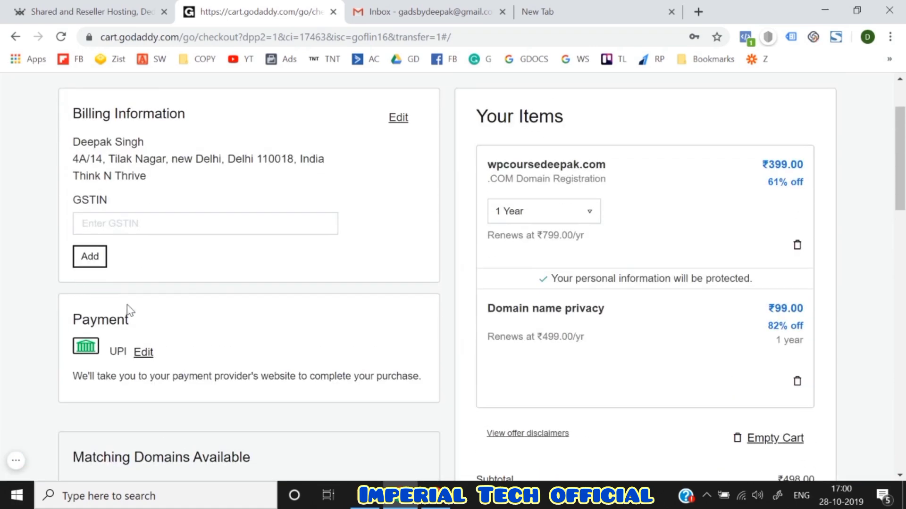
pyautogui.scroll(-1, 127, 310)
pyautogui.scroll(-5, 129, 310)
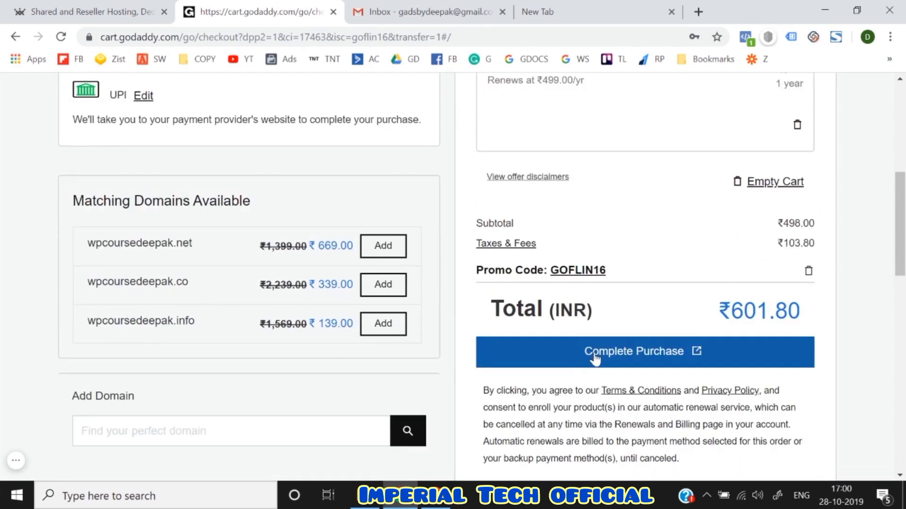
pyautogui.scroll(2, 595, 360)
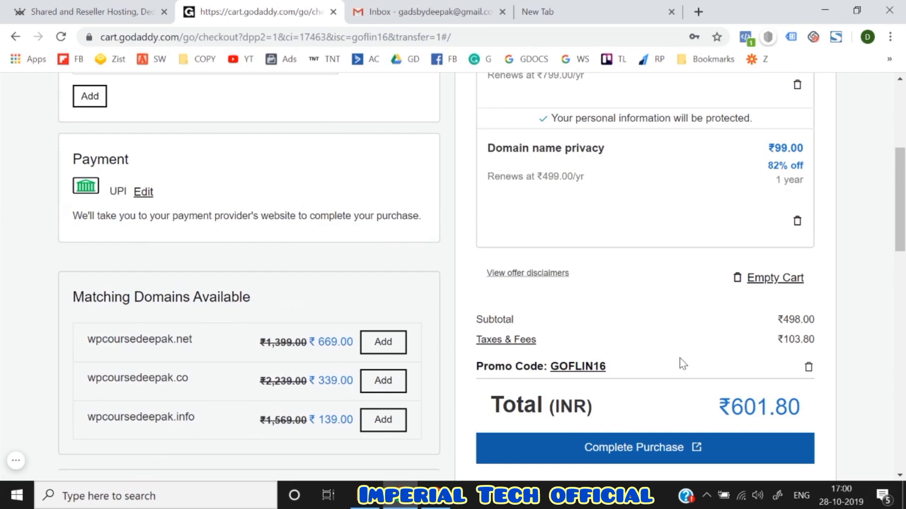
pyautogui.scroll(1, 682, 363)
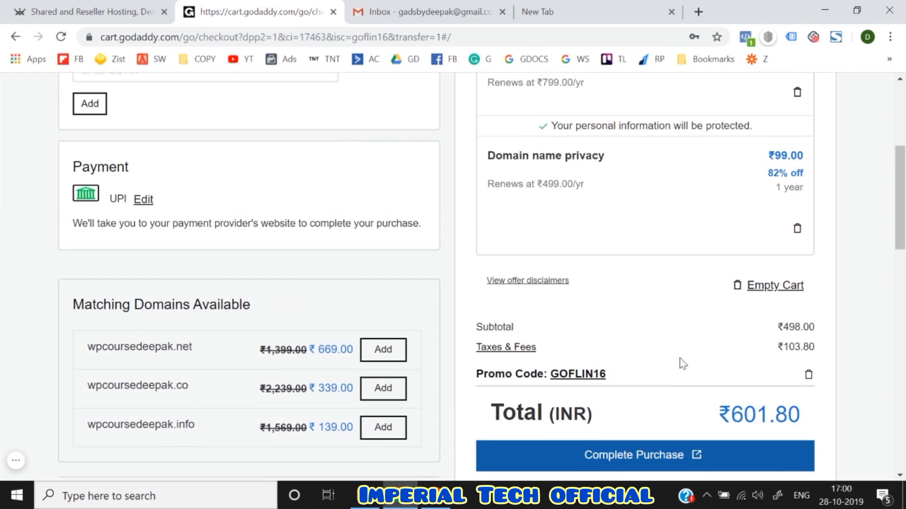
pyautogui.scroll(3, 682, 364)
pyautogui.scroll(-3, 679, 364)
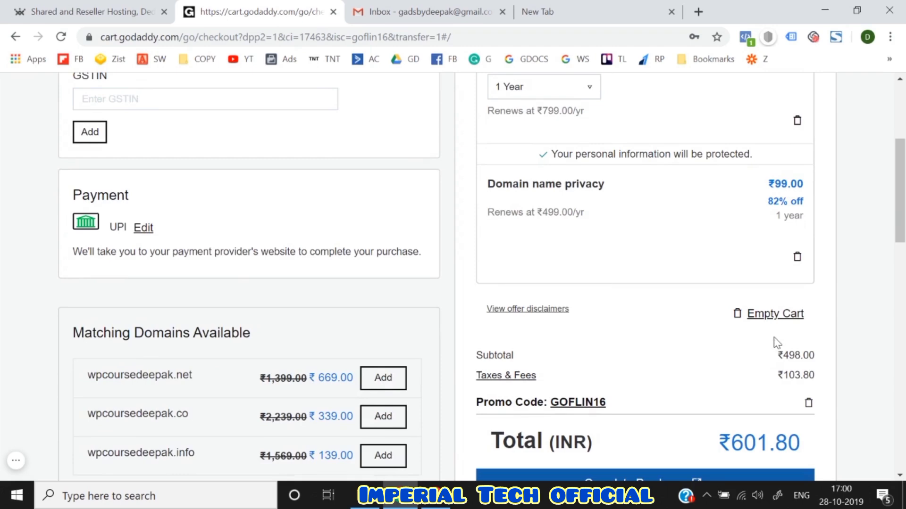
pyautogui.scroll(-3, 776, 343)
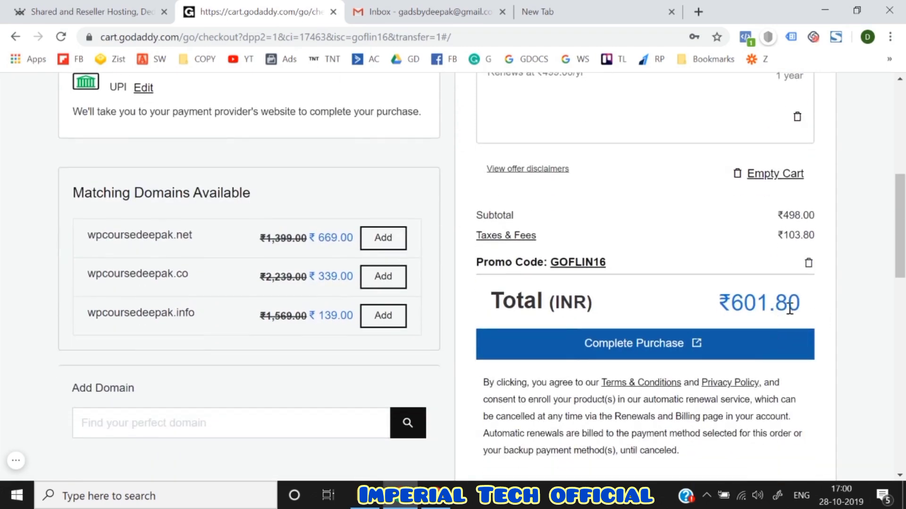
pyautogui.doubleClick(754, 305)
pyautogui.tripleClick(754, 305)
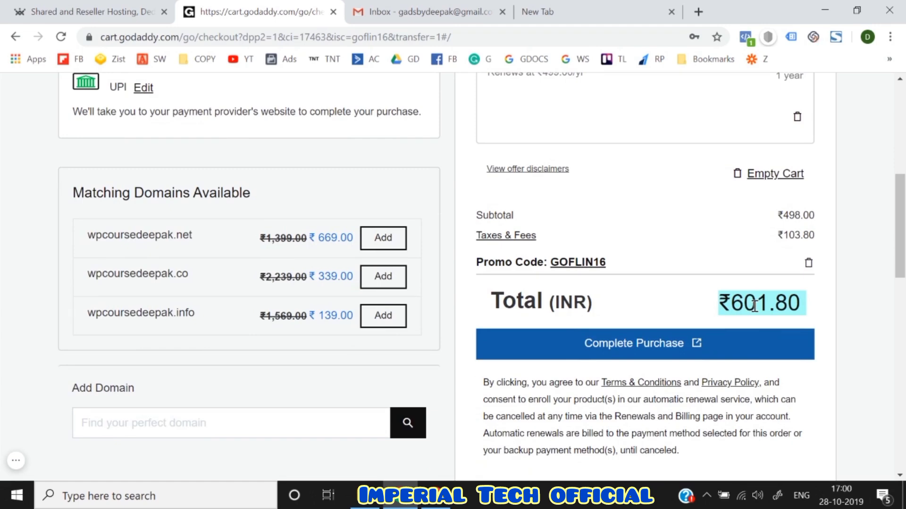
pyautogui.scroll(8, 866, 258)
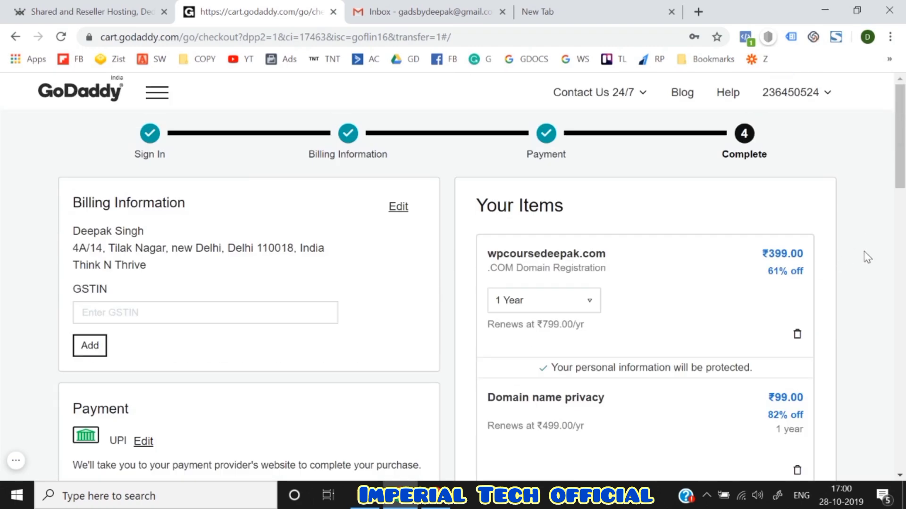
pyautogui.scroll(-10, 867, 257)
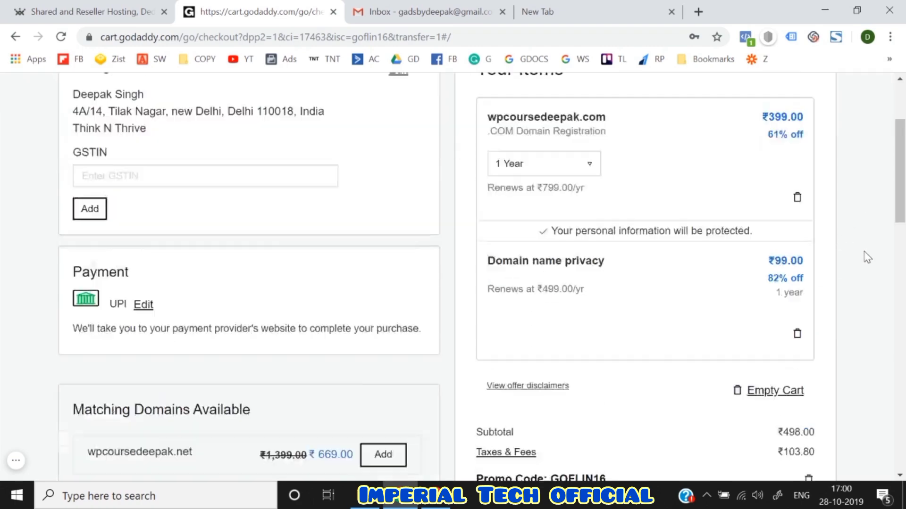
pyautogui.scroll(6, 867, 257)
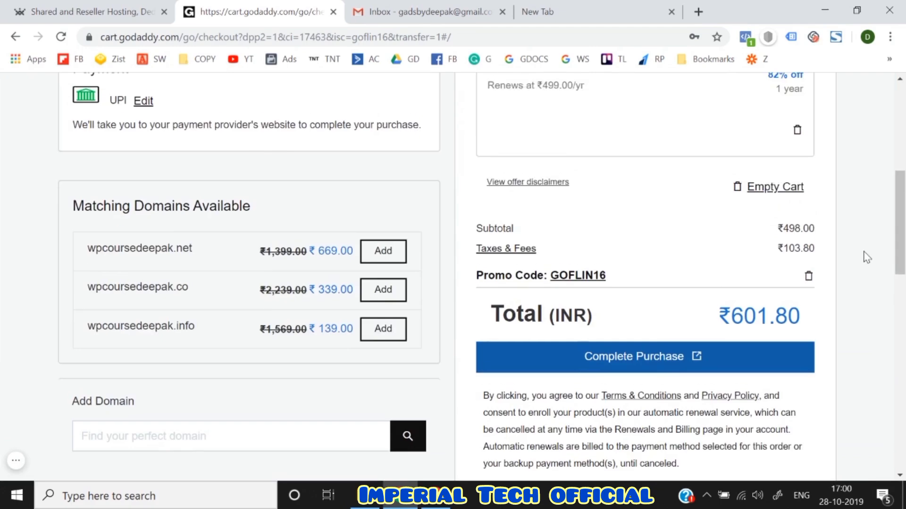
pyautogui.scroll(7, 867, 258)
pyautogui.scroll(-10, 867, 257)
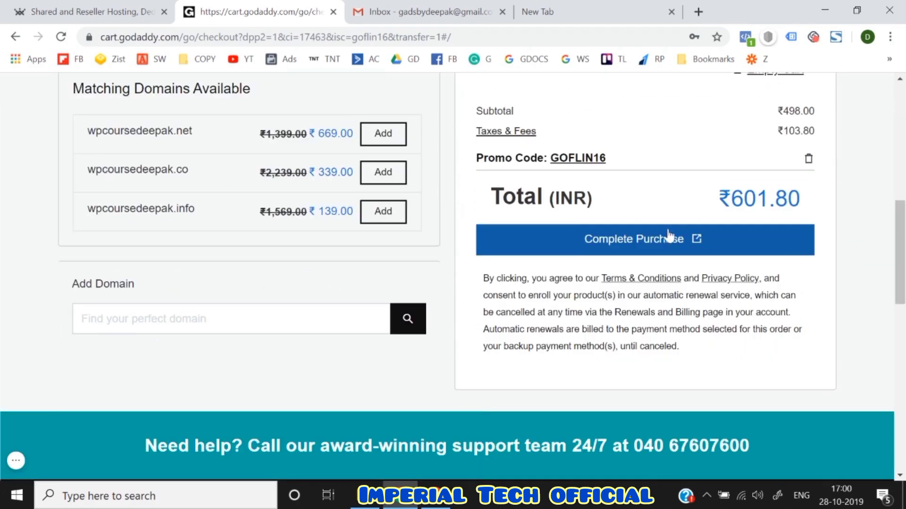
pyautogui.scroll(5, 651, 241)
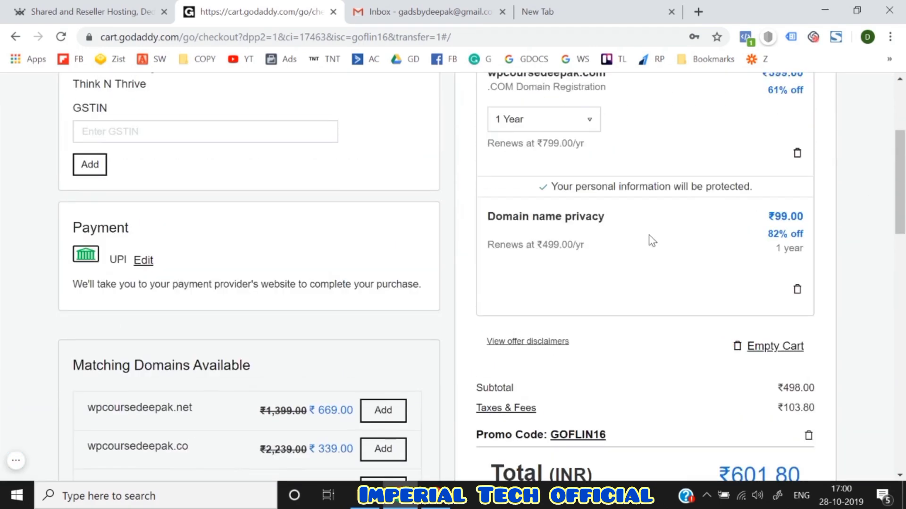
pyautogui.scroll(-5, 649, 238)
pyautogui.scroll(5, 650, 239)
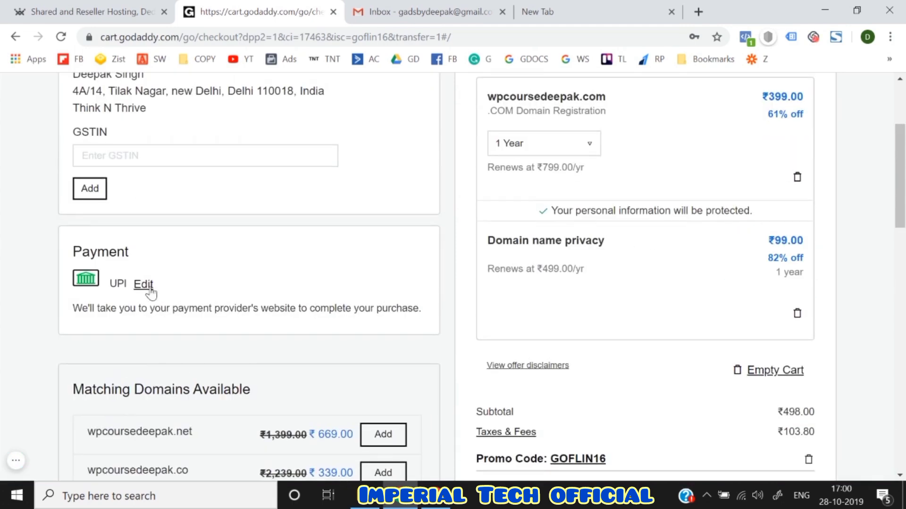
# - Switch the payment method to Debit Cards, back to UPI, then complete the purchase
pyautogui.click(144, 285)
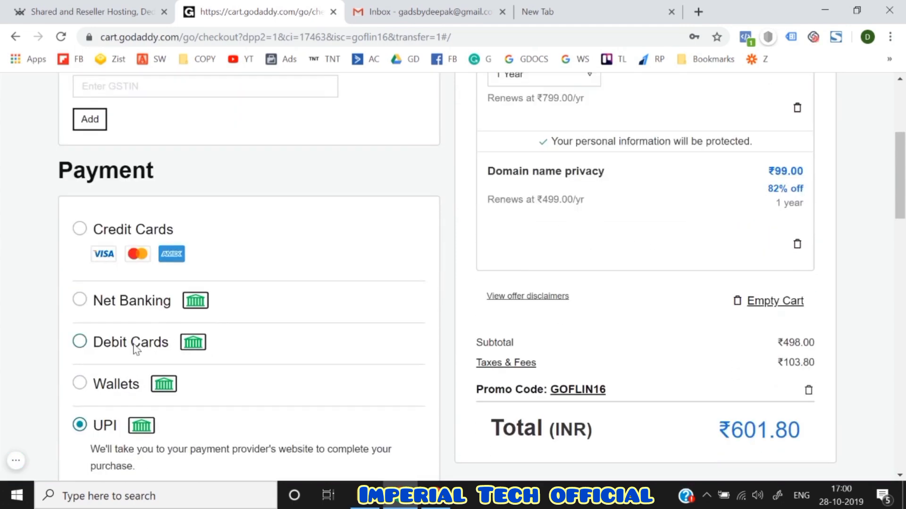
pyautogui.click(134, 348)
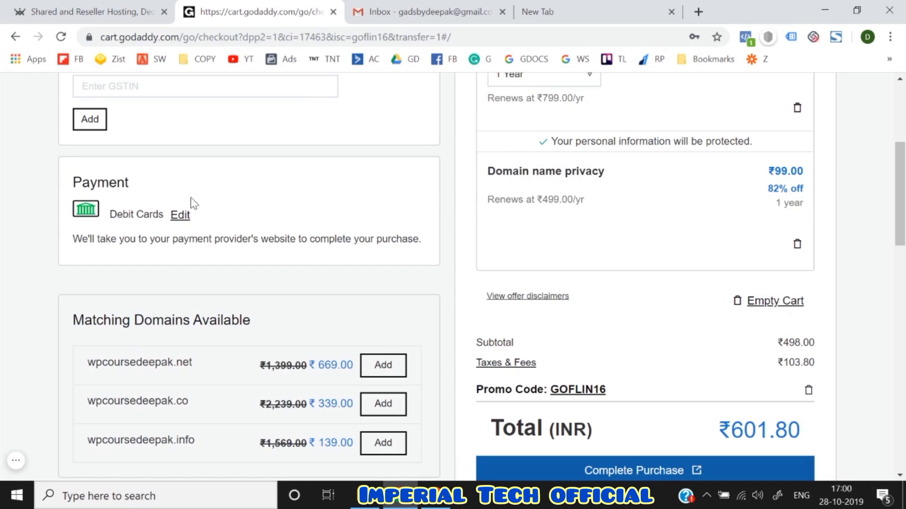
pyautogui.click(180, 216)
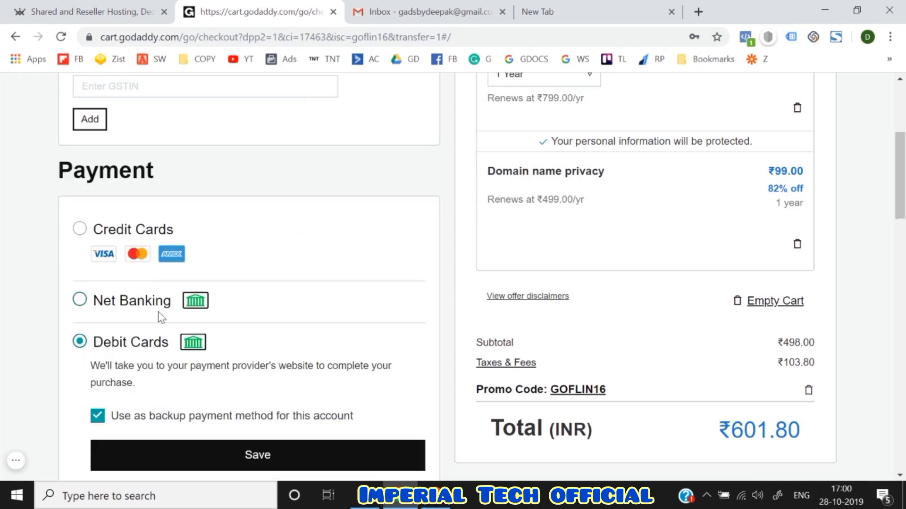
pyautogui.scroll(-4, 78, 354)
pyautogui.click(79, 356)
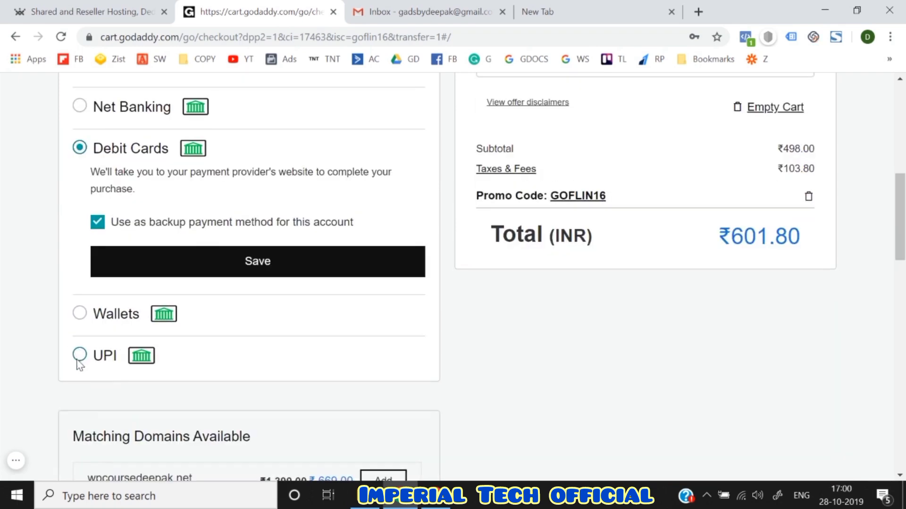
pyautogui.scroll(4, 322, 286)
pyautogui.scroll(-3, 322, 286)
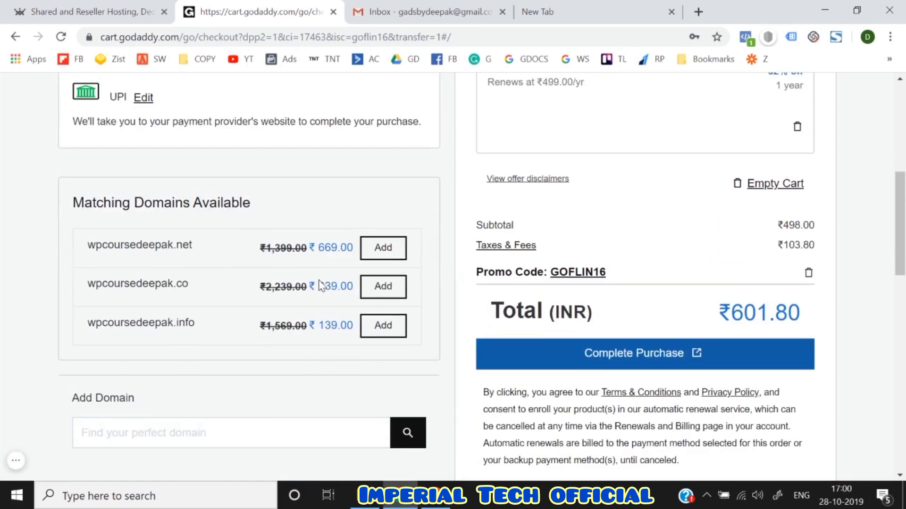
pyautogui.click(612, 351)
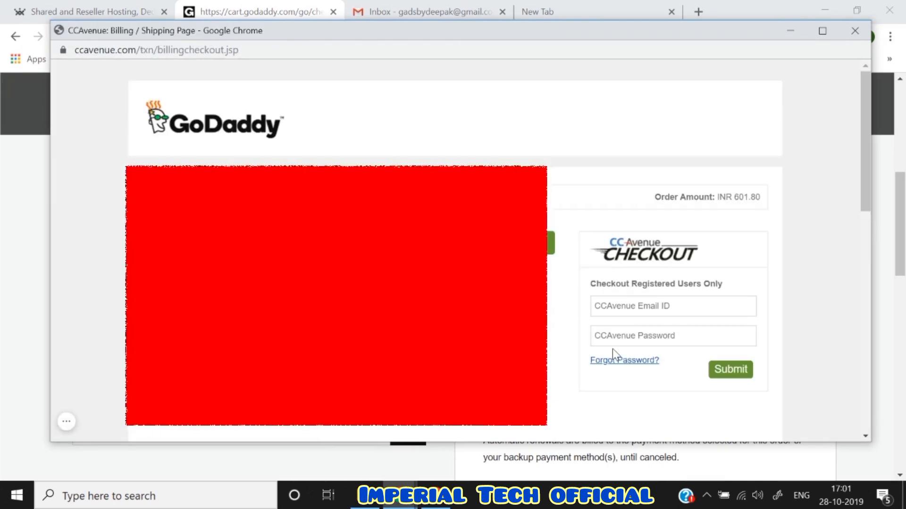
# - Try the UPI option in CCAvenue and start entering a virtual payment address
pyautogui.scroll(-1, 612, 349)
pyautogui.scroll(-3, 612, 349)
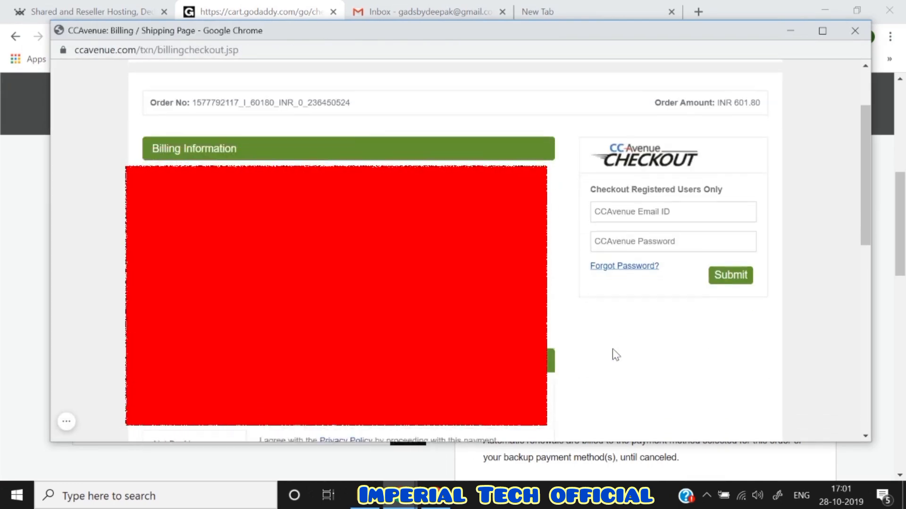
pyautogui.scroll(2, 612, 350)
pyautogui.scroll(-4, 612, 349)
pyautogui.scroll(-2, 612, 353)
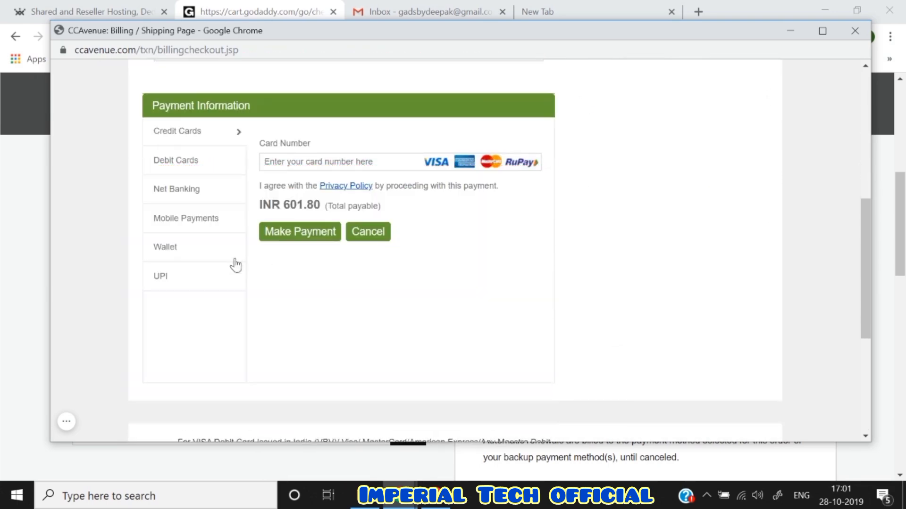
pyautogui.click(201, 283)
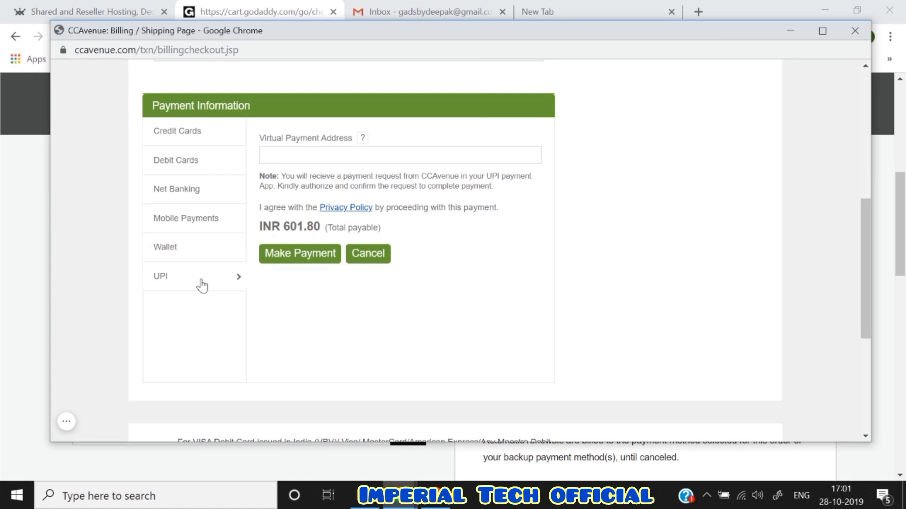
pyautogui.click(293, 157)
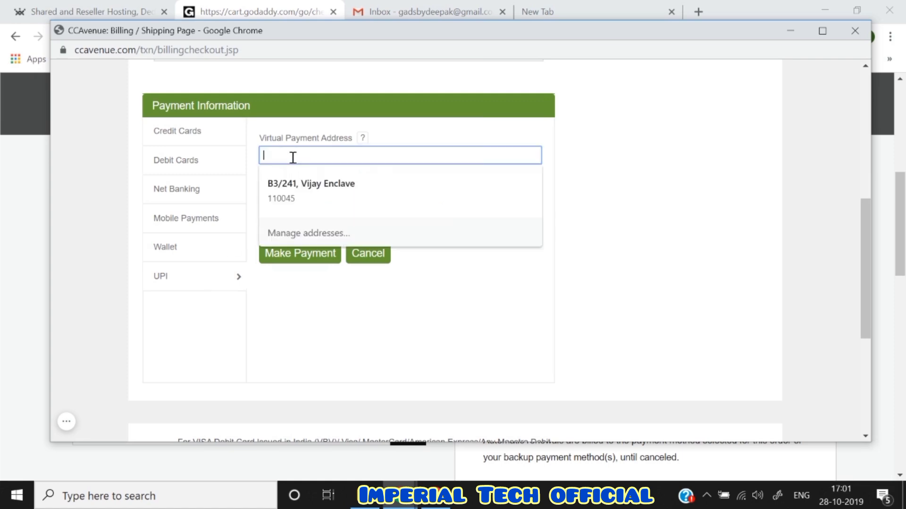
pyautogui.click(137, 226)
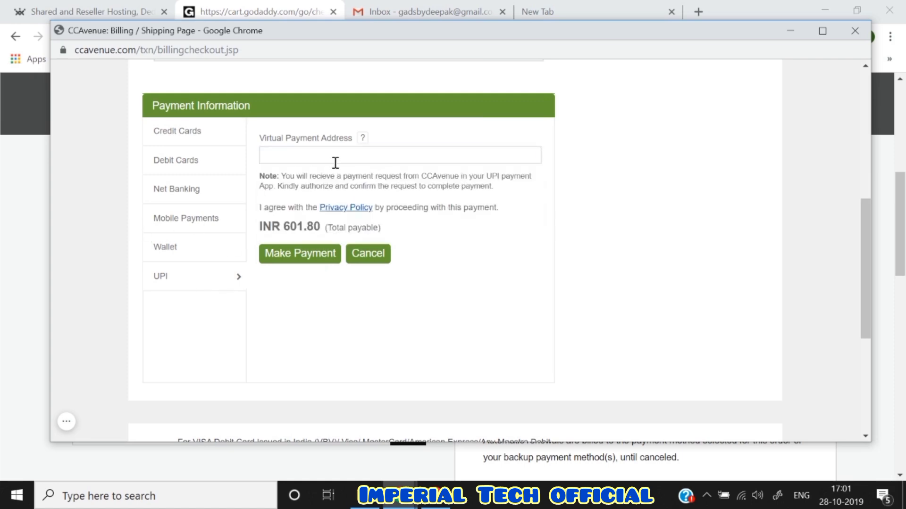
# - Select Paytm Wallet under the Wallet option and make the ₹601.80 payment
pyautogui.click(190, 257)
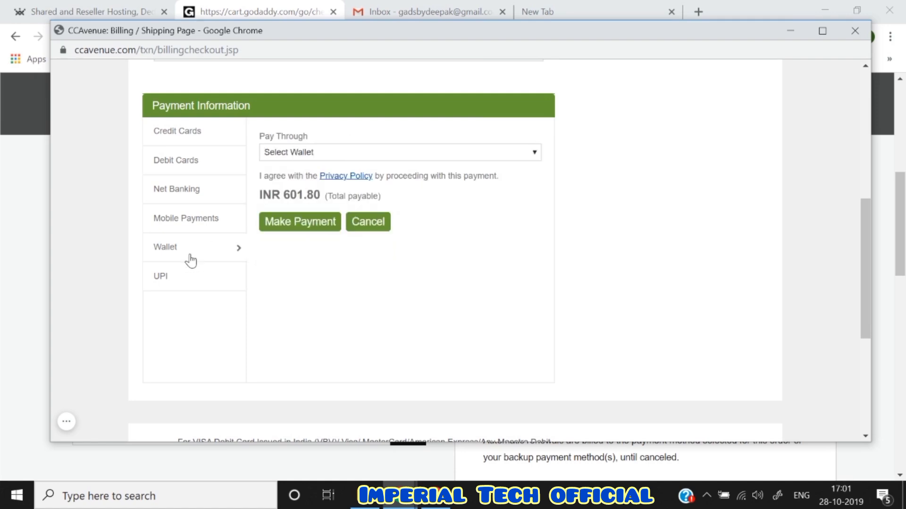
pyautogui.click(342, 153)
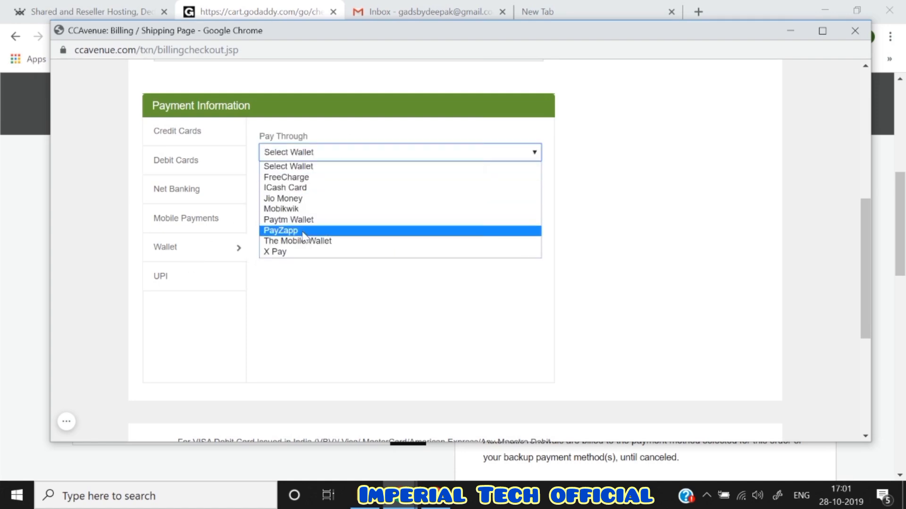
pyautogui.press('Up')
pyautogui.press('Down')
pyautogui.click(306, 220)
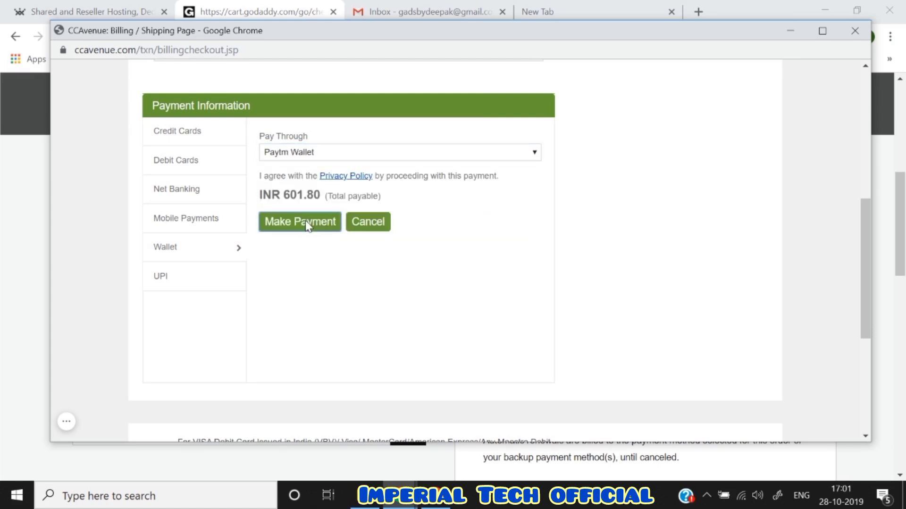
pyautogui.click(304, 220)
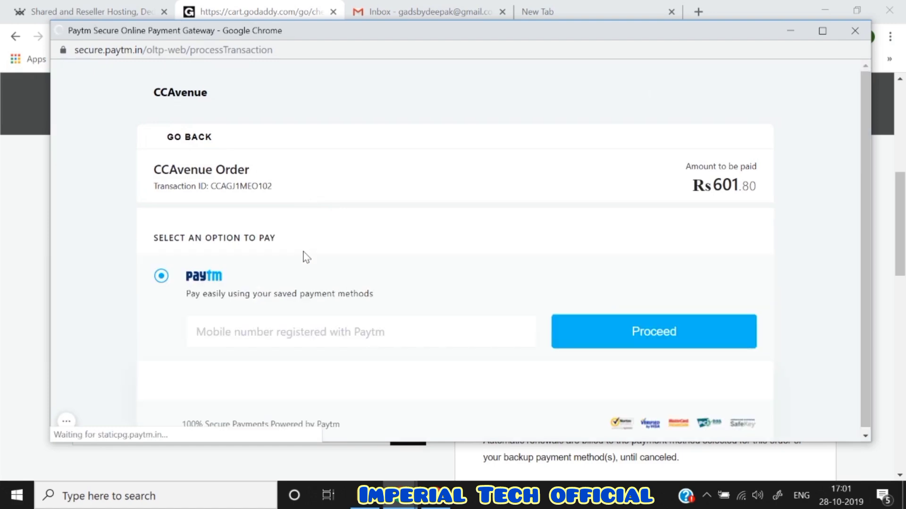
# - Back out of Paytm, retry with UPI, enter the virtual payment address and pay ₹601.80
pyautogui.click(190, 137)
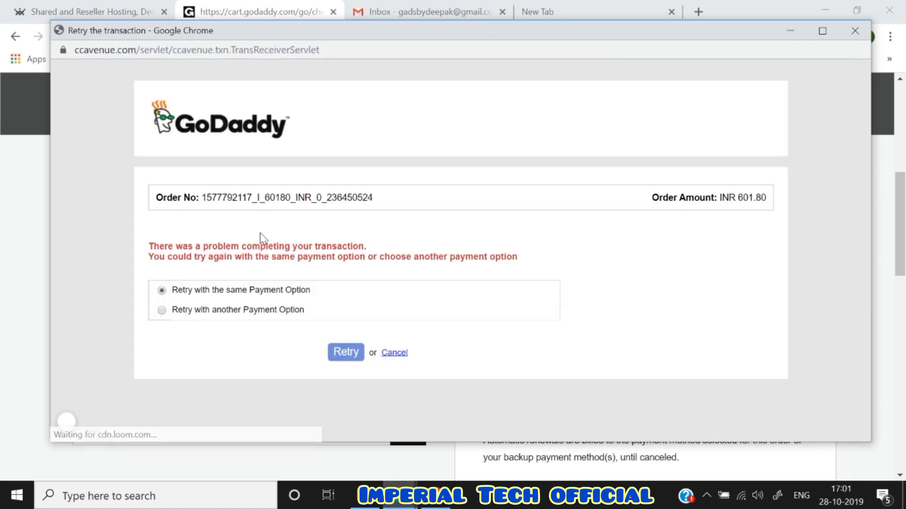
pyautogui.click(161, 311)
pyautogui.scroll(-3, 293, 346)
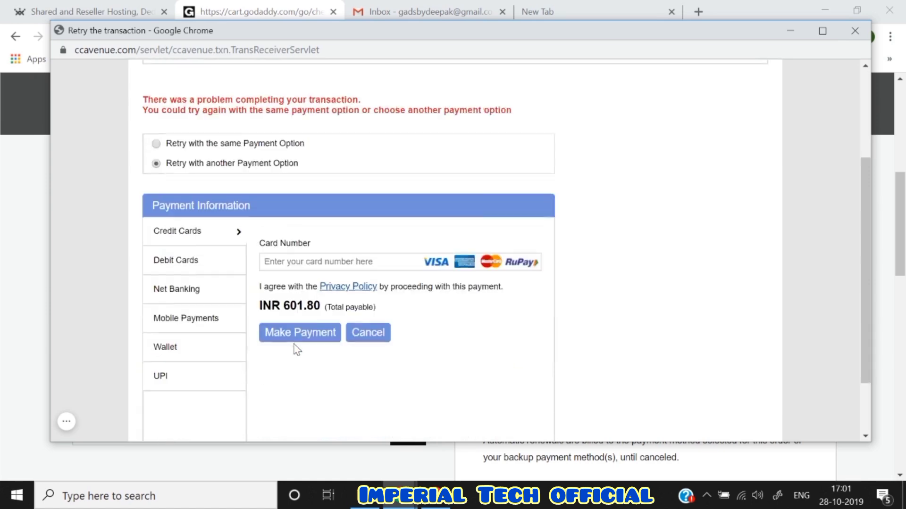
pyautogui.click(198, 377)
pyautogui.click(332, 255)
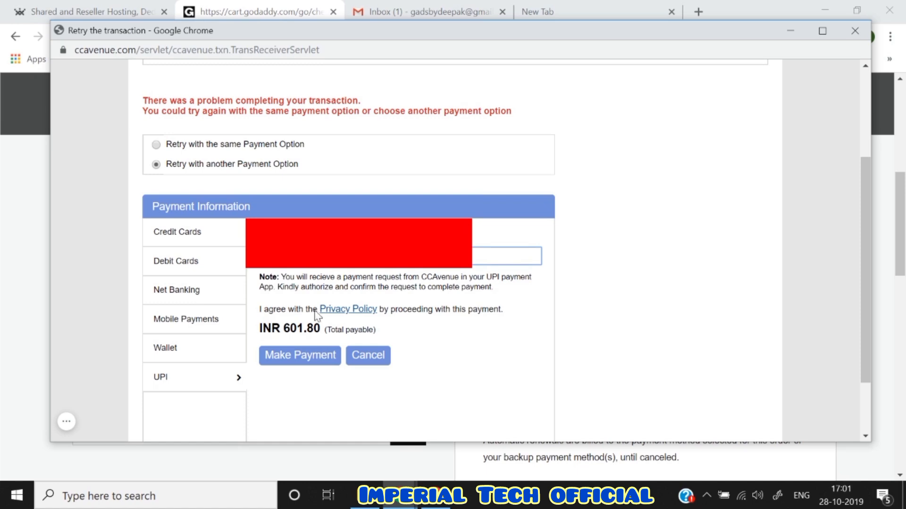
pyautogui.click(304, 356)
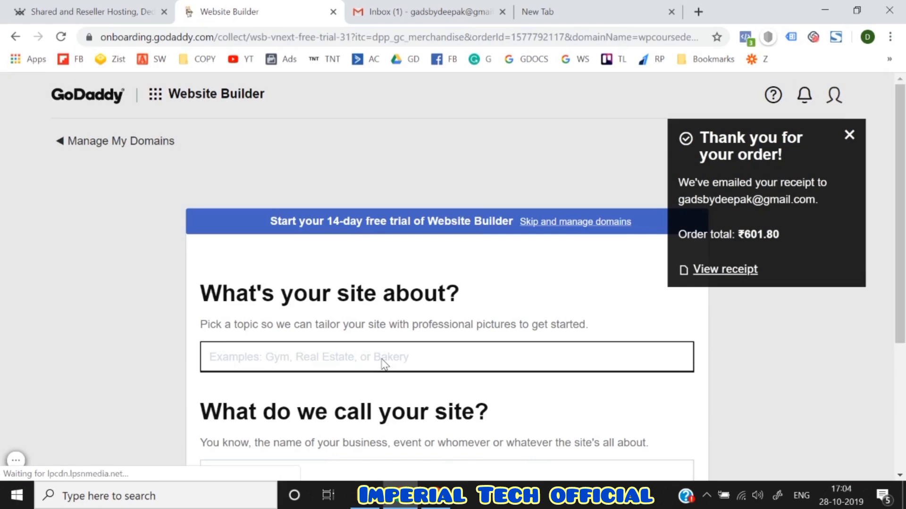
# - Open the My Domains list and highlight the wpcoursedeepak.com domain name on its card
pyautogui.scroll(-4, 385, 363)
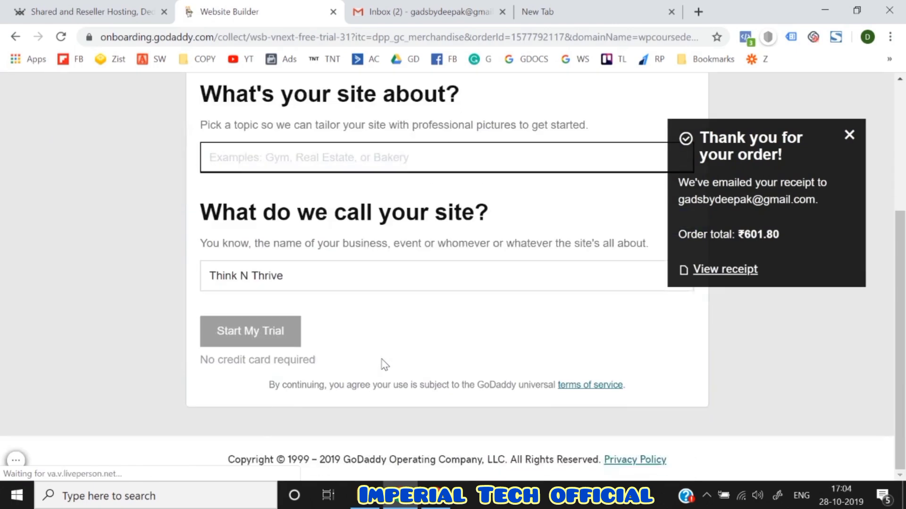
pyautogui.scroll(4, 384, 364)
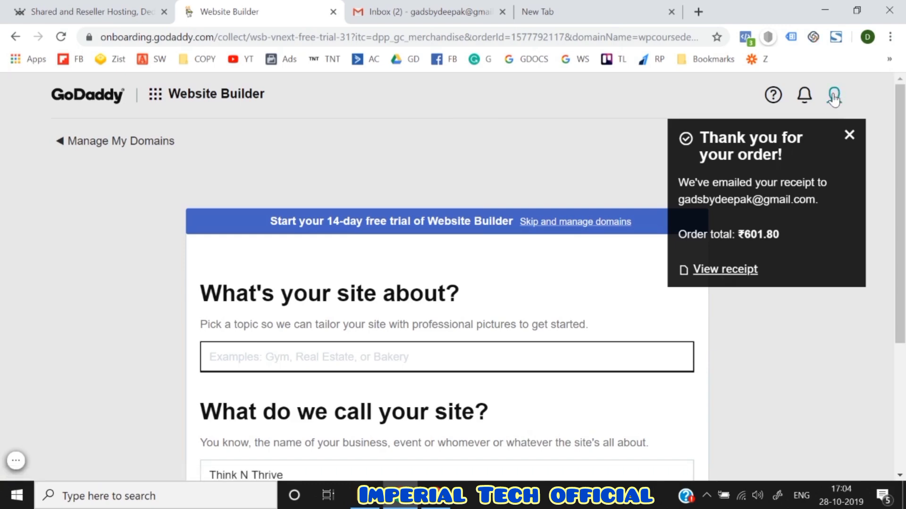
pyautogui.click(125, 148)
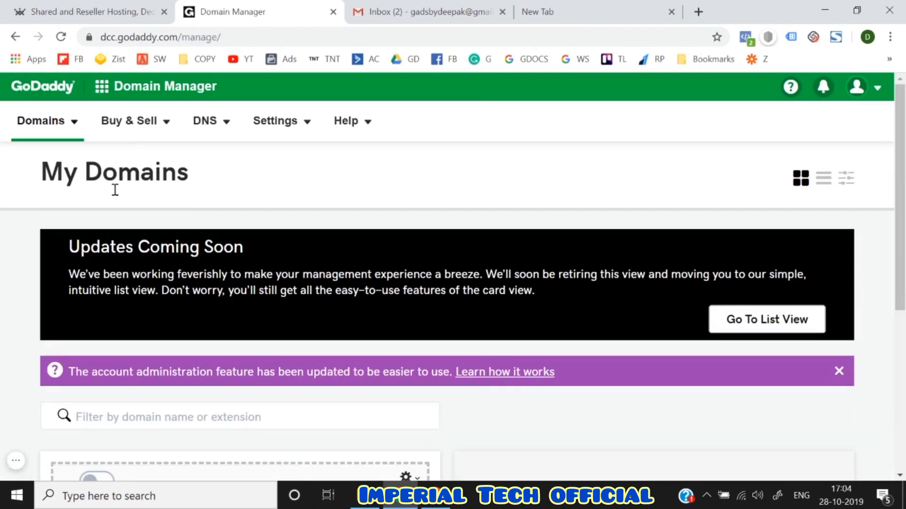
pyautogui.scroll(-1, 317, 266)
pyautogui.scroll(-2, 472, 327)
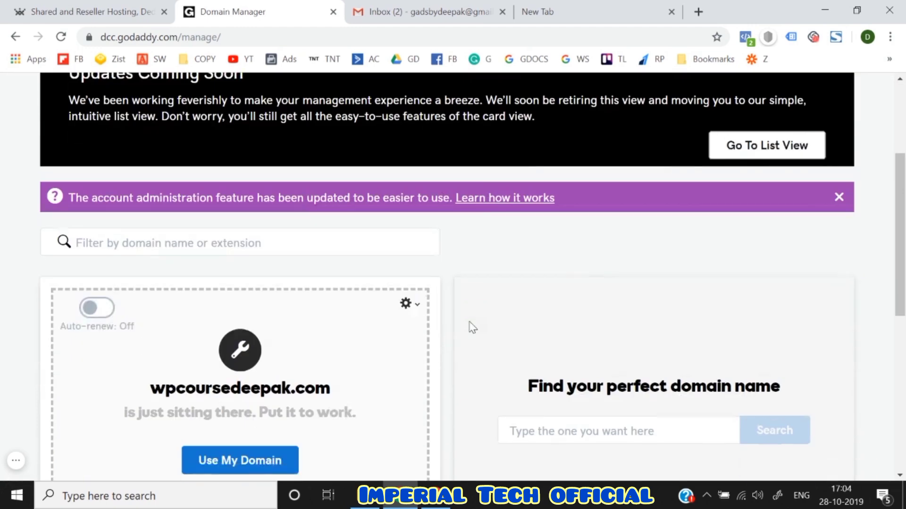
pyautogui.scroll(-2, 546, 288)
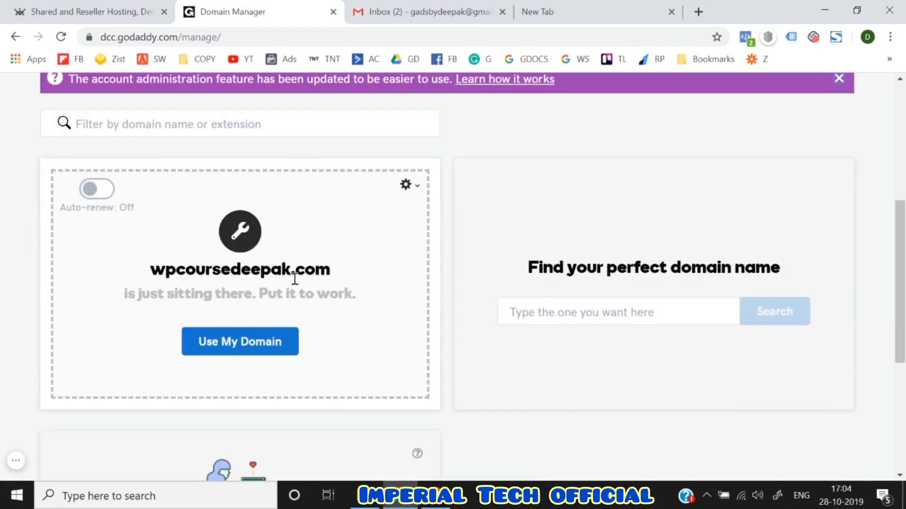
pyautogui.doubleClick(265, 273)
pyautogui.tripleClick(265, 272)
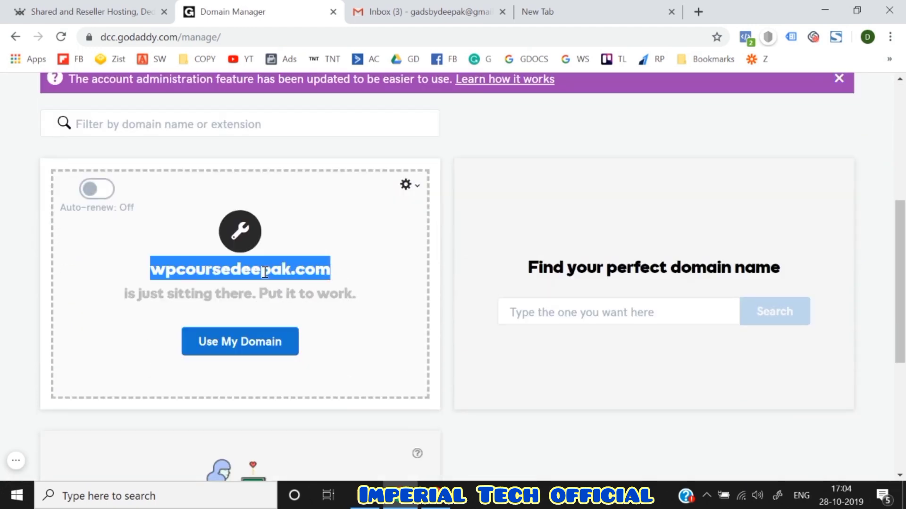
pyautogui.click(1, 290)
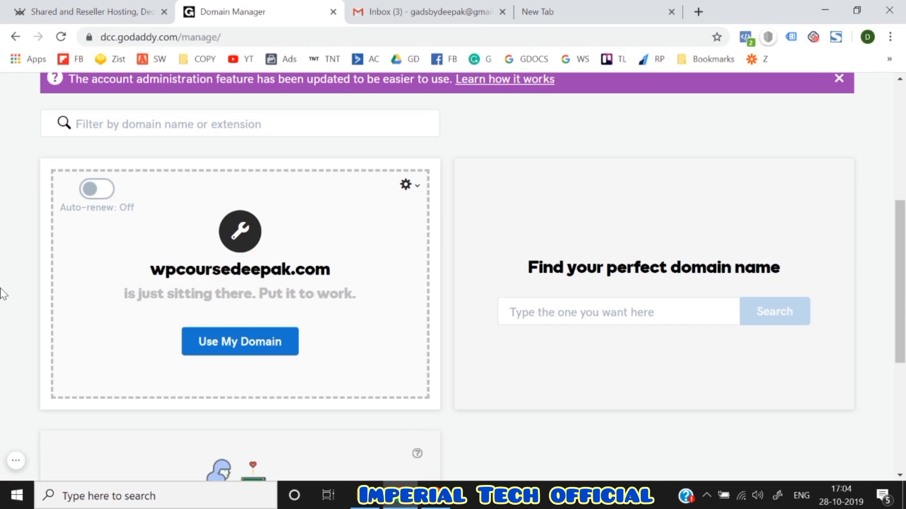
# - Check the Gmail inbox, then return to the GoDaddy Domain Manager
pyautogui.scroll(6, 1, 290)
pyautogui.scroll(-5, 1, 290)
pyautogui.scroll(5, 2, 290)
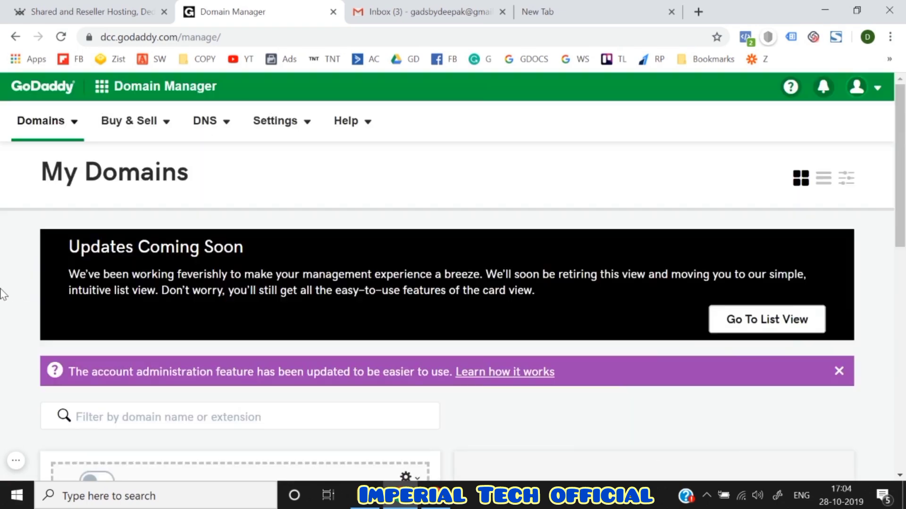
pyautogui.scroll(-3, 3, 294)
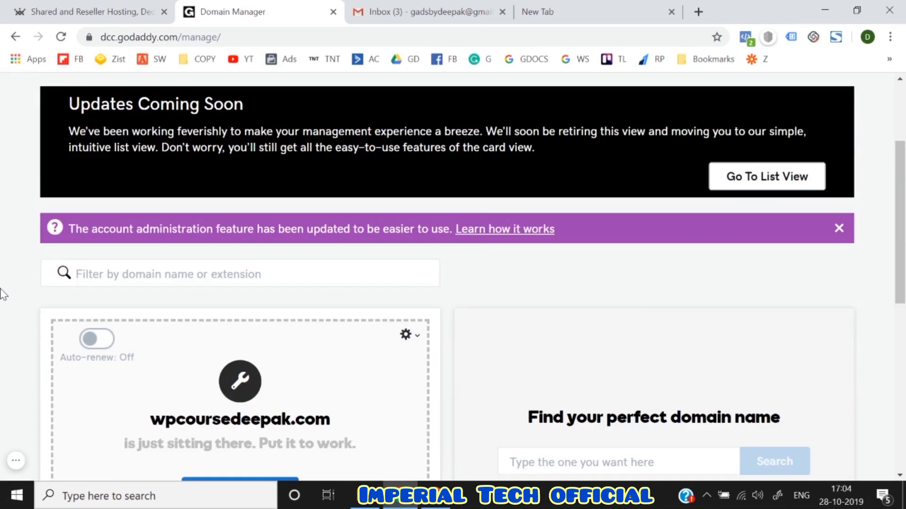
pyautogui.scroll(3, 3, 295)
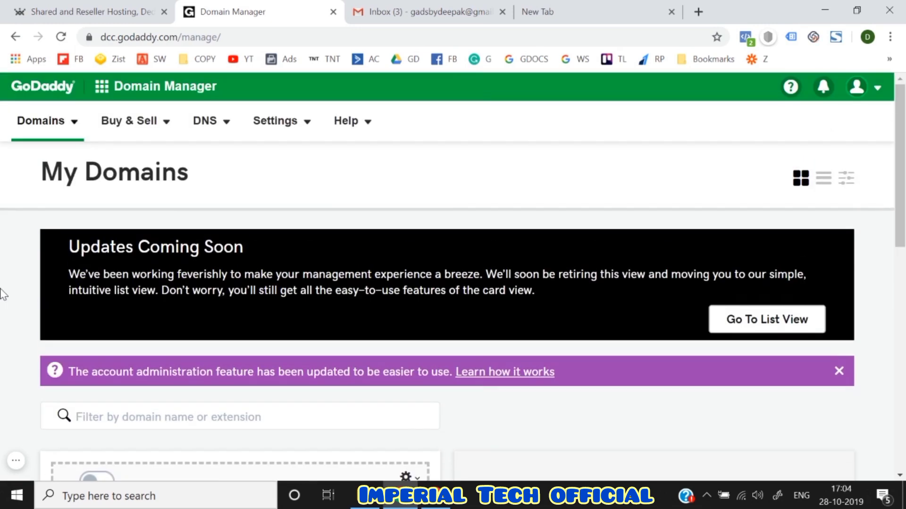
pyautogui.click(410, 10)
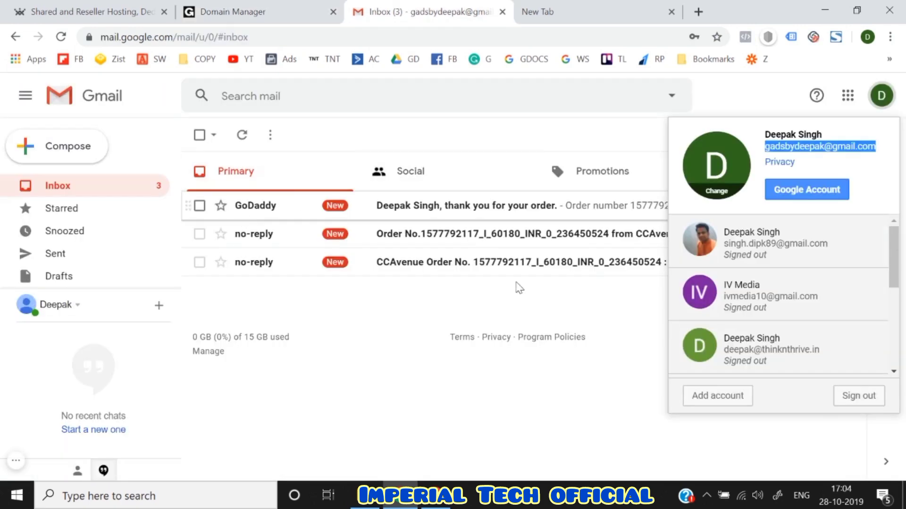
pyautogui.click(497, 319)
pyautogui.click(248, 6)
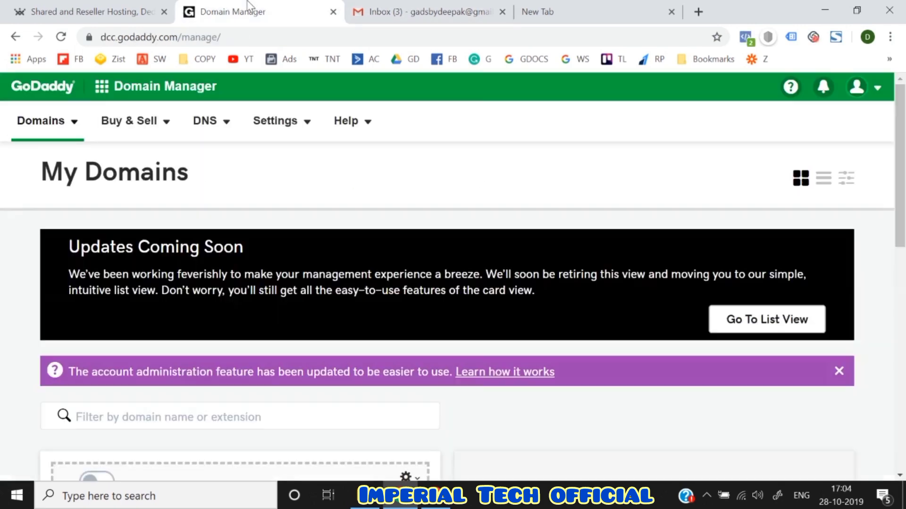
# - Switch to the ResellerClub hosting site and view its hosting options
pyautogui.scroll(-5, 1, 289)
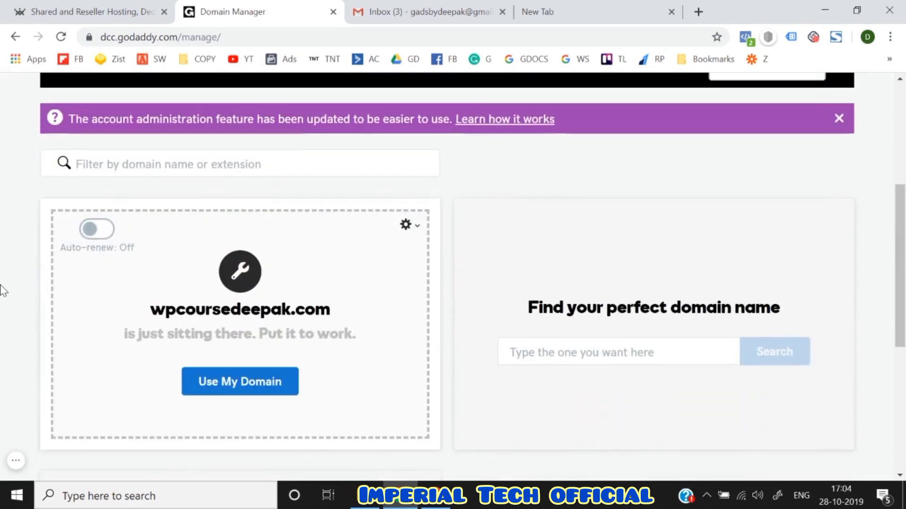
pyautogui.scroll(-3, 2, 289)
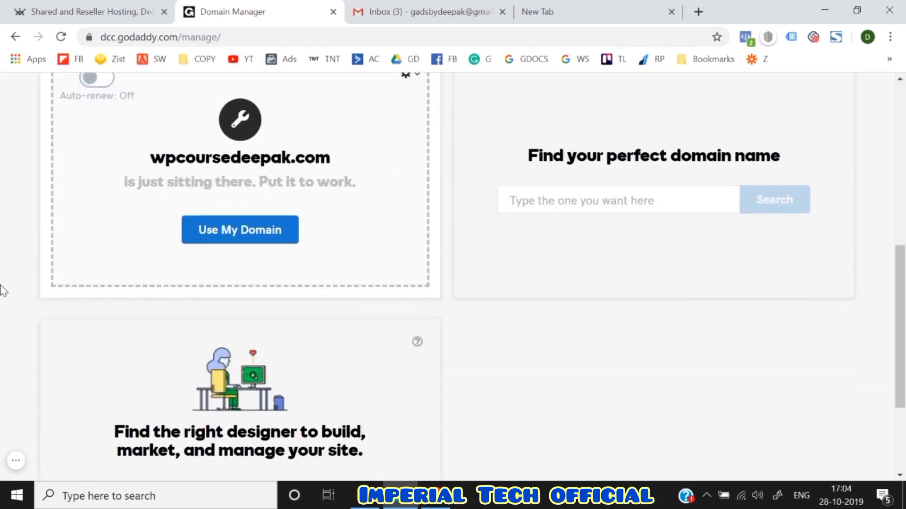
pyautogui.click(137, 9)
pyautogui.scroll(-4, 1, 359)
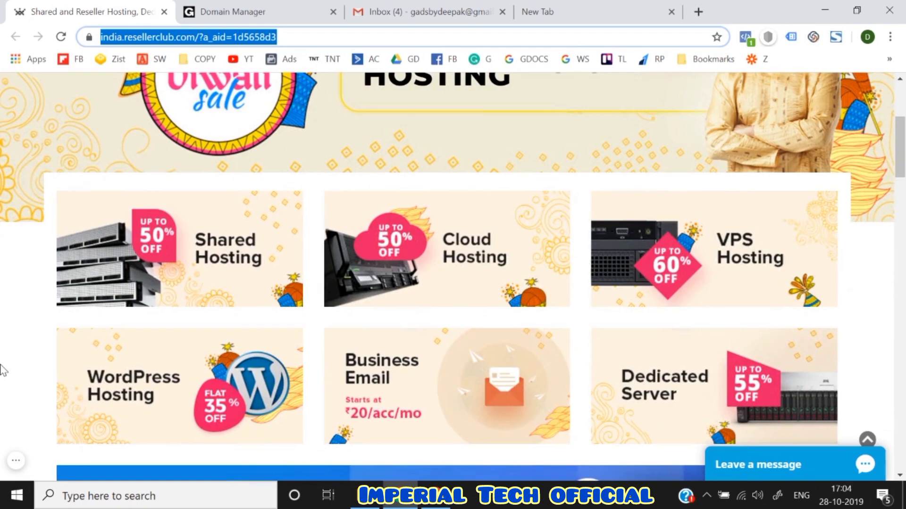
pyautogui.scroll(4, 1, 371)
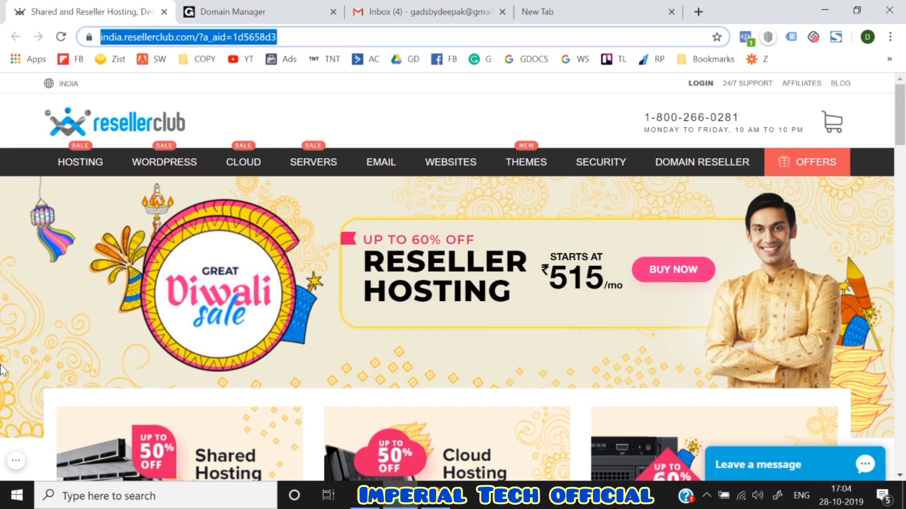
pyautogui.scroll(-2, 2, 371)
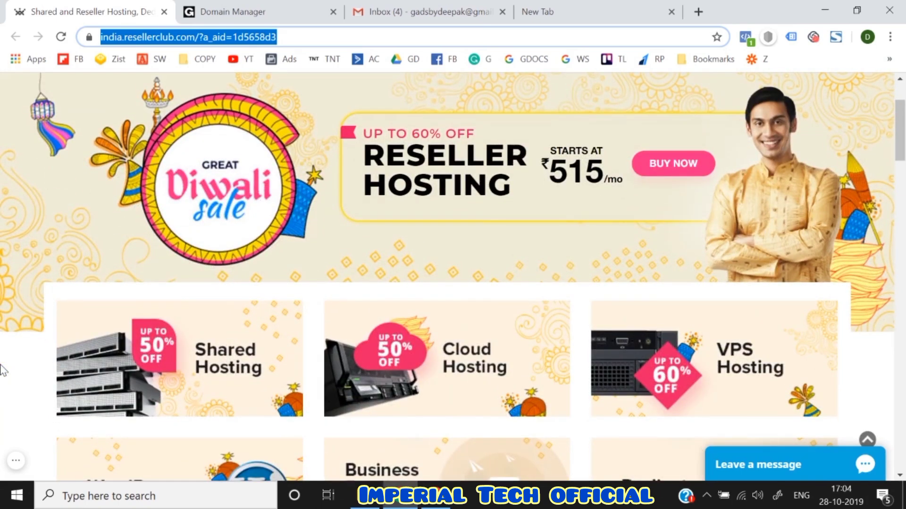
pyautogui.scroll(-4, 1, 370)
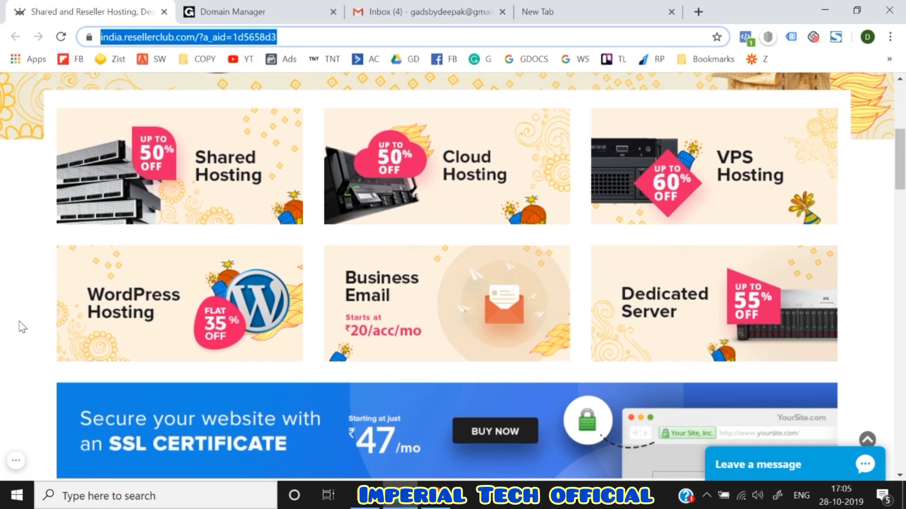
pyautogui.scroll(6, 21, 327)
pyautogui.scroll(-6, 21, 326)
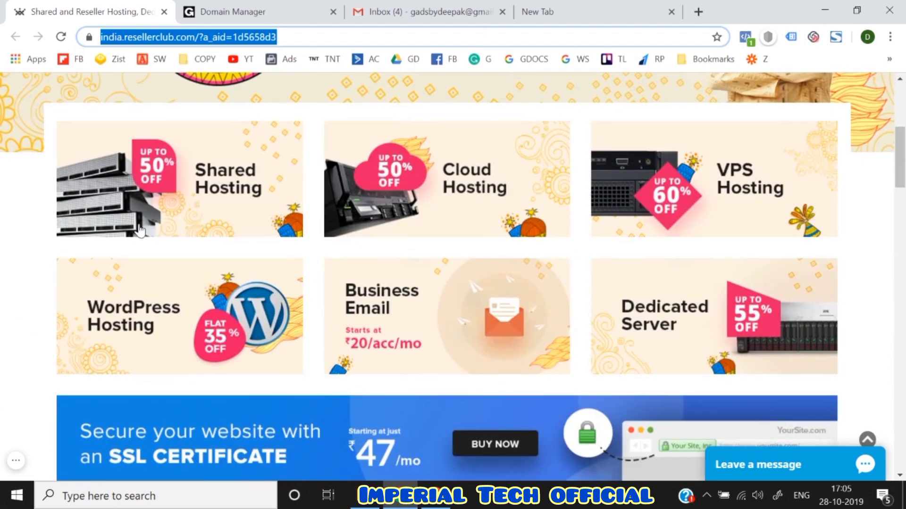
# - Open the Shared Hosting page and scroll down to the PERSONAL, BUSINESS and PRO plans
pyautogui.click(155, 189)
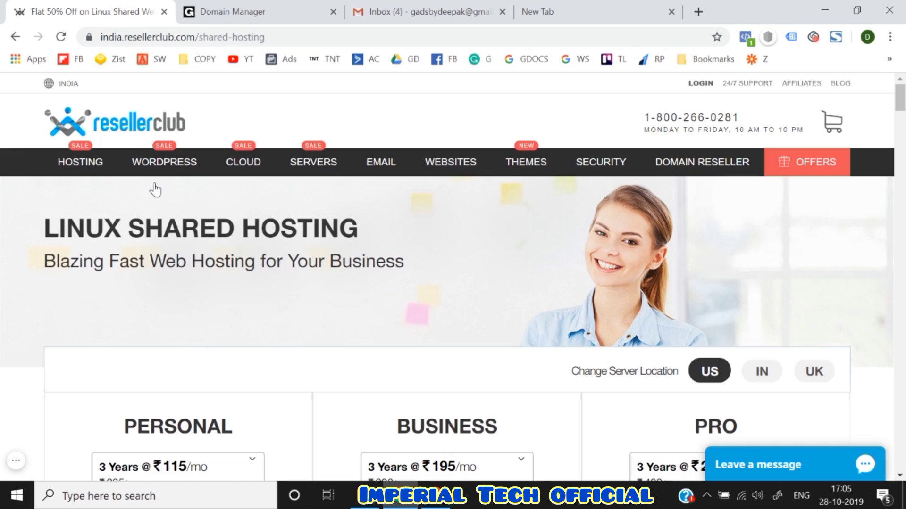
pyautogui.moveTo(80, 162)
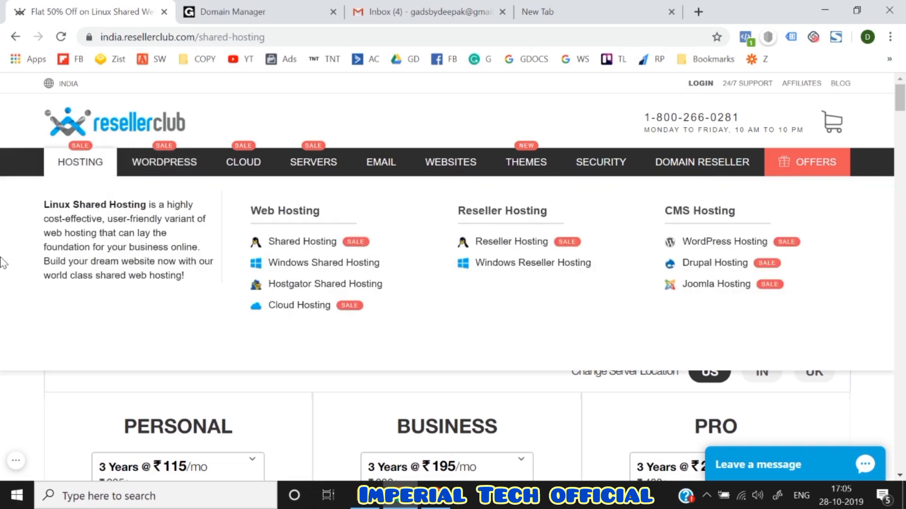
pyautogui.scroll(-5, 13, 404)
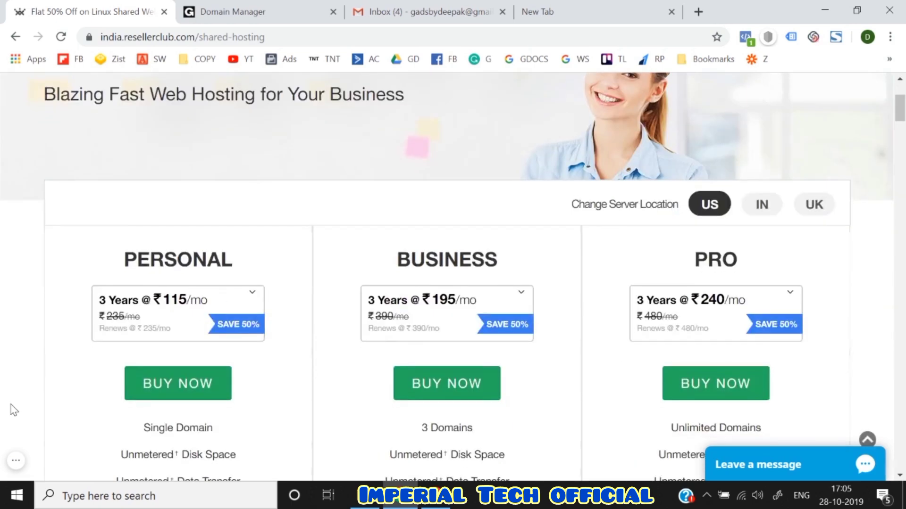
pyautogui.scroll(-2, 183, 259)
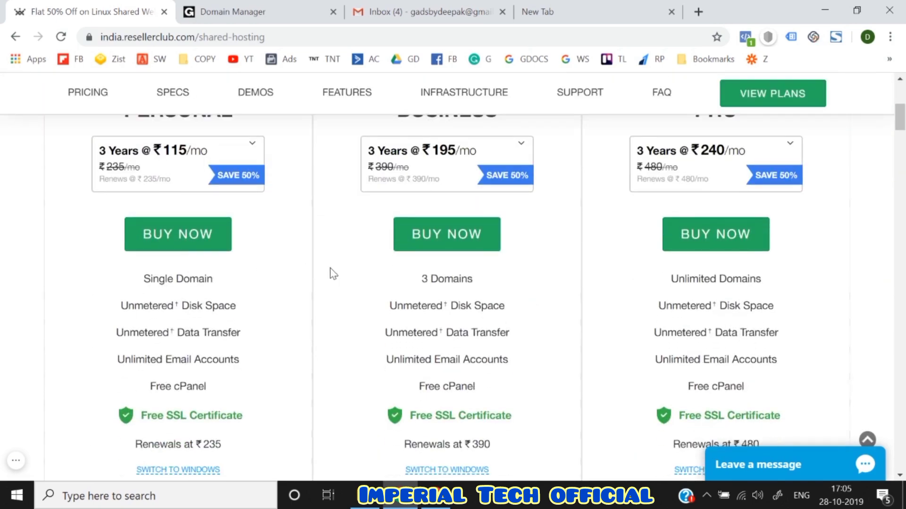
pyautogui.scroll(1, 333, 273)
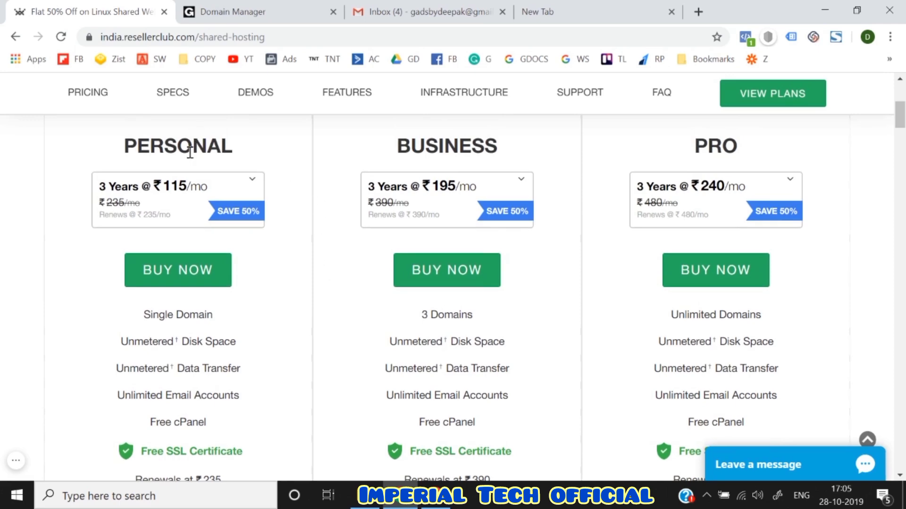
pyautogui.scroll(-1, 186, 306)
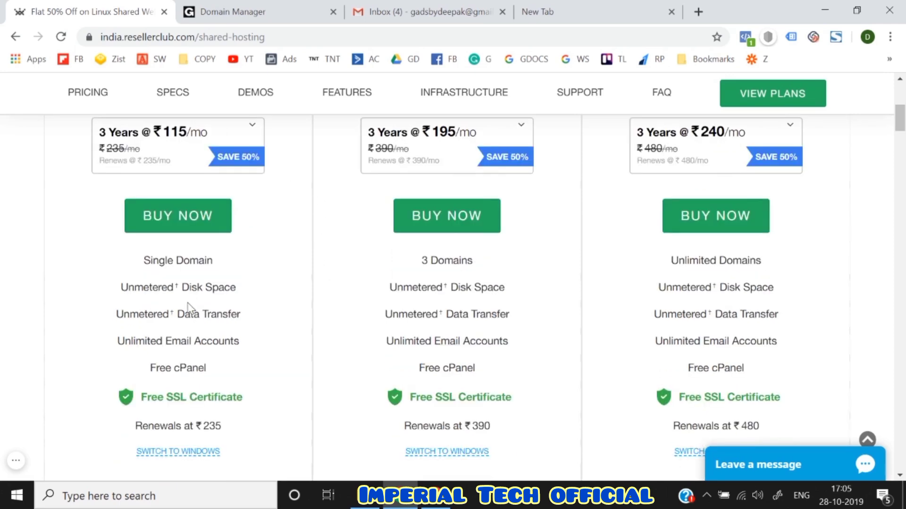
# - Highlight the PERSONAL plan's Single Domain feature and the BUSINESS plan name
pyautogui.tripleClick(187, 267)
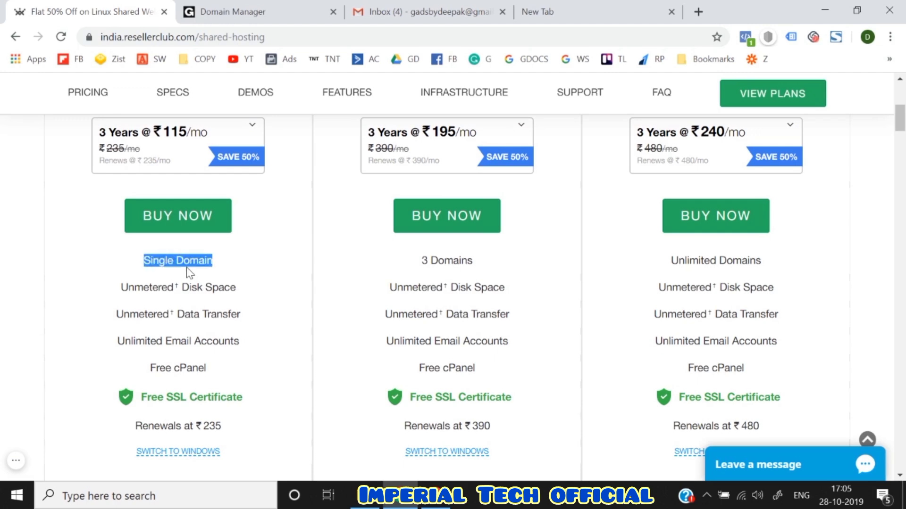
pyautogui.click(152, 270)
pyautogui.moveTo(144, 261); pyautogui.dragTo(218, 268)
pyautogui.scroll(1, 218, 268)
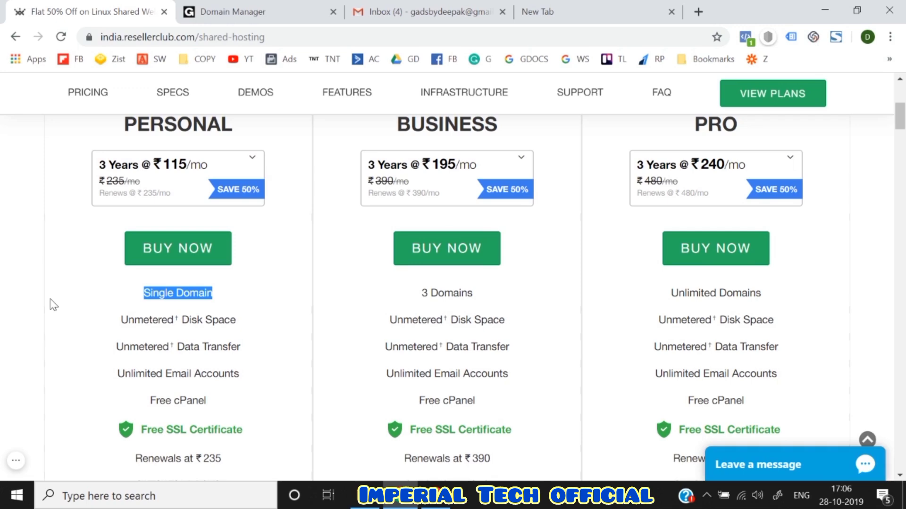
pyautogui.scroll(2, 53, 305)
pyautogui.doubleClick(460, 204)
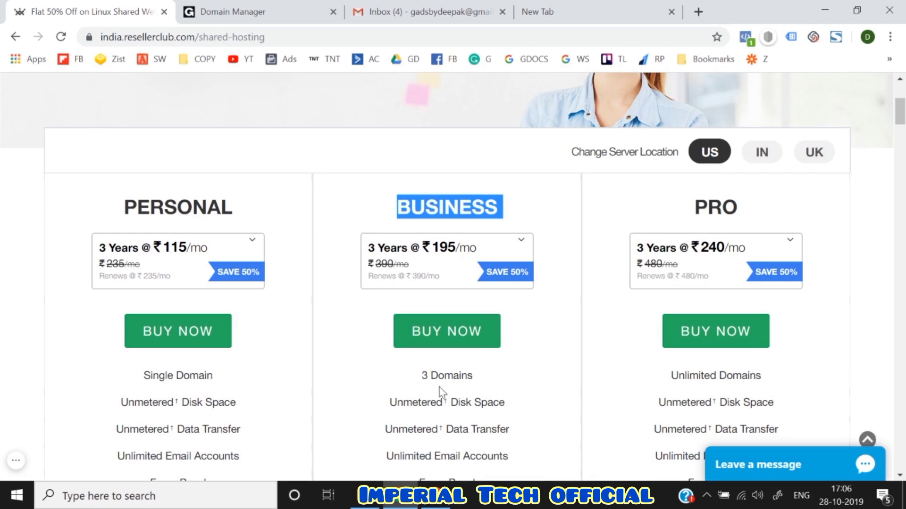
pyautogui.scroll(-3, 443, 387)
pyautogui.scroll(2, 453, 267)
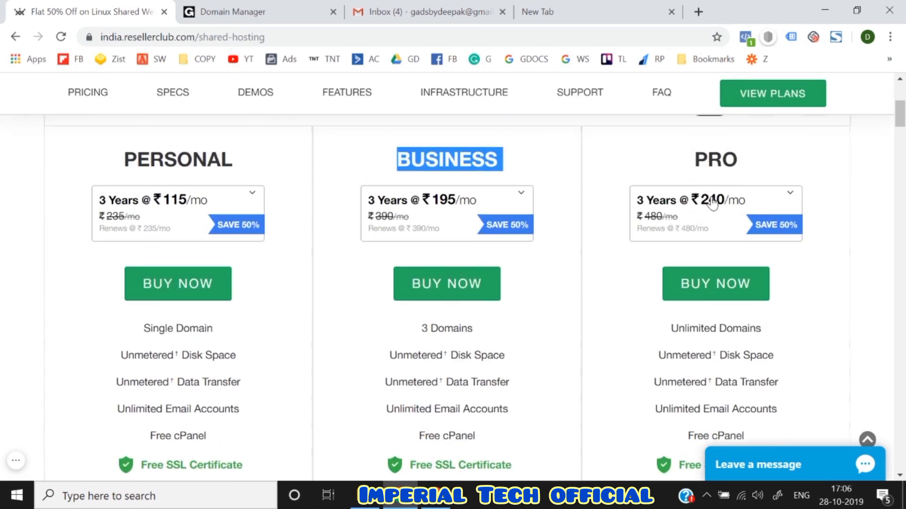
pyautogui.scroll(-2, 595, 262)
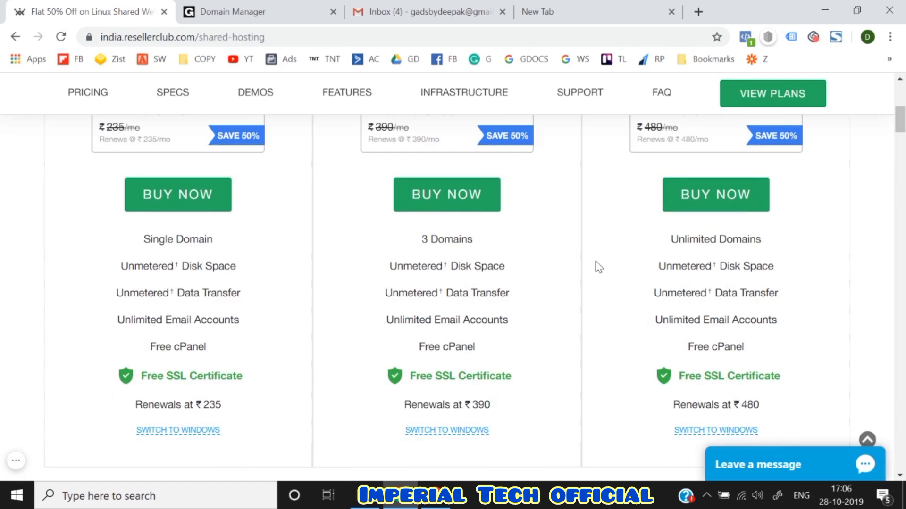
pyautogui.scroll(2, 596, 262)
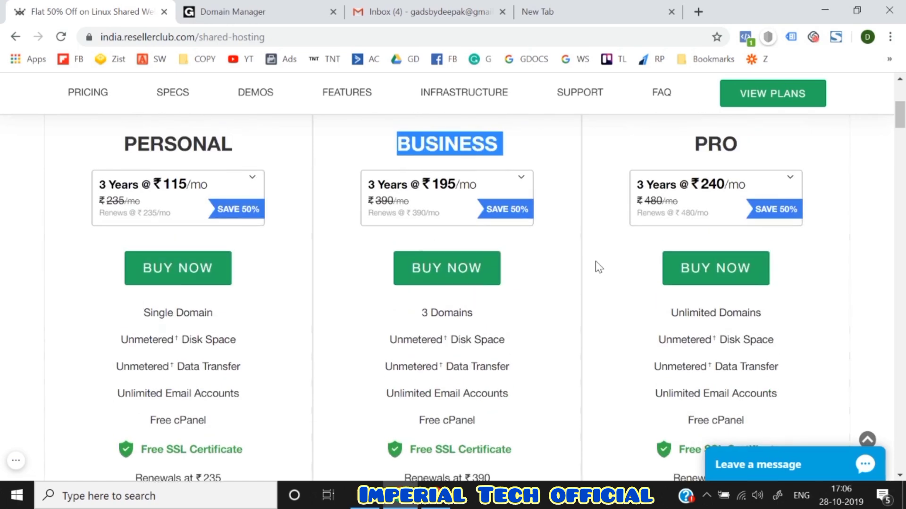
# - Review the subscription term choices for the Personal and Business plans
pyautogui.scroll(-1, 34, 267)
pyautogui.click(139, 207)
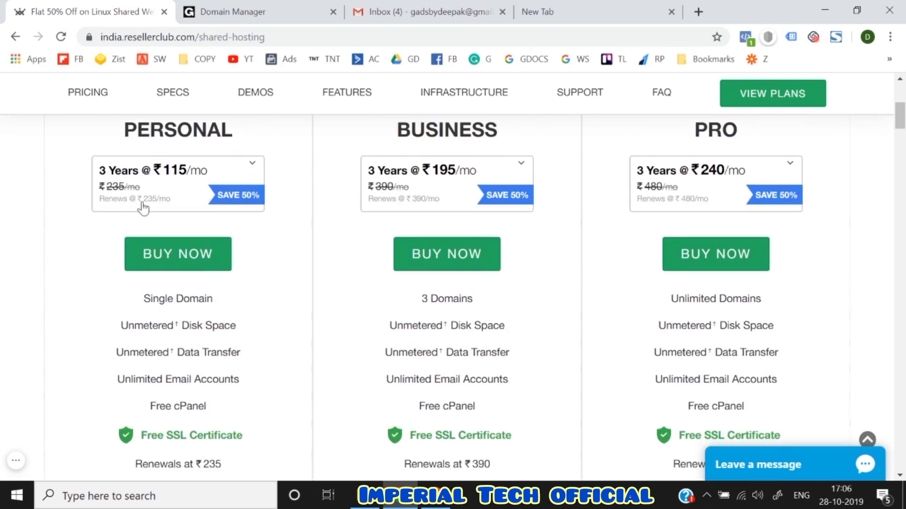
pyautogui.click(45, 251)
pyautogui.click(157, 207)
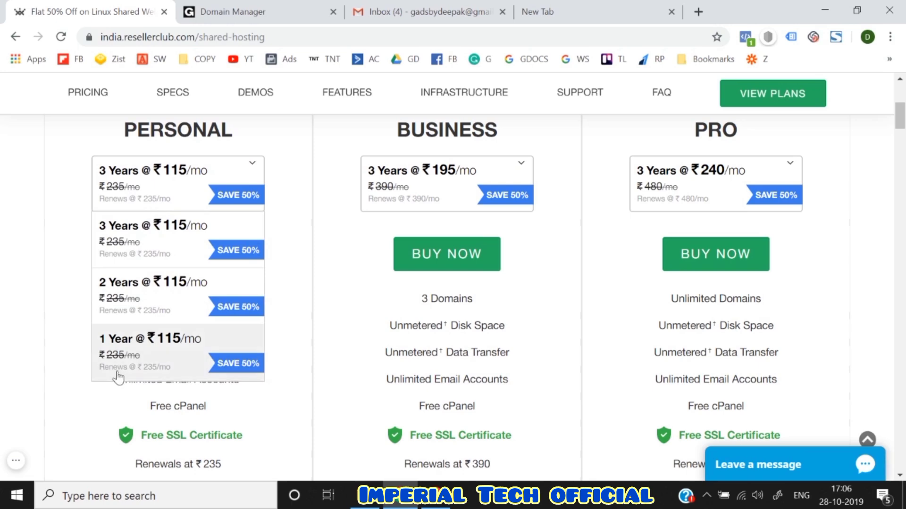
pyautogui.scroll(-1, 118, 377)
pyautogui.scroll(1, 30, 259)
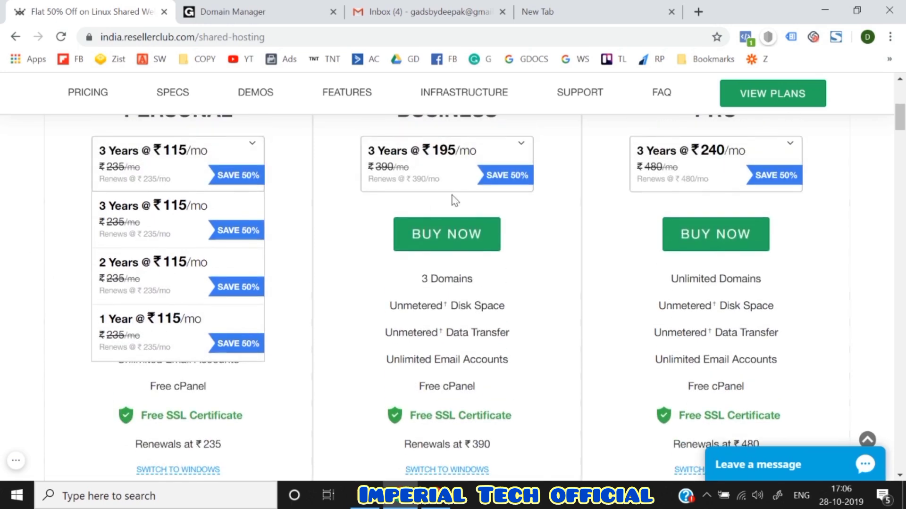
pyautogui.click(445, 178)
pyautogui.scroll(-2, 424, 321)
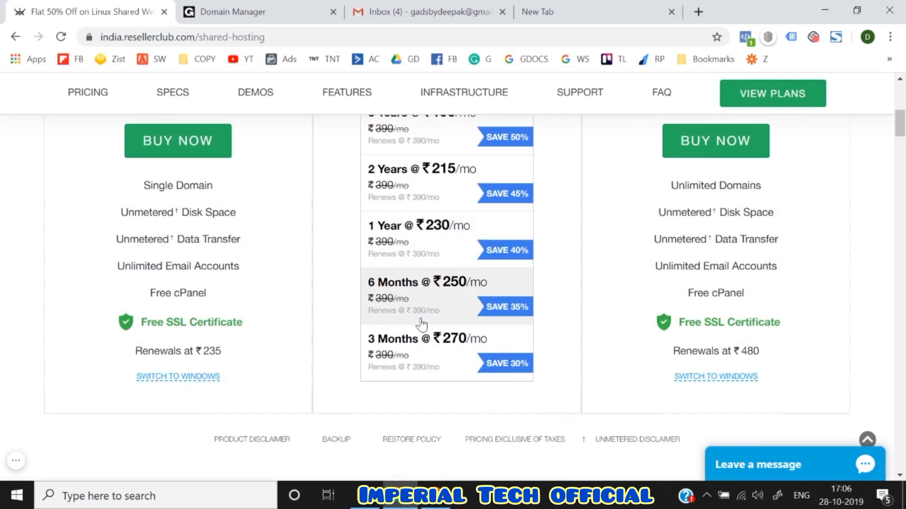
pyautogui.scroll(2, 771, 151)
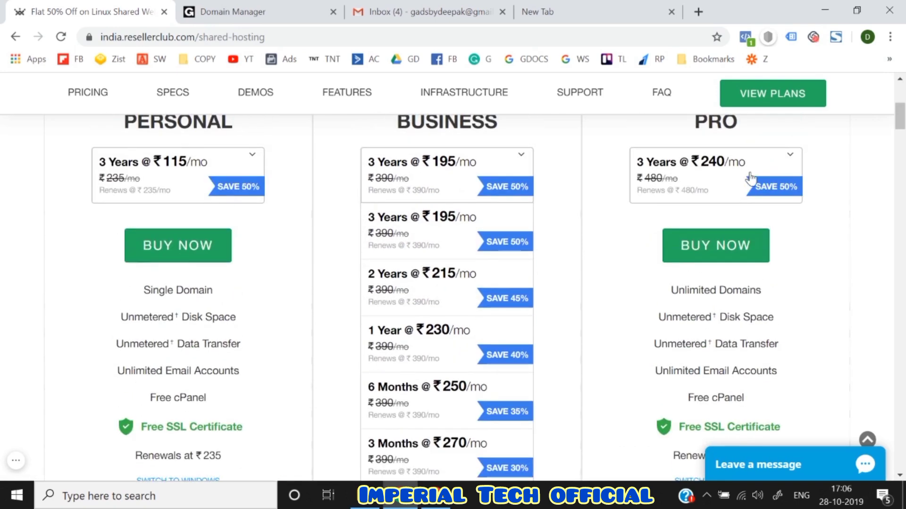
# - Set the Personal plan term to 1 Year @ ₹115/mo
pyautogui.click(202, 182)
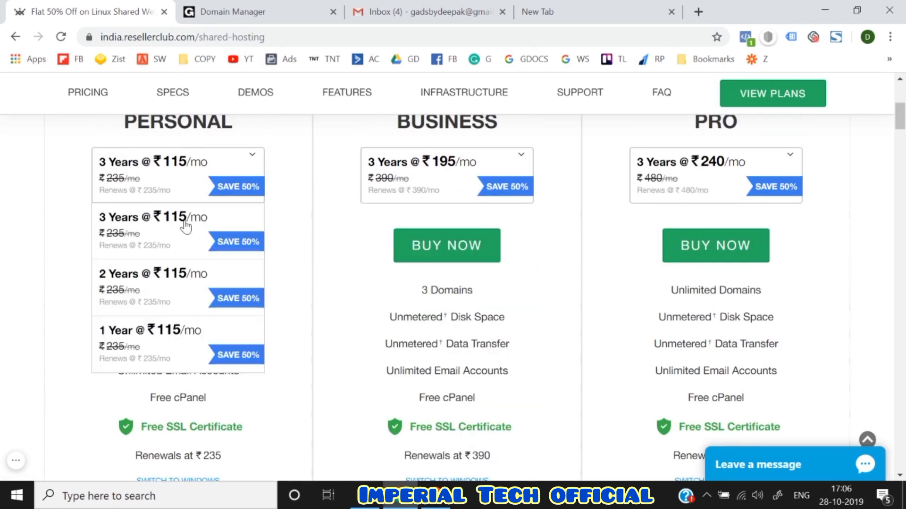
pyautogui.click(172, 364)
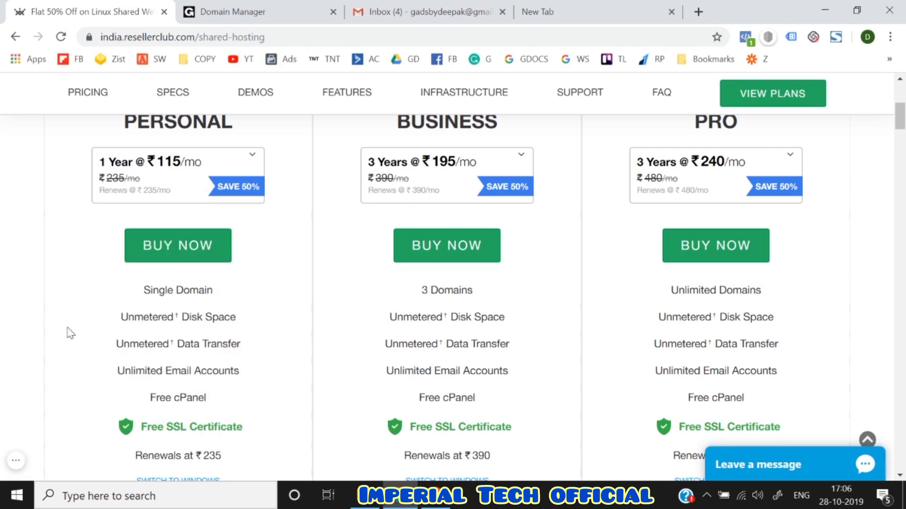
pyautogui.scroll(-2, 97, 324)
pyautogui.scroll(3, 97, 323)
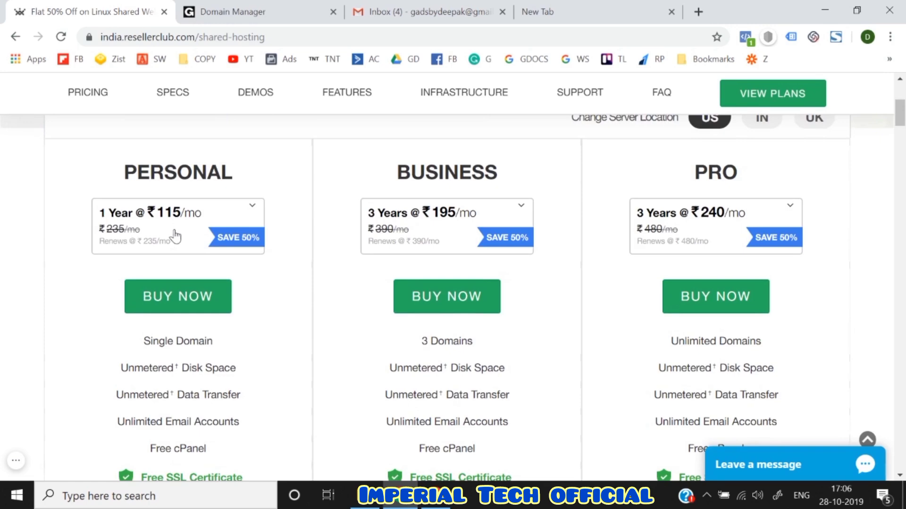
pyautogui.scroll(-1, 173, 238)
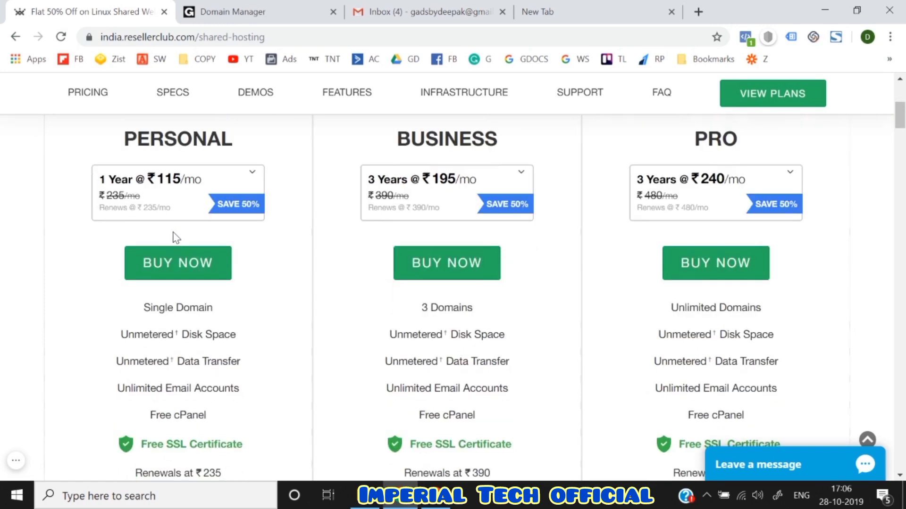
# - Choose the 3 Months term for Business and look over the Pro plan's terms
pyautogui.click(404, 191)
pyautogui.scroll(-3, 396, 392)
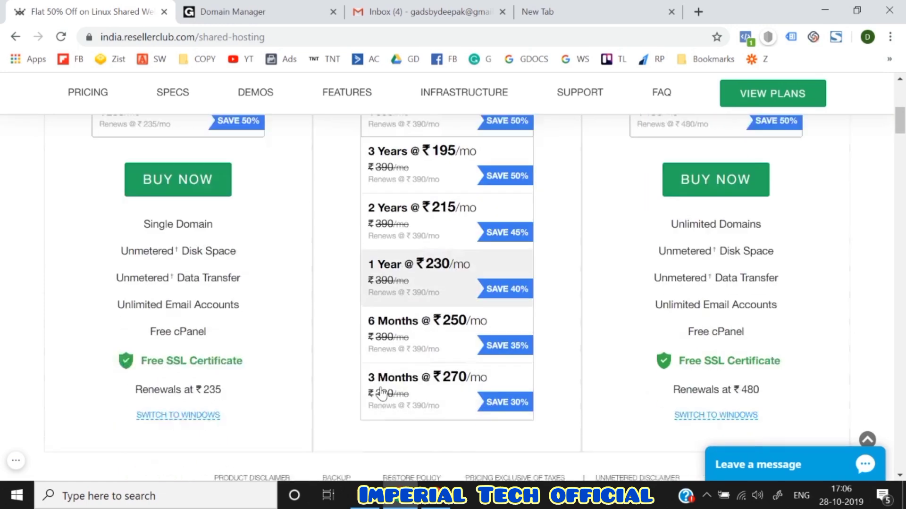
pyautogui.click(407, 391)
pyautogui.scroll(3, 406, 389)
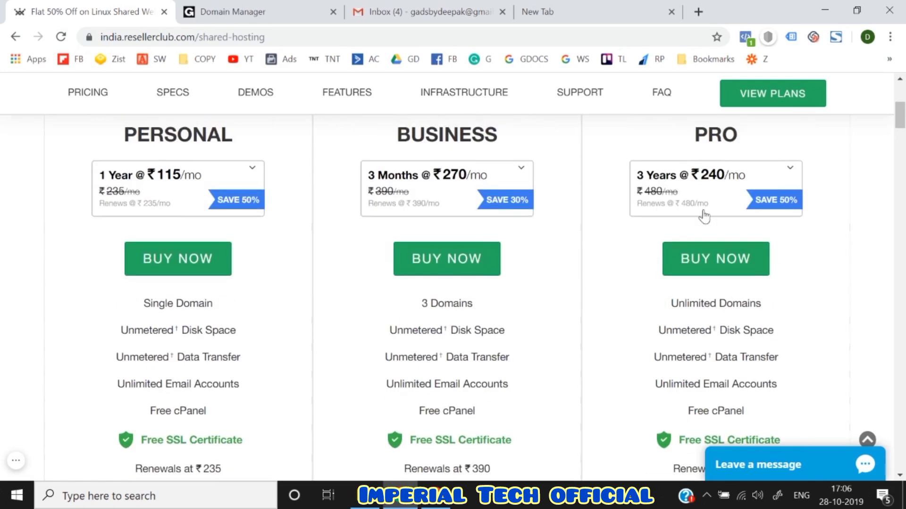
pyautogui.click(703, 208)
pyautogui.scroll(-4, 651, 354)
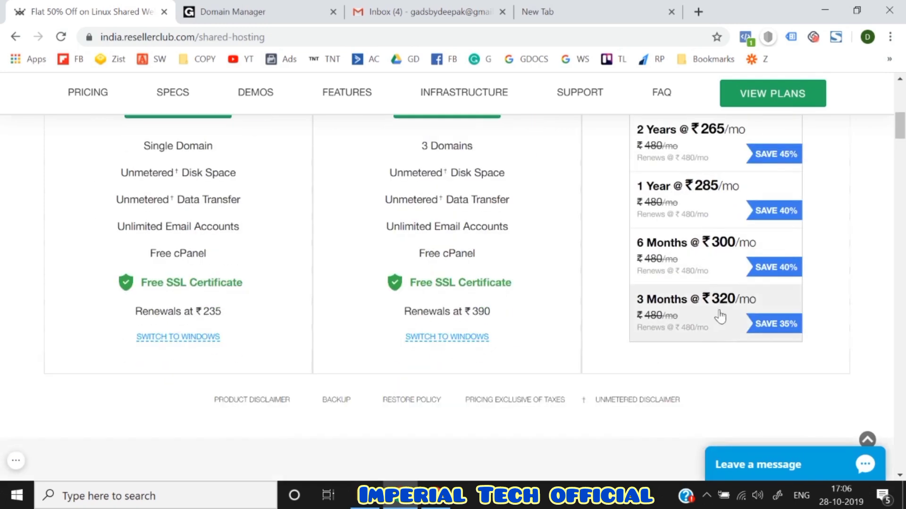
pyautogui.scroll(2, 810, 313)
pyautogui.scroll(3, 810, 313)
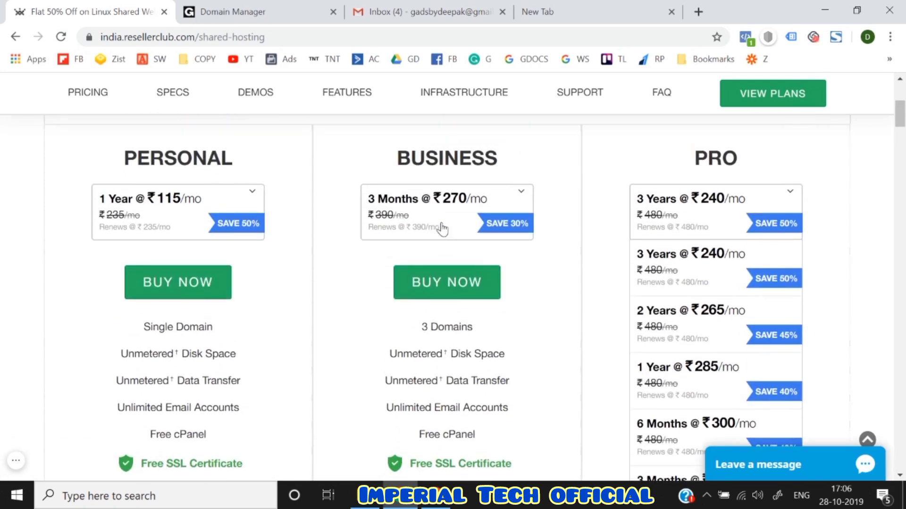
# - Reconfirm the Business plan term as 3 Months @ ₹270/mo
pyautogui.click(442, 229)
pyautogui.scroll(-2, 442, 229)
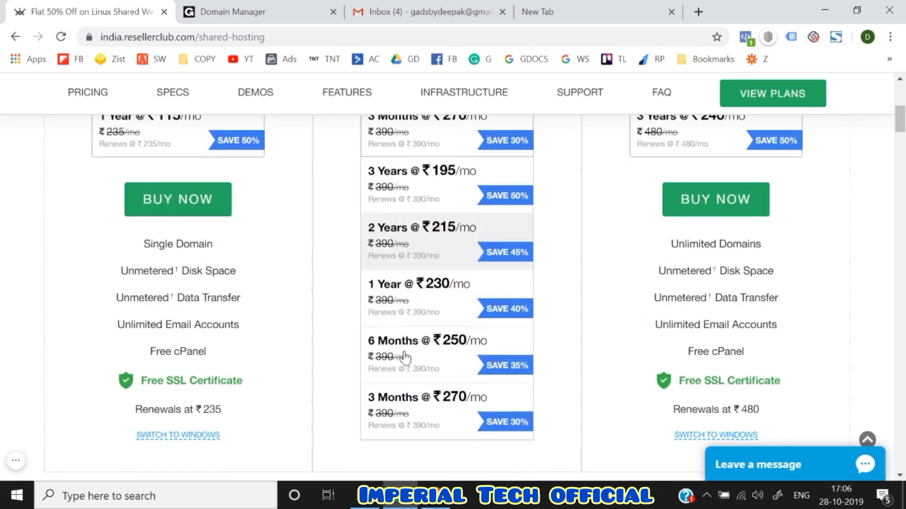
pyautogui.click(412, 422)
pyautogui.scroll(2, 340, 319)
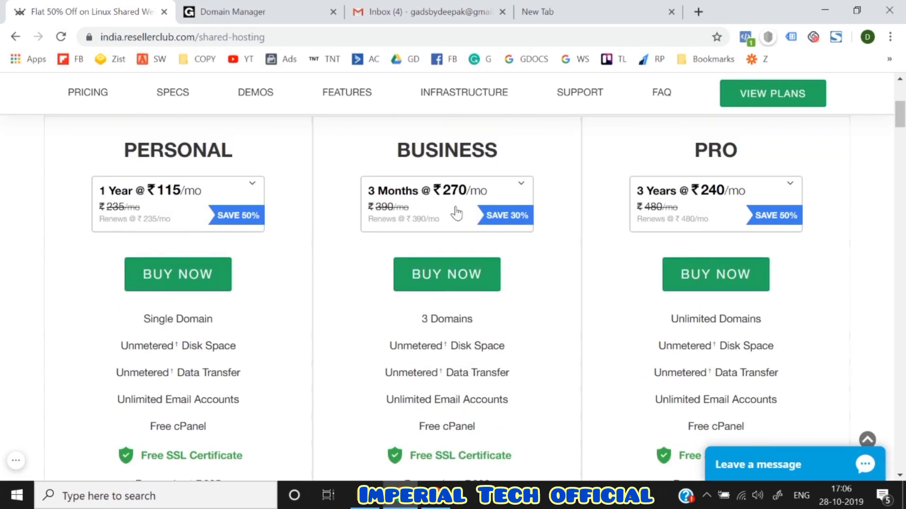
pyautogui.click(455, 211)
pyautogui.scroll(-2, 407, 423)
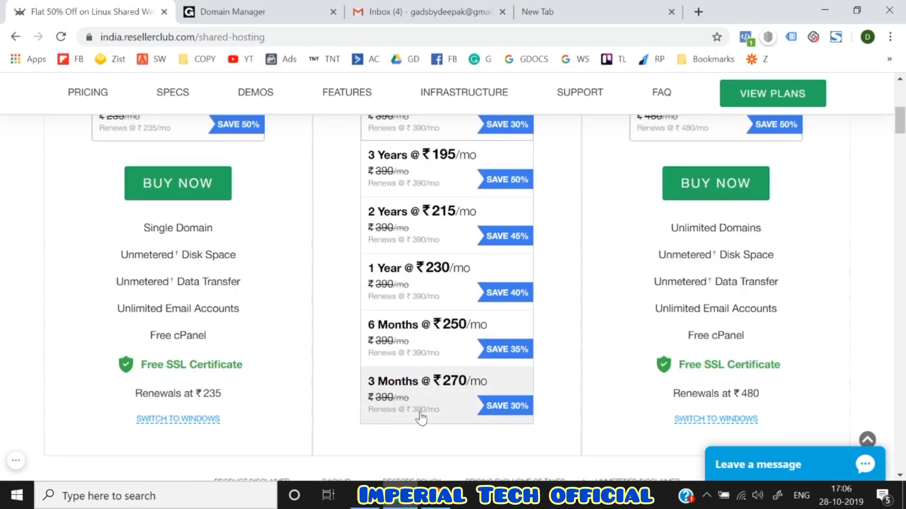
pyautogui.click(418, 419)
pyautogui.scroll(2, 309, 250)
pyautogui.click(443, 194)
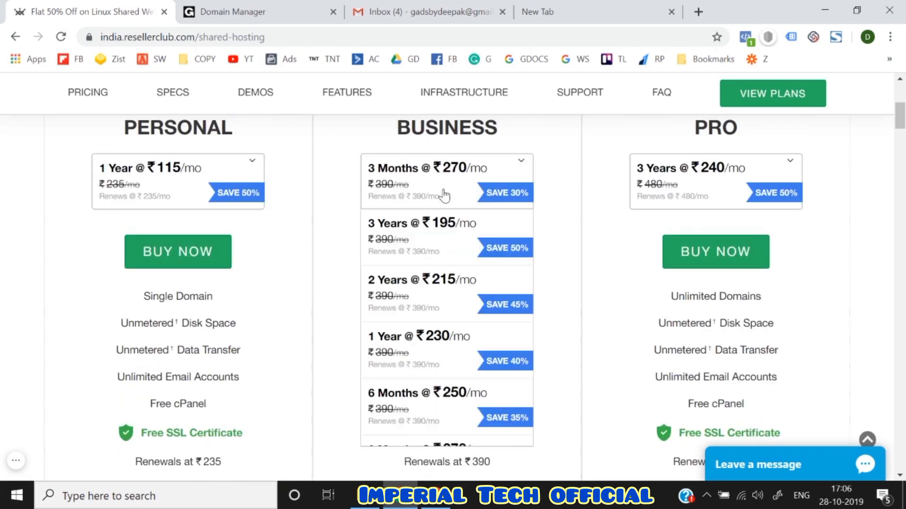
pyautogui.click(323, 288)
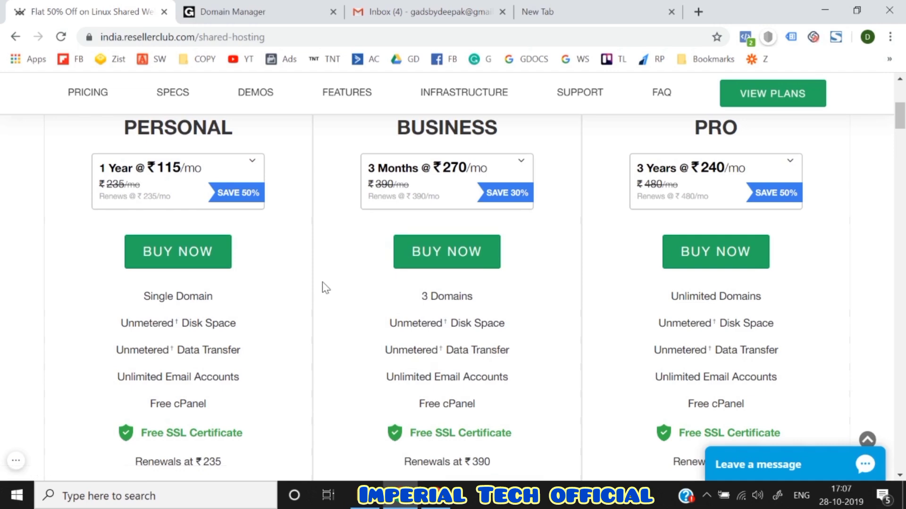
# - Scroll through the plans and leave the Business term on 3 Months
pyautogui.scroll(-5, 326, 288)
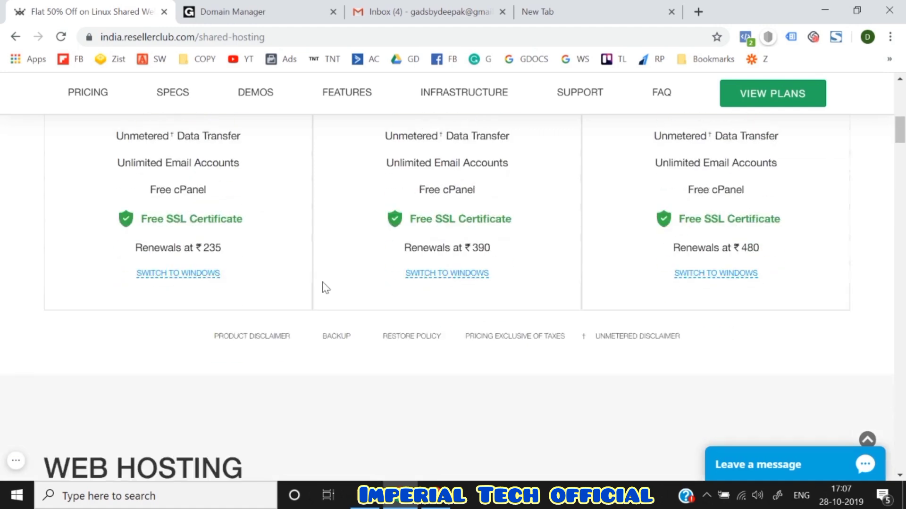
pyautogui.scroll(4, 326, 288)
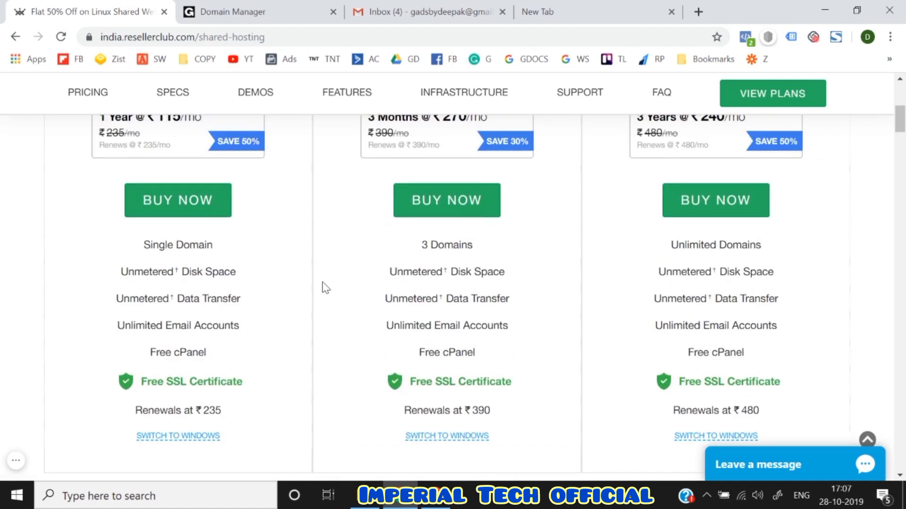
pyautogui.scroll(2, 325, 287)
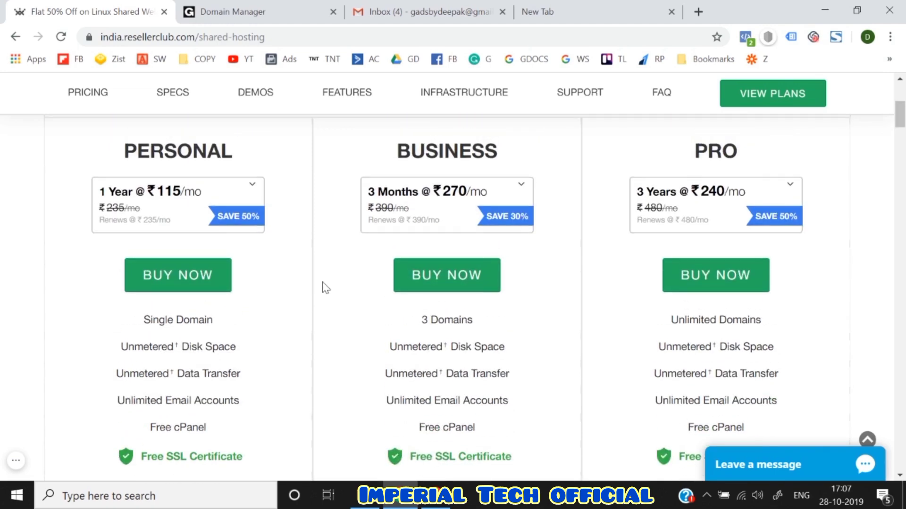
pyautogui.scroll(6, 325, 288)
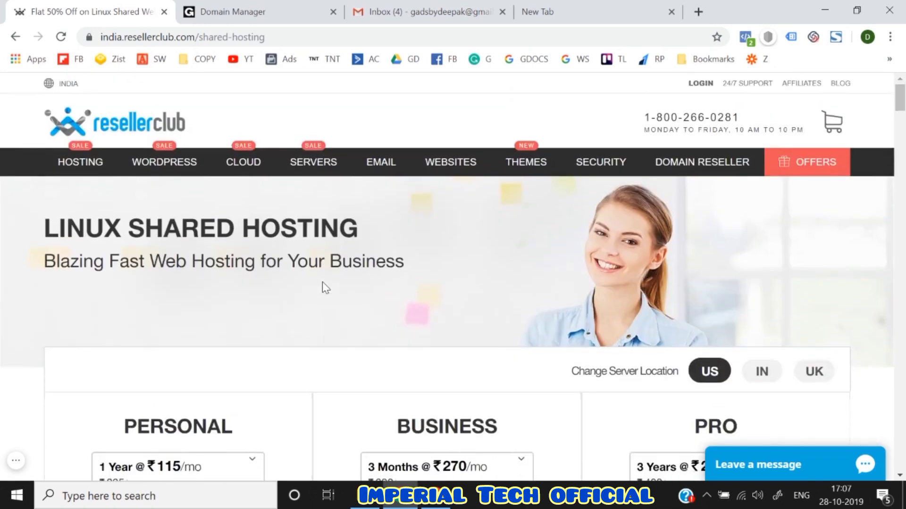
pyautogui.scroll(-3, 325, 287)
pyautogui.scroll(-3, 326, 287)
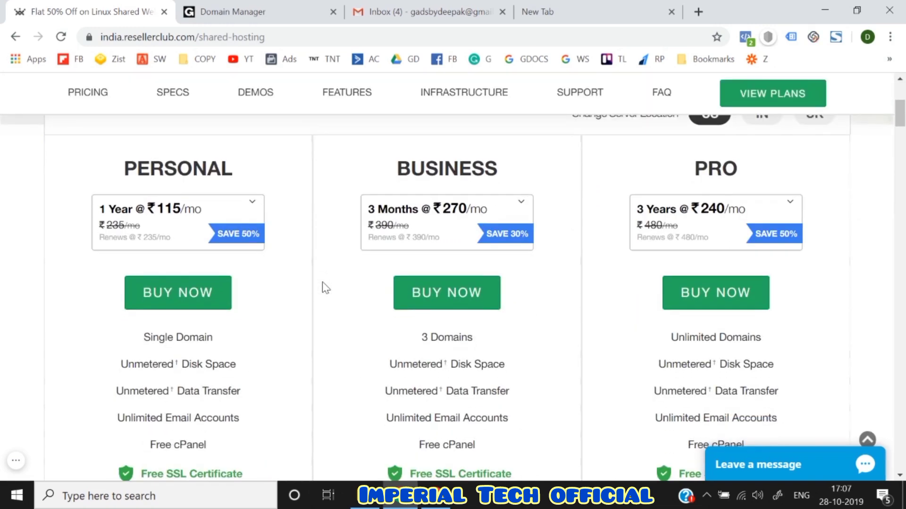
pyautogui.scroll(-1, 326, 288)
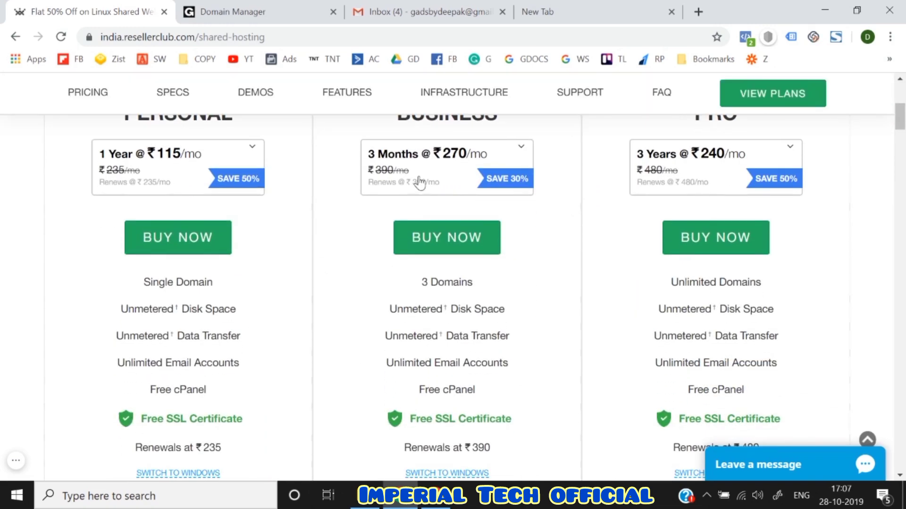
pyautogui.click(419, 182)
pyautogui.scroll(-2, 394, 370)
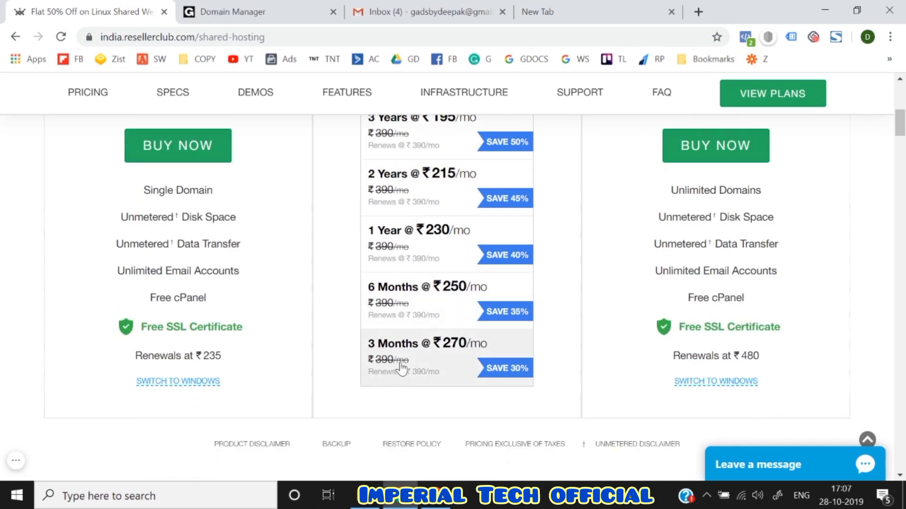
pyautogui.scroll(1, 401, 368)
pyautogui.scroll(1, 400, 403)
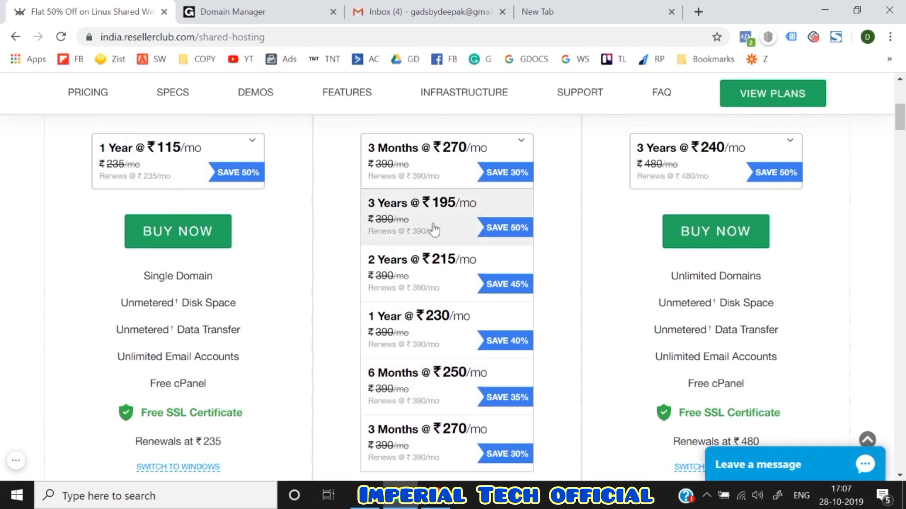
pyautogui.scroll(-1, 415, 382)
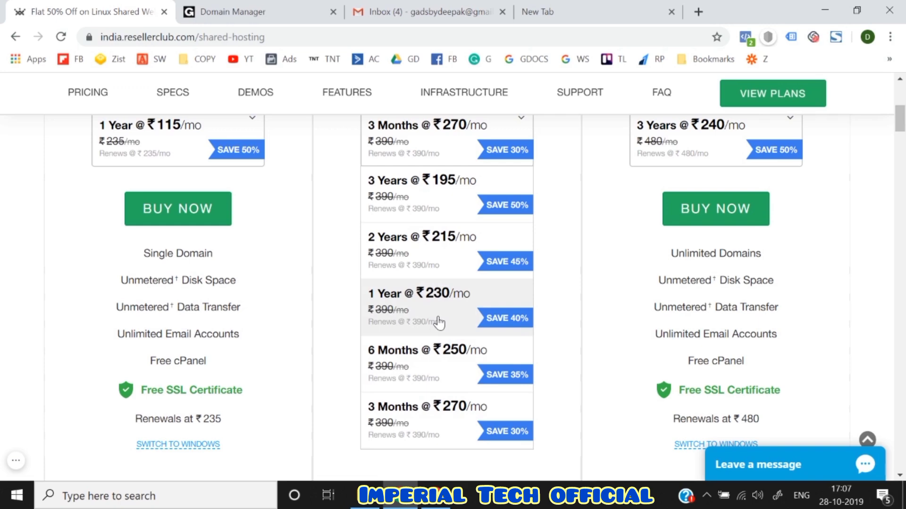
pyautogui.click(350, 199)
# - Confirm 3 Months for Business and start the Business plan order with BUY NOW
pyautogui.scroll(1, 353, 198)
pyautogui.click(429, 166)
pyautogui.scroll(-3, 391, 330)
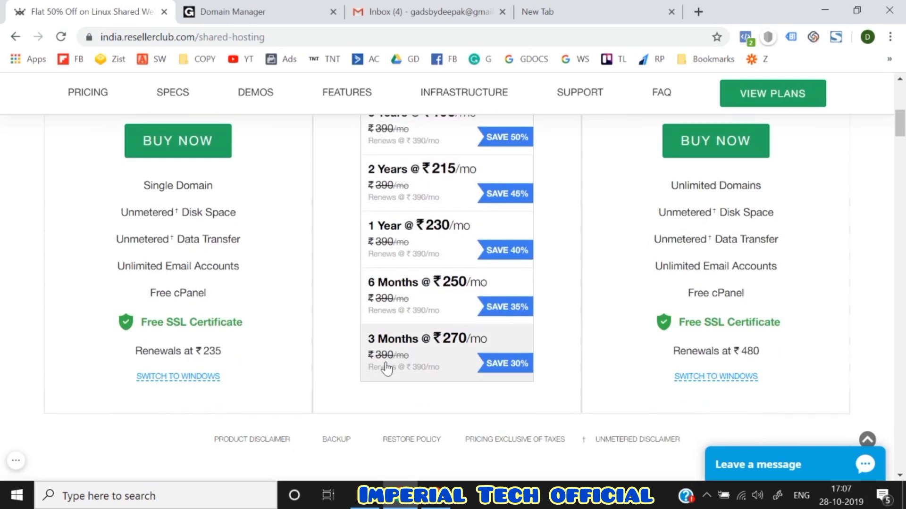
pyautogui.click(386, 367)
pyautogui.scroll(2, 386, 366)
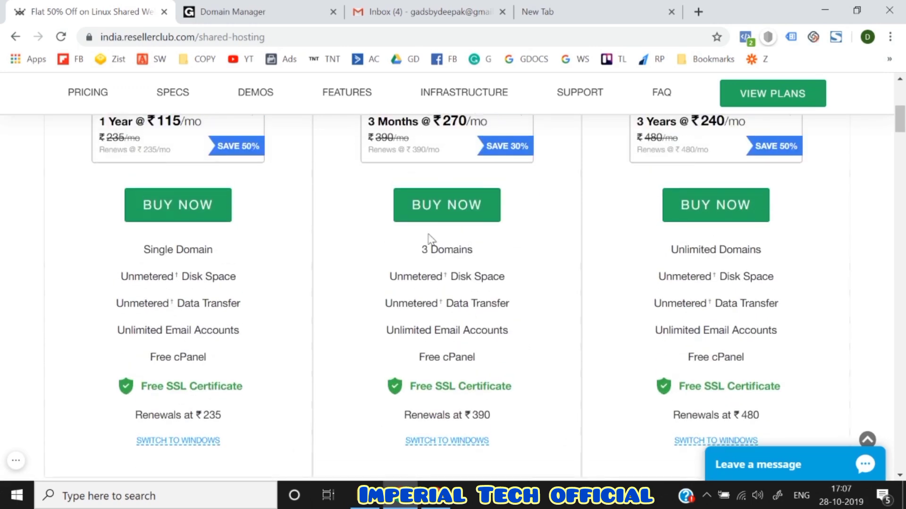
pyautogui.click(427, 217)
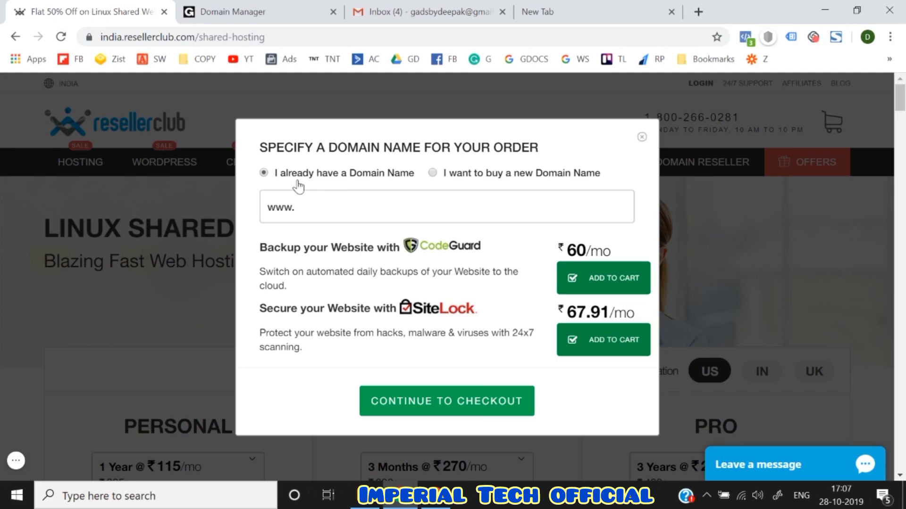
# - Choose 'I already have a Domain Name' and grab wpcoursedeepak.com from GoDaddy's Domain Manager
pyautogui.click(454, 176)
pyautogui.click(263, 173)
pyautogui.click(269, 10)
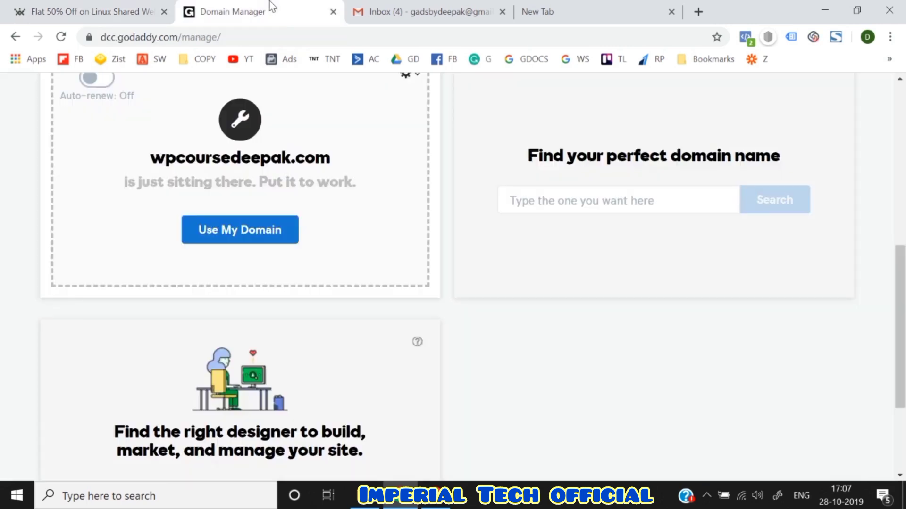
pyautogui.scroll(2, 192, 252)
pyautogui.moveTo(152, 262); pyautogui.dragTo(334, 267)
pyautogui.hotkey('ctrl', 'c')
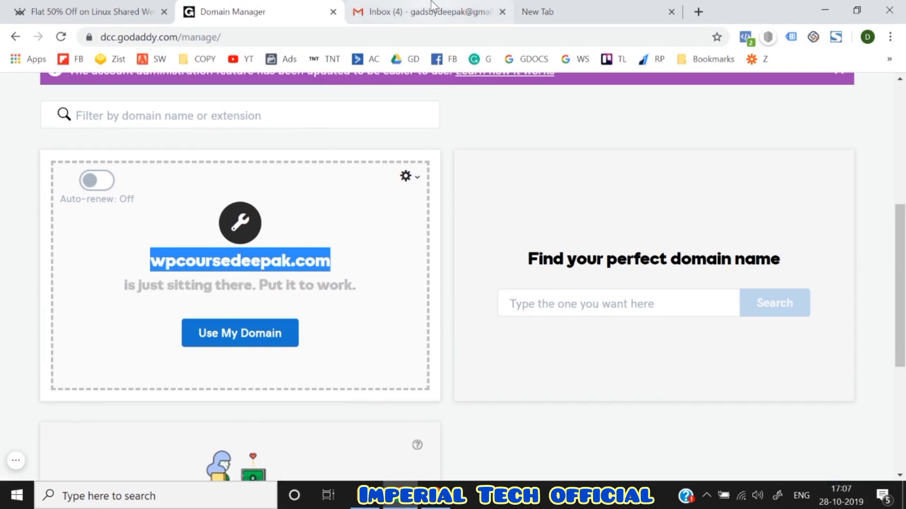
pyautogui.click(427, 11)
pyautogui.click(97, 5)
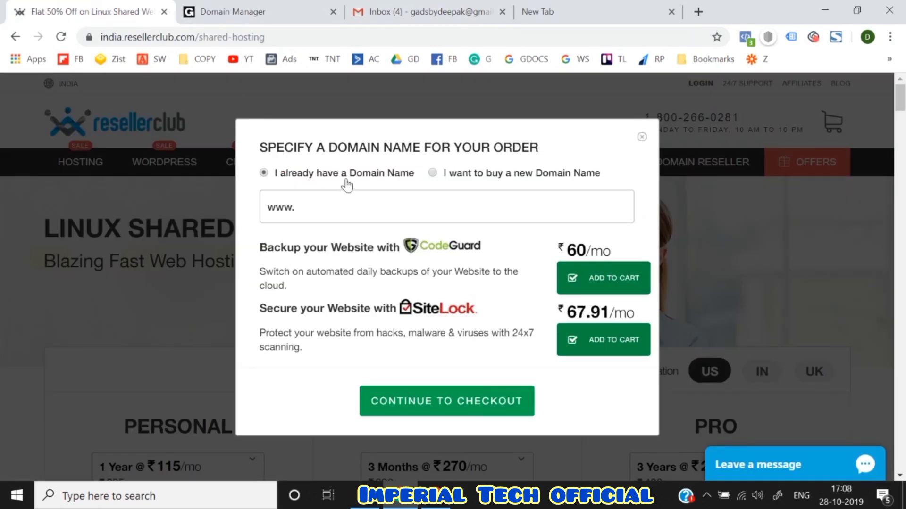
pyautogui.click(335, 208)
pyautogui.press('BackSpace')
pyautogui.hotkey('ctrl', 'v')
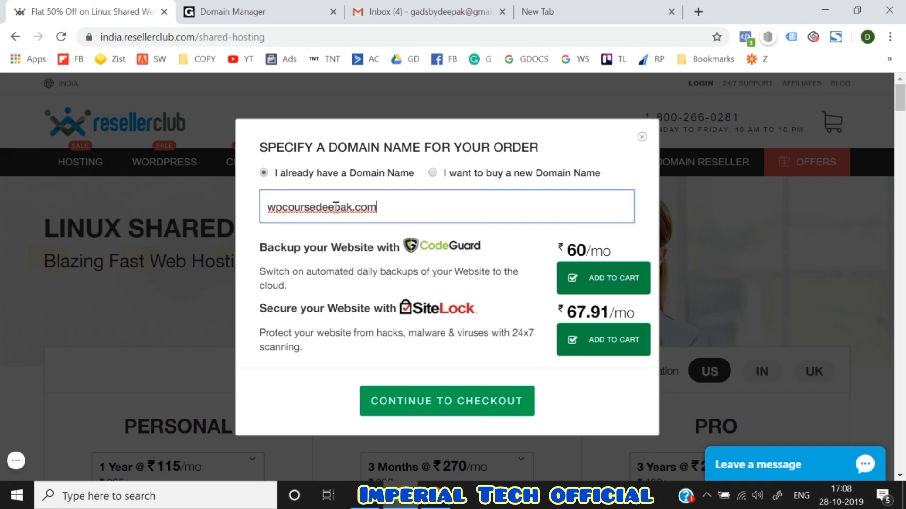
pyautogui.click(298, 239)
# - Drop the CodeGuard and SiteLock add-ons and continue to checkout
pyautogui.click(571, 279)
pyautogui.click(572, 340)
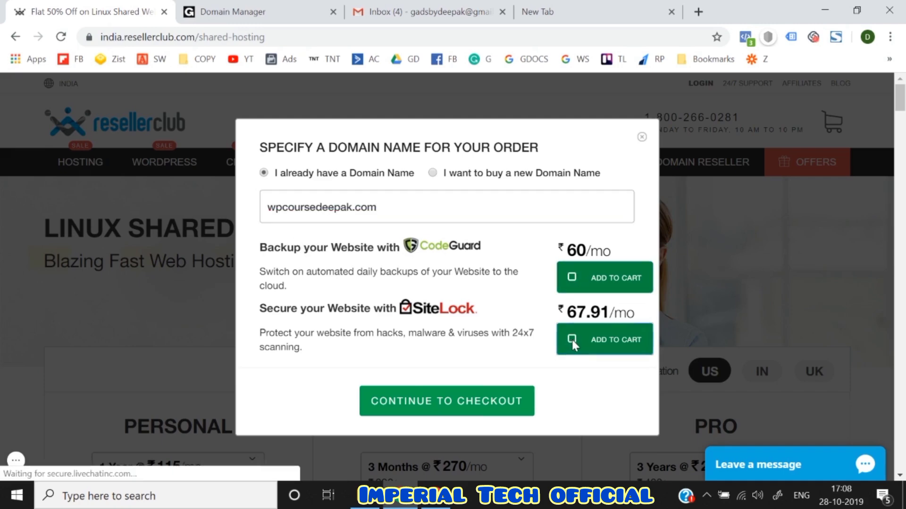
pyautogui.click(437, 402)
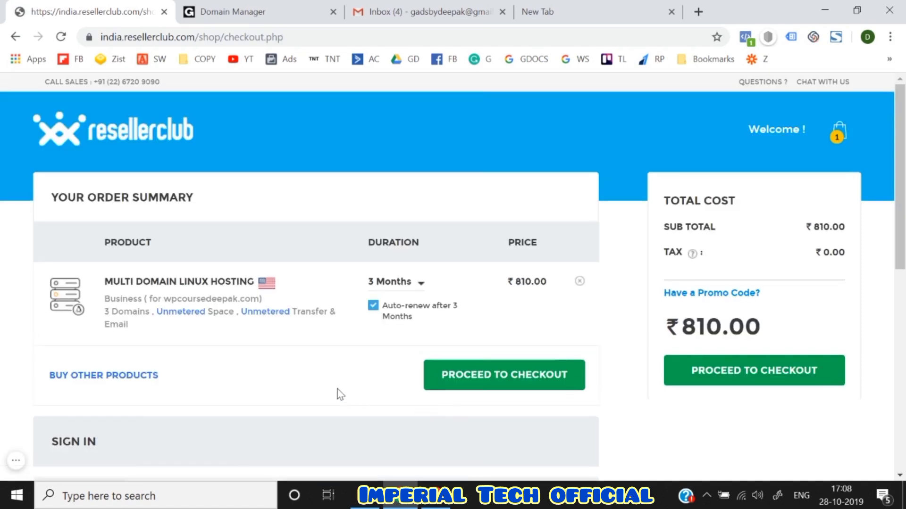
# - Keep the 3 Months duration and turn off auto-renew
pyautogui.click(404, 291)
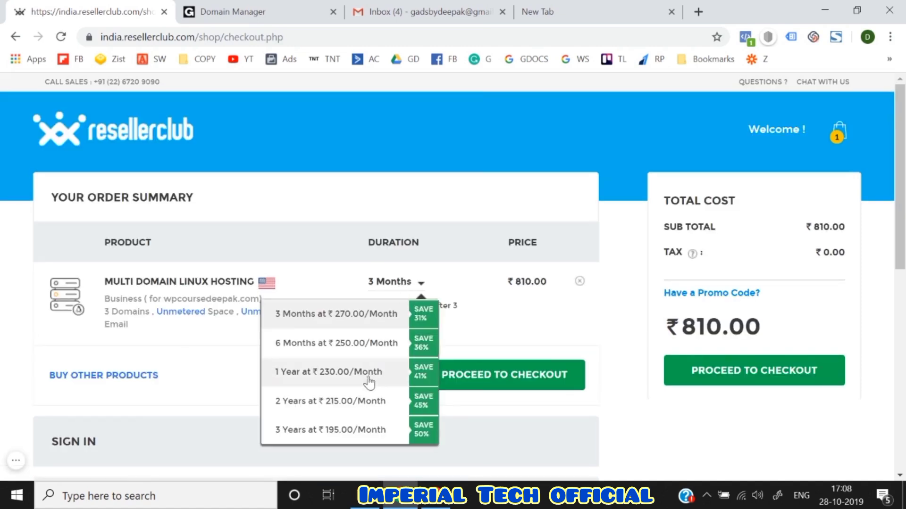
pyautogui.scroll(-1, 368, 386)
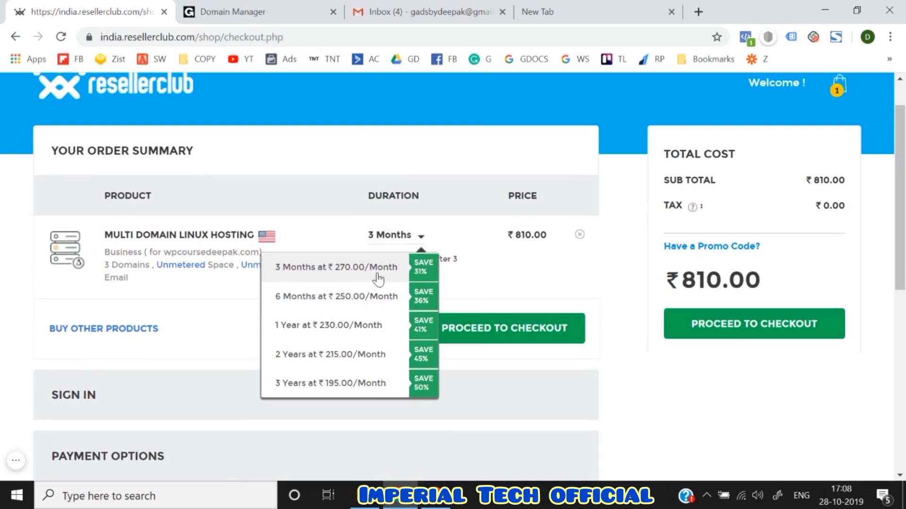
pyautogui.click(378, 272)
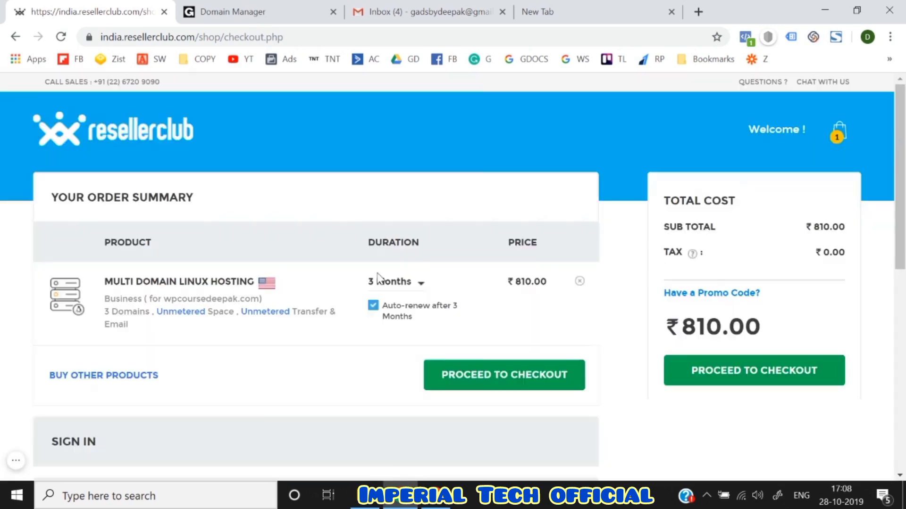
pyautogui.click(373, 306)
pyautogui.scroll(-3, 338, 355)
pyautogui.scroll(2, 337, 355)
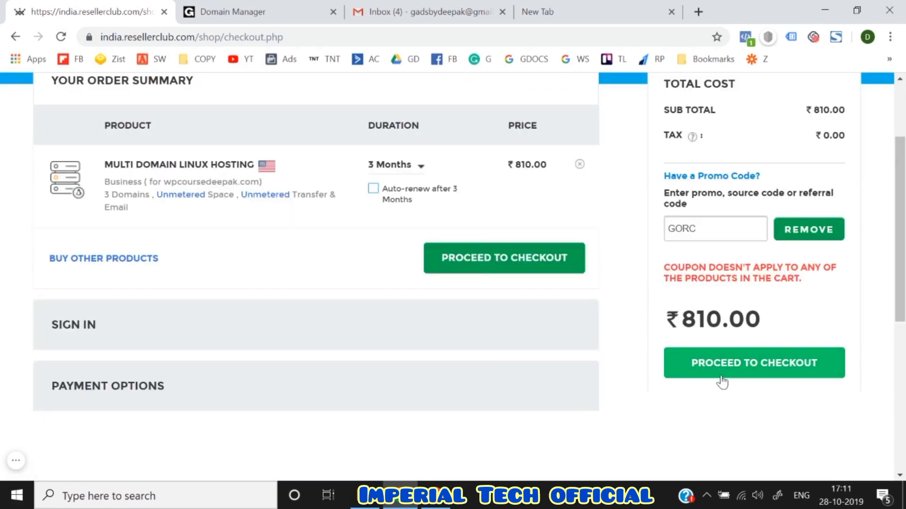
# - Proceed to checkout and choose to create a new account
pyautogui.click(722, 380)
pyautogui.scroll(2, 476, 341)
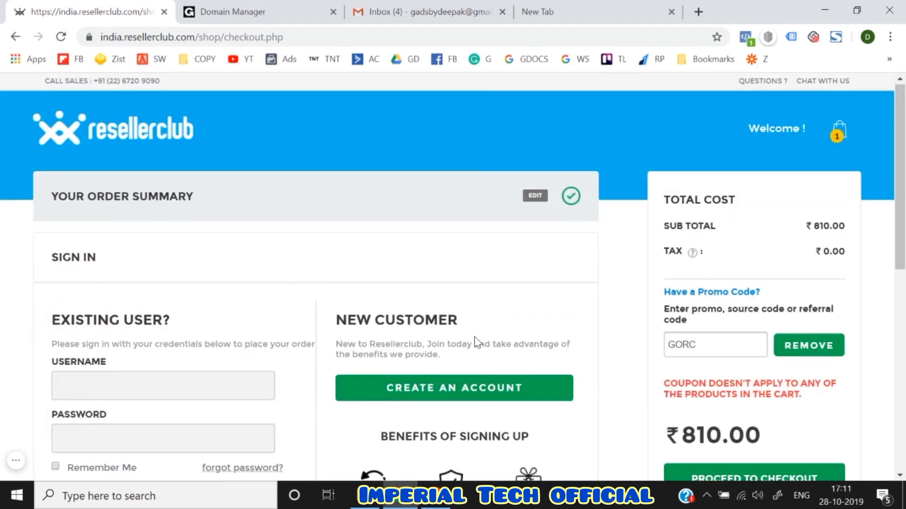
pyautogui.scroll(-2, 475, 339)
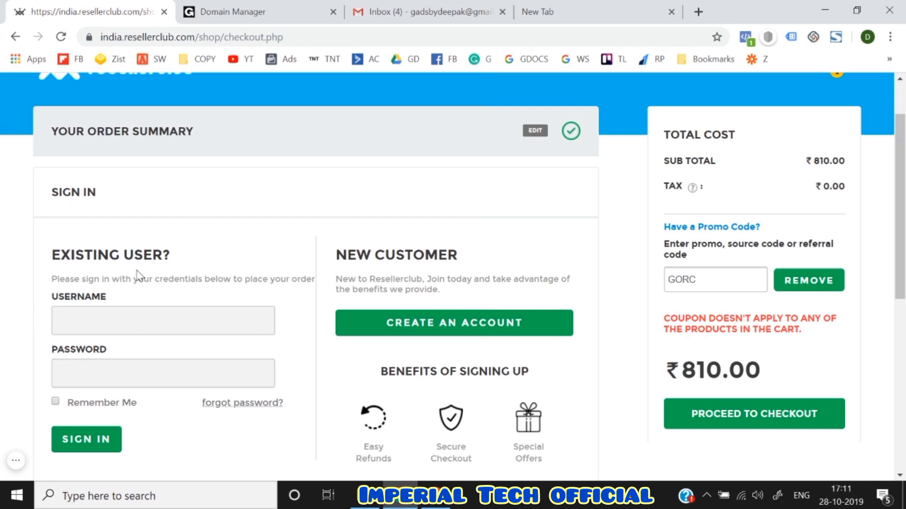
pyautogui.scroll(-1, 354, 264)
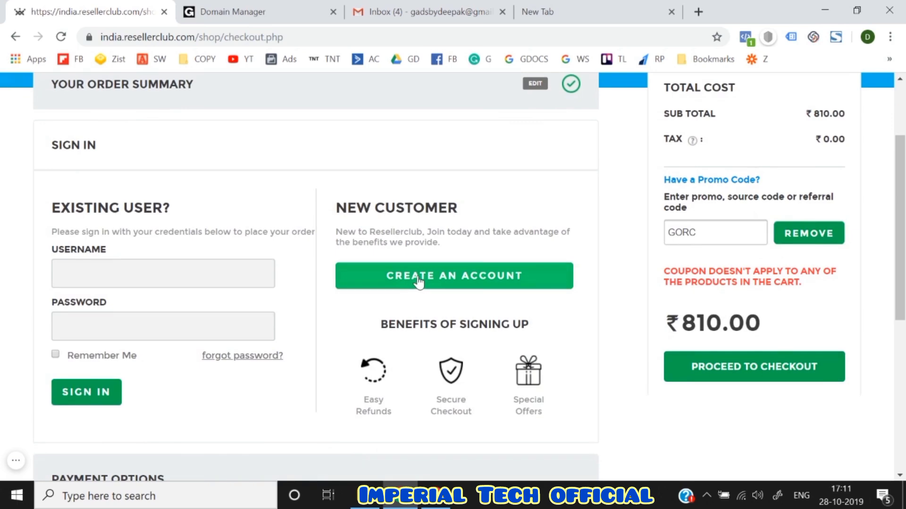
pyautogui.click(419, 278)
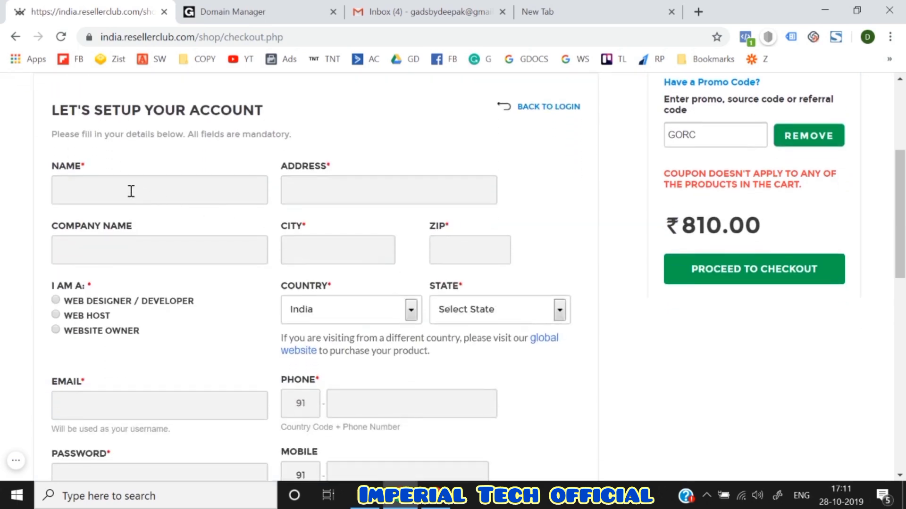
# - Enter the account holder's name and street address
pyautogui.click(115, 185)
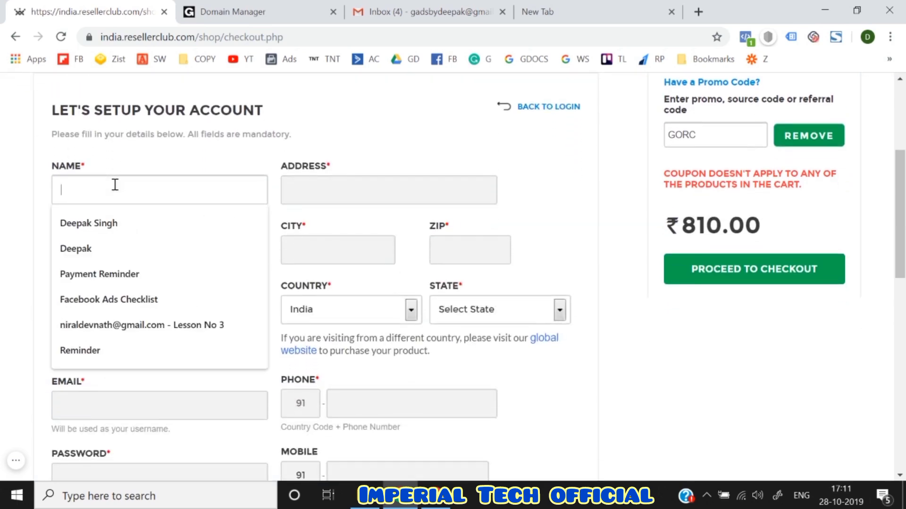
pyautogui.click(2, 219)
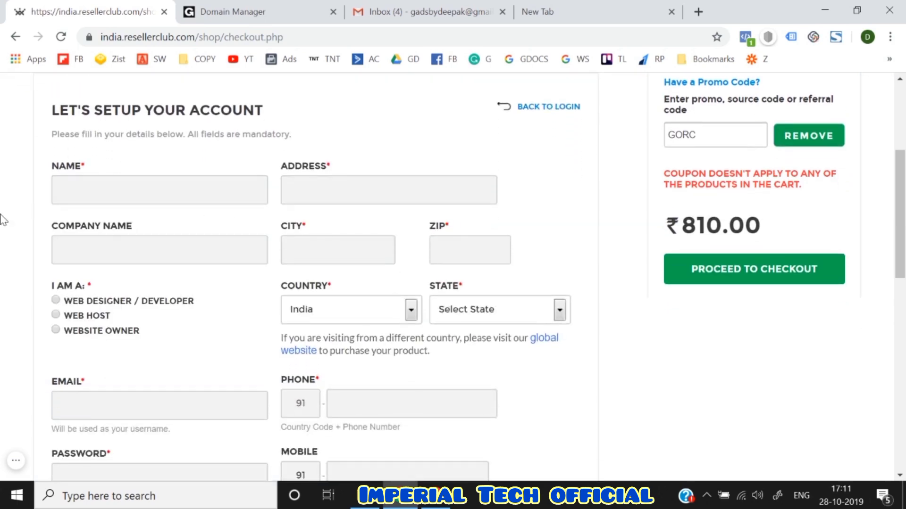
pyautogui.click(106, 195)
pyautogui.press('Tab')
pyautogui.click(297, 188)
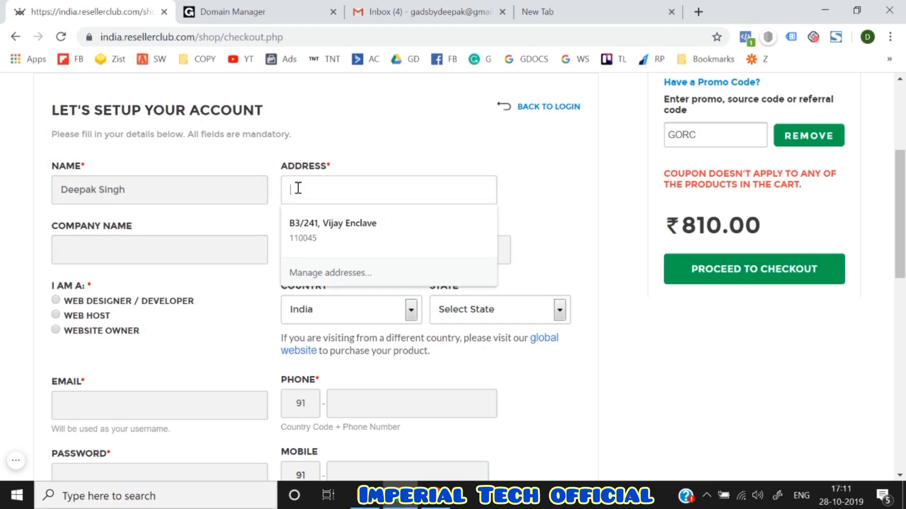
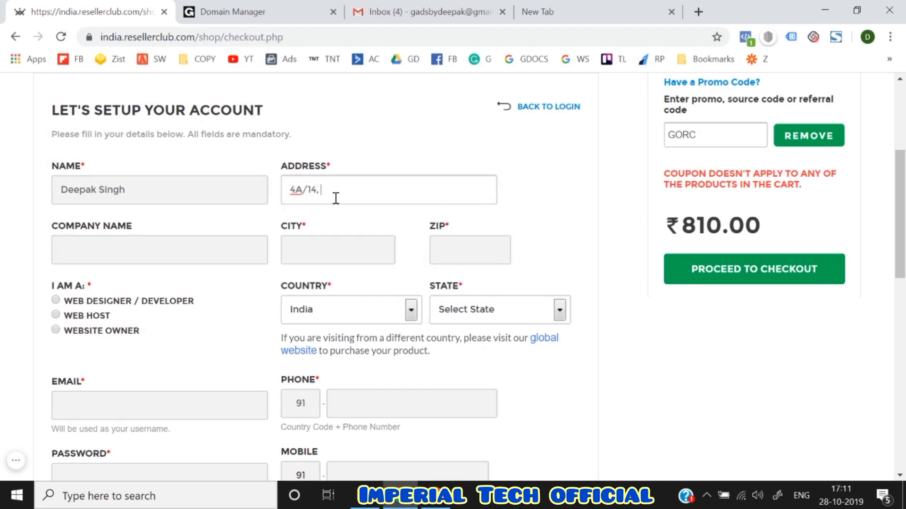
# - Fill in company Think N Thrive, city Delhi and the ZIP code
pyautogui.click(132, 260)
pyautogui.write('Think N Thrive')
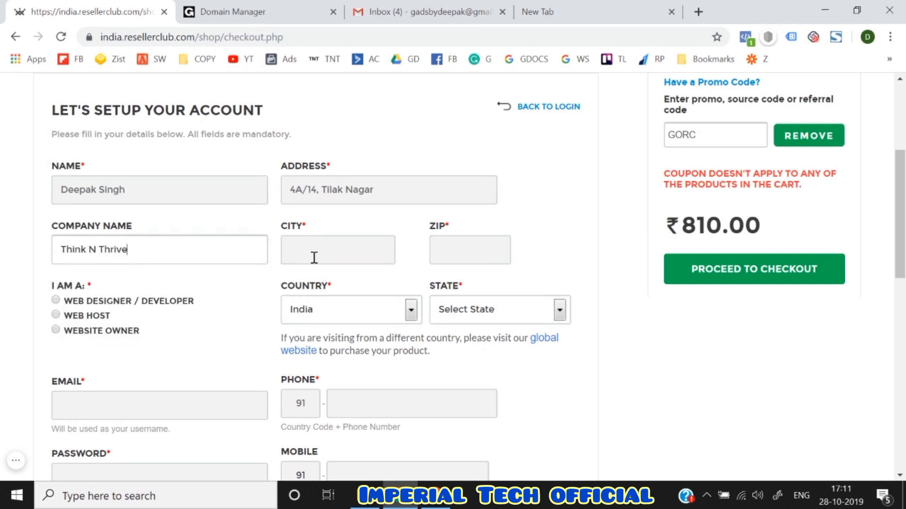
pyautogui.click(314, 257)
pyautogui.write('Delhi')
pyautogui.press('Tab')
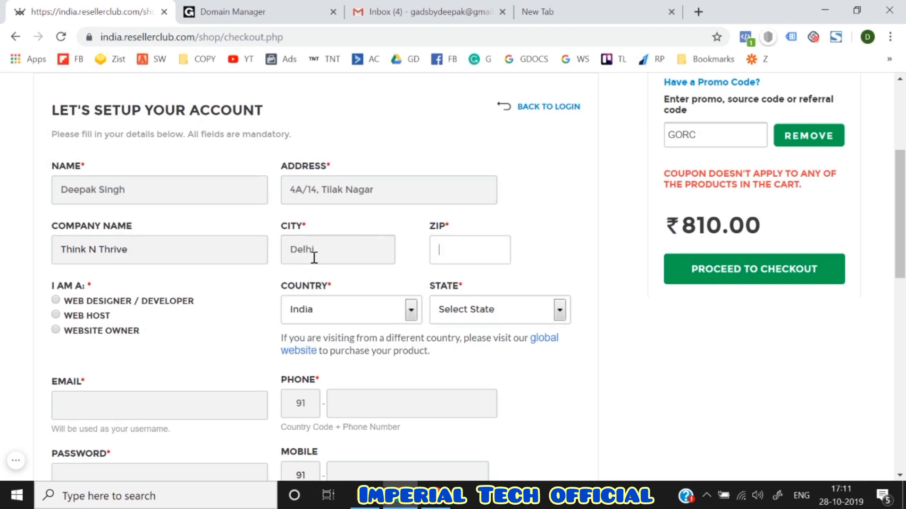
pyautogui.write('110018')
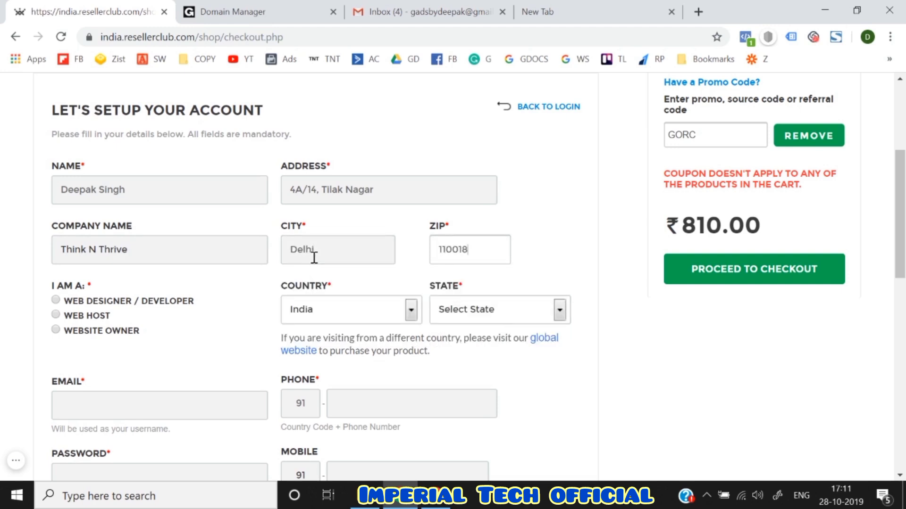
# - Select the Website Owner role and set the state to Delhi
pyautogui.click(72, 332)
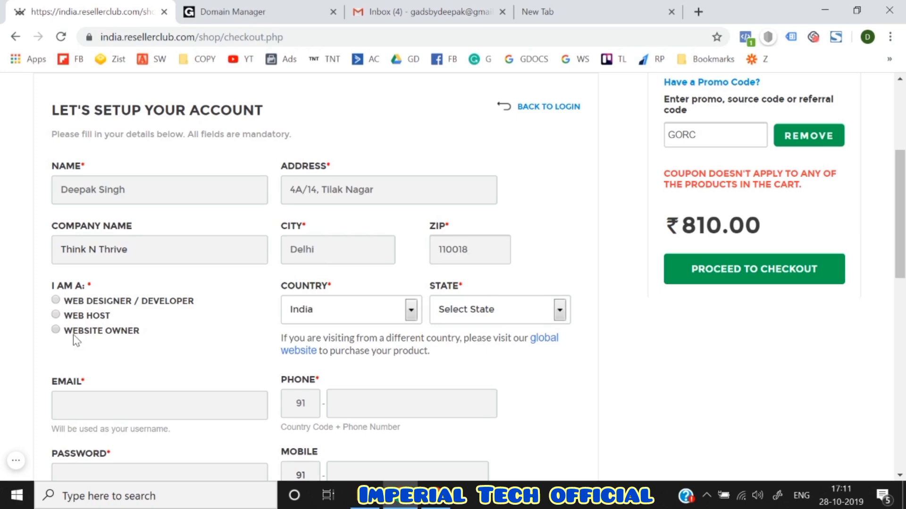
pyautogui.scroll(-1, 343, 315)
pyautogui.click(483, 250)
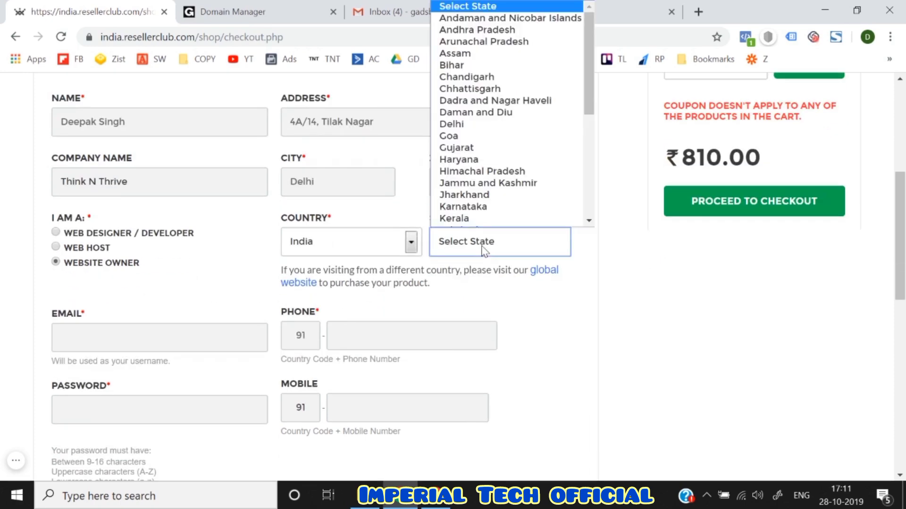
pyautogui.write('delhi')
pyautogui.press('Return')
pyautogui.scroll(-2, 484, 250)
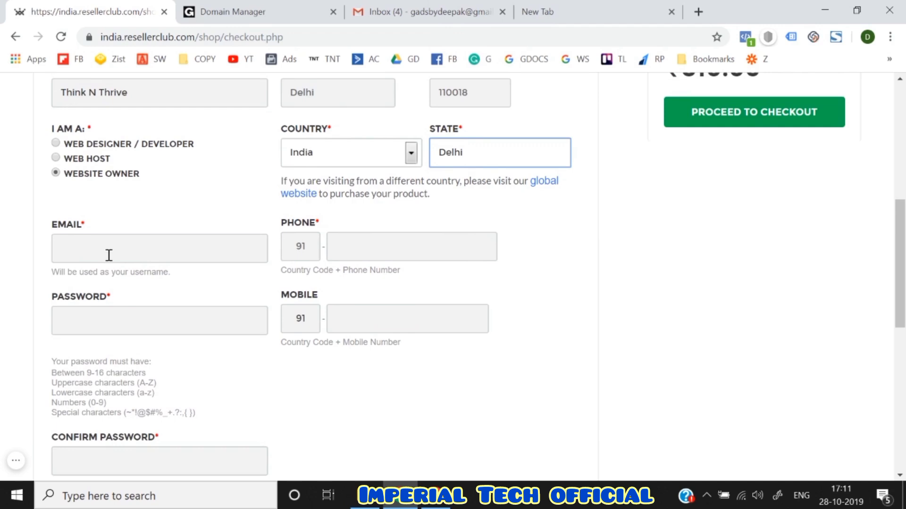
# - Open GoDaddy's verification email in Gmail and follow its Verify Email Now link
pyautogui.click(364, 7)
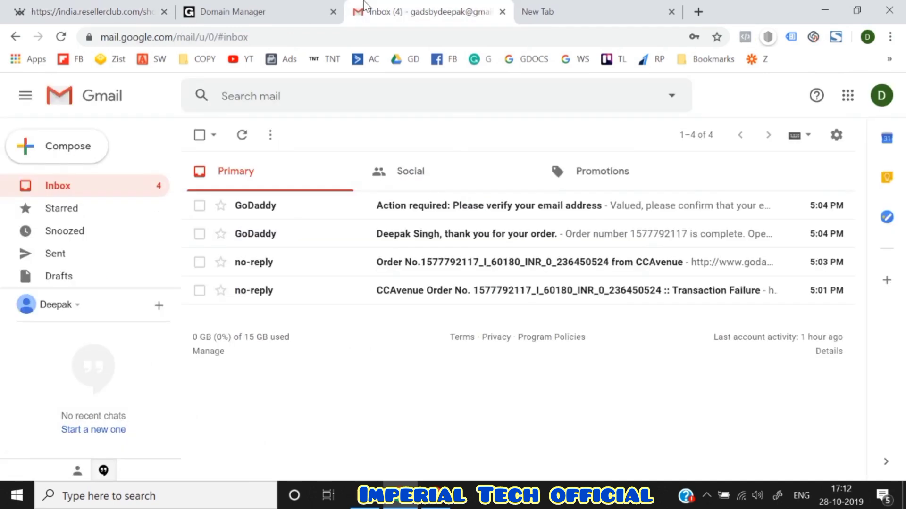
pyautogui.click(370, 215)
pyautogui.scroll(-6, 370, 378)
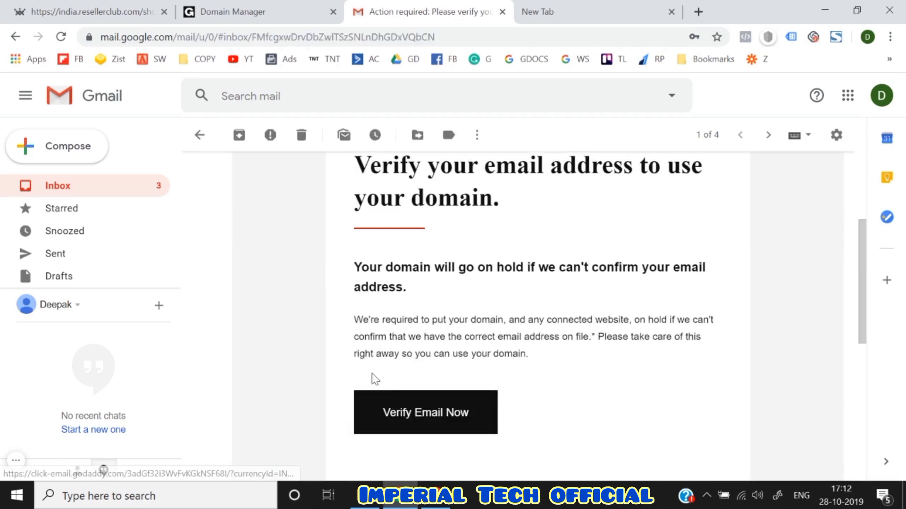
pyautogui.scroll(3, 449, 356)
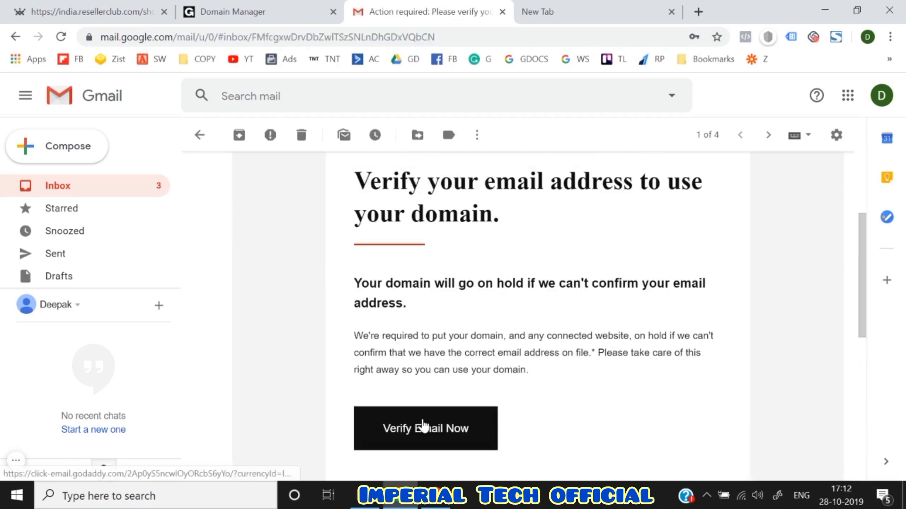
pyautogui.click(425, 428)
# - Copy the recipient e-mail address from the verification email's details
pyautogui.click(386, 7)
pyautogui.scroll(3, 358, 254)
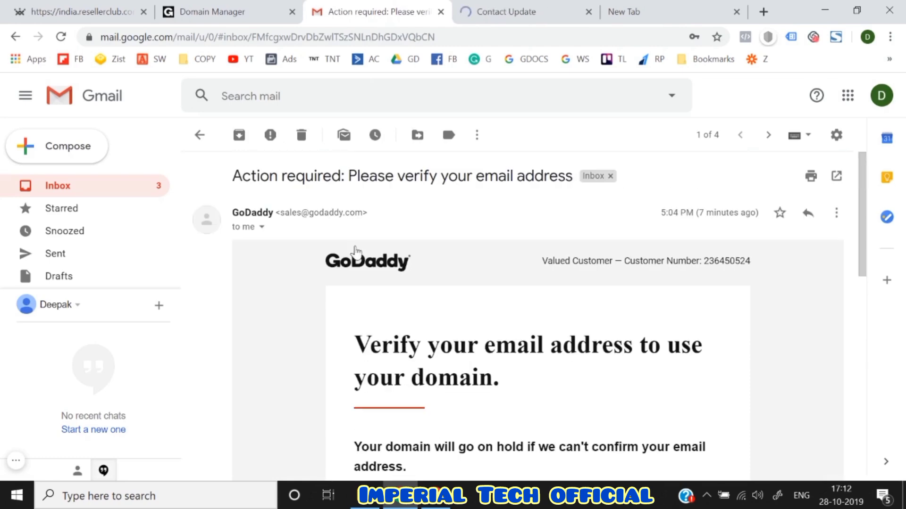
pyautogui.click(261, 227)
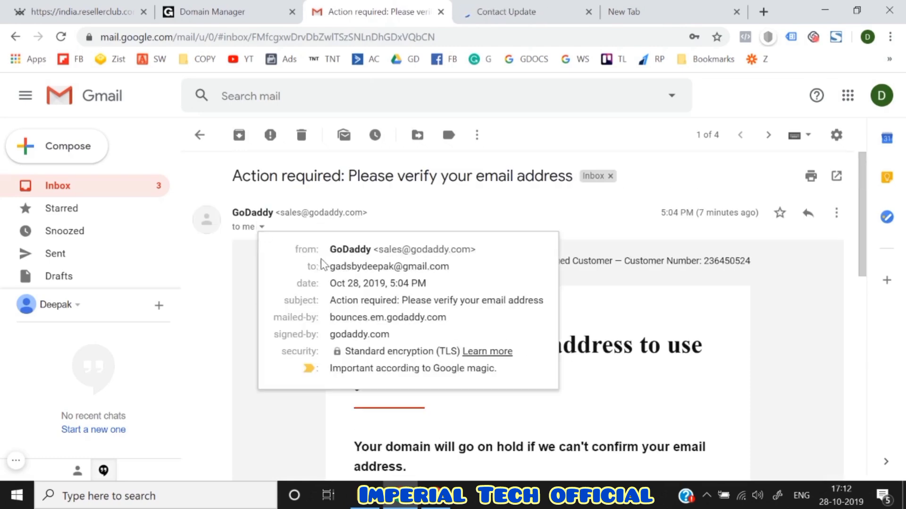
pyautogui.moveTo(332, 270); pyautogui.dragTo(460, 266)
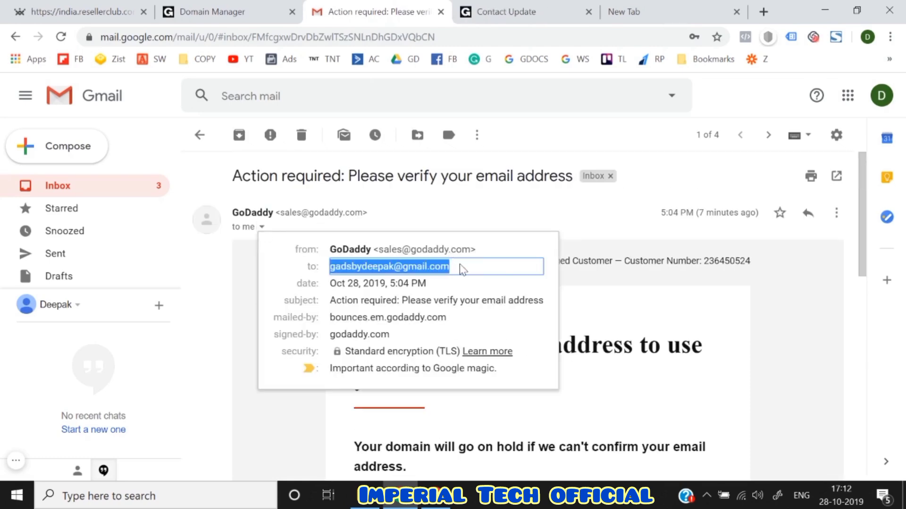
pyautogui.hotkey('ctrl', 'c')
pyautogui.click(134, 9)
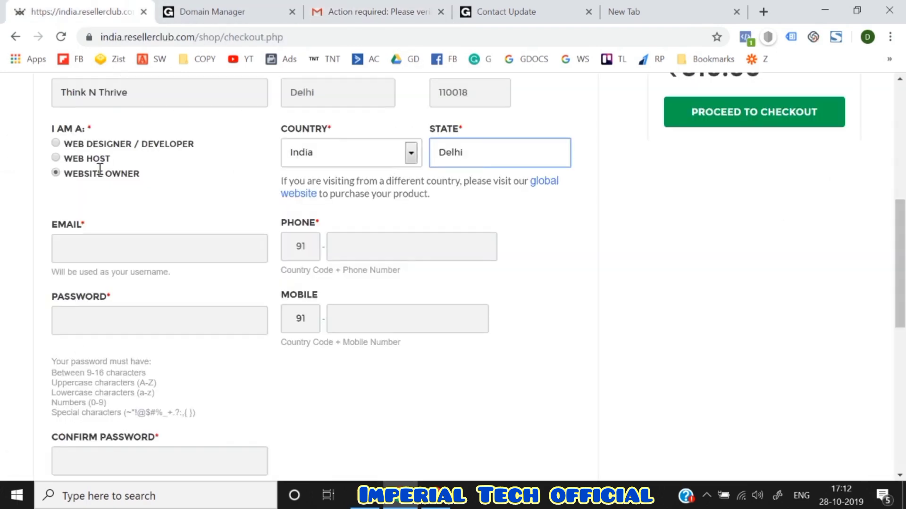
# - Create the ResellerClub account with the copied e-mail and a chosen password
pyautogui.click(88, 257)
pyautogui.hotkey('ctrl', 'v')
pyautogui.click(380, 240)
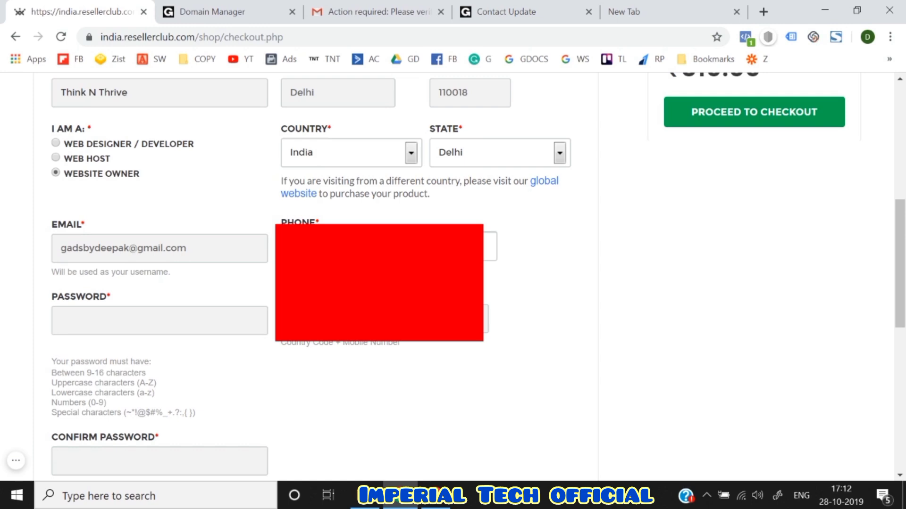
pyautogui.click(214, 319)
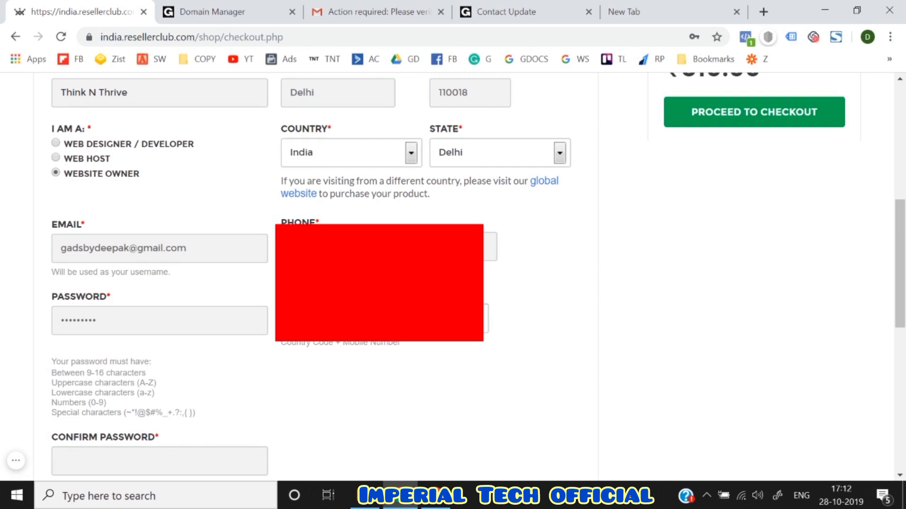
pyautogui.scroll(-3, 157, 340)
pyautogui.click(125, 340)
pyautogui.write('a')
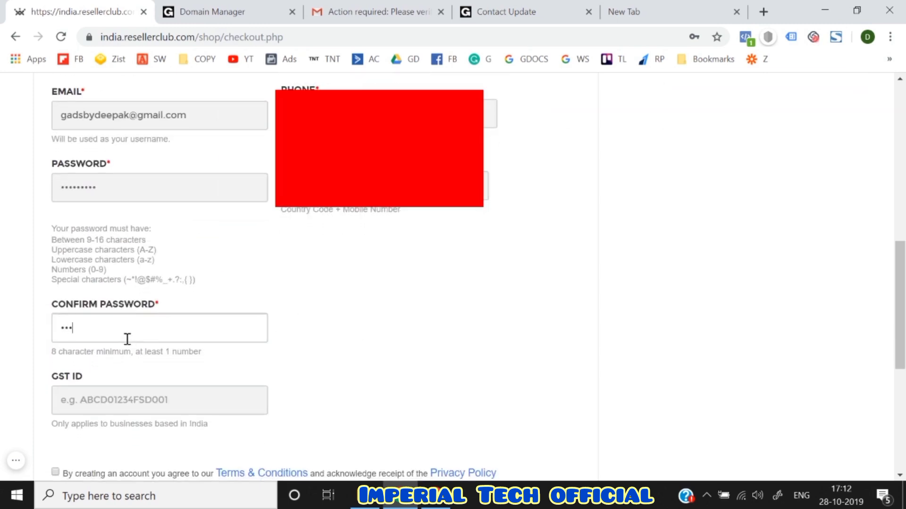
pyautogui.write('bcdefghi')
pyautogui.scroll(-3, 125, 339)
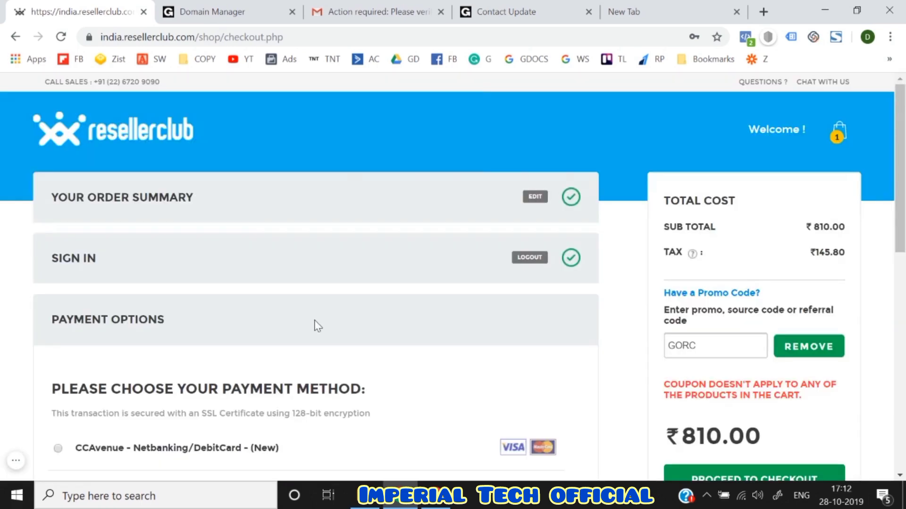
pyautogui.scroll(-3, 316, 325)
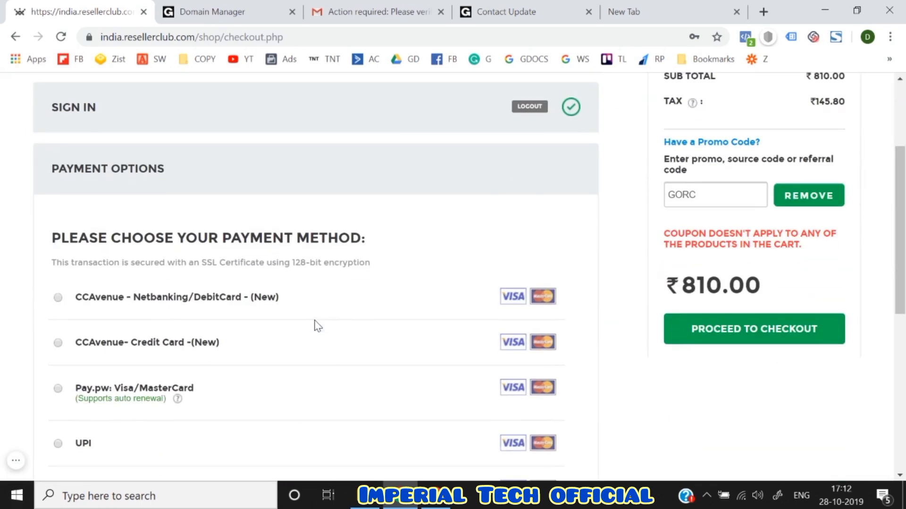
# - Choose UPI as the payment method and proceed to pay online via CCAvenue
pyautogui.scroll(-2, 316, 326)
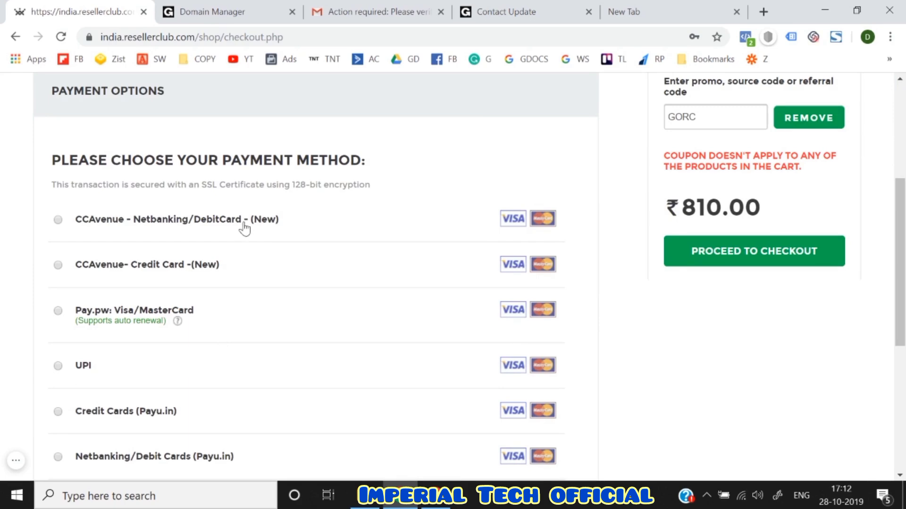
pyautogui.scroll(-2, 193, 371)
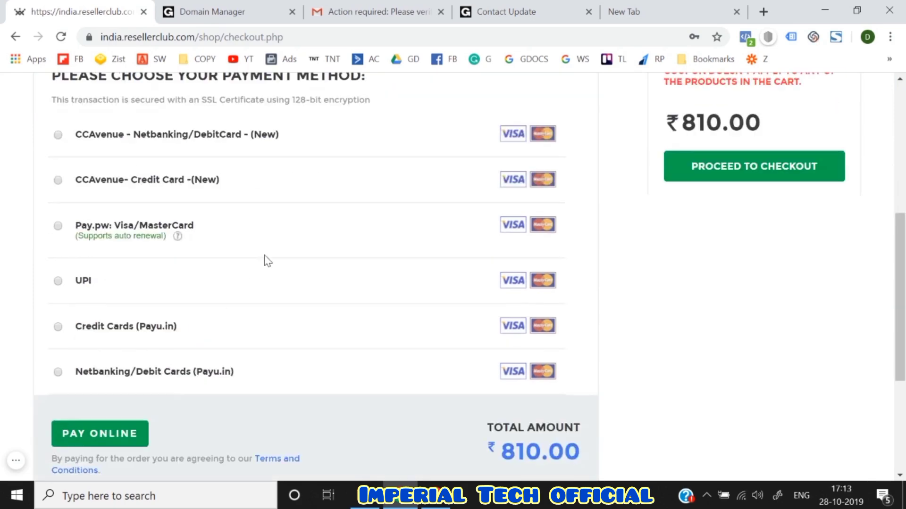
pyautogui.scroll(2, 267, 261)
pyautogui.scroll(2, 191, 316)
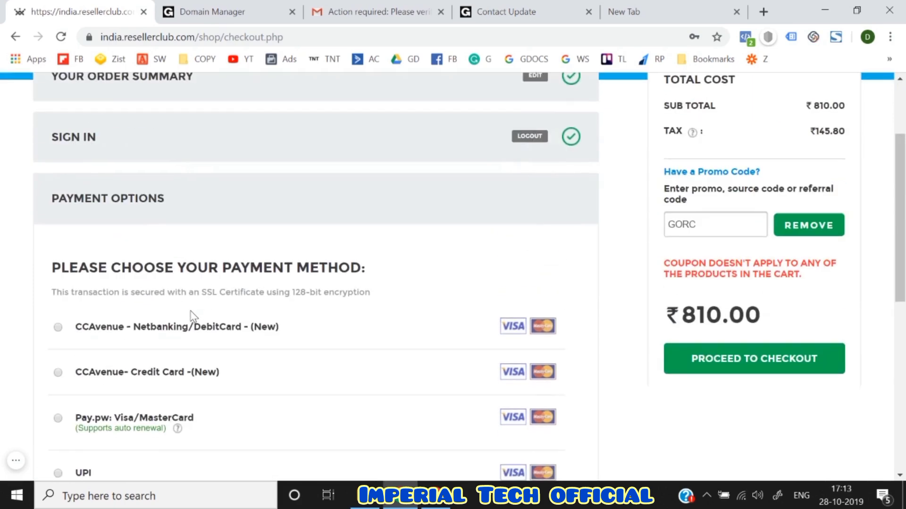
pyautogui.scroll(-3, 191, 317)
pyautogui.click(81, 328)
pyautogui.scroll(-2, 84, 349)
pyautogui.click(90, 389)
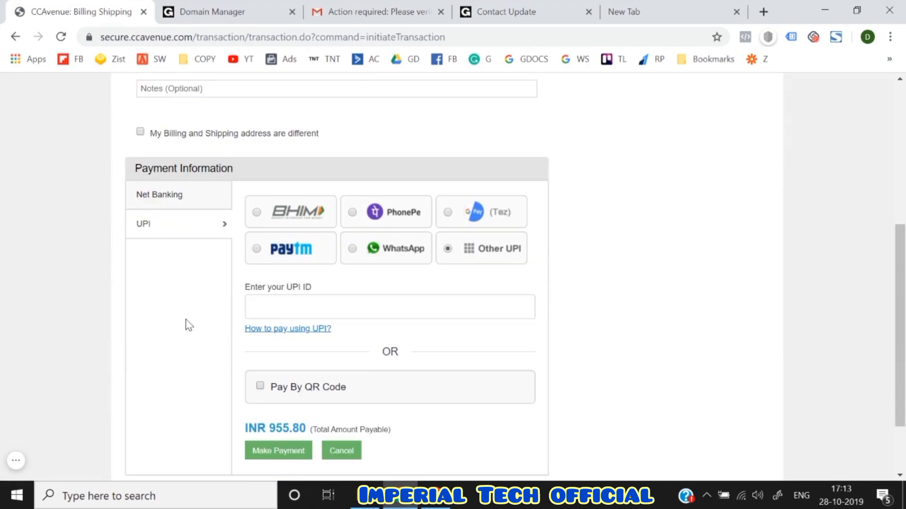
# - Pay the INR 955.80 order with Paytm UPI using your UPI ID, then continue to order management
pyautogui.click(257, 249)
pyautogui.scroll(-2, 309, 245)
pyautogui.click(314, 245)
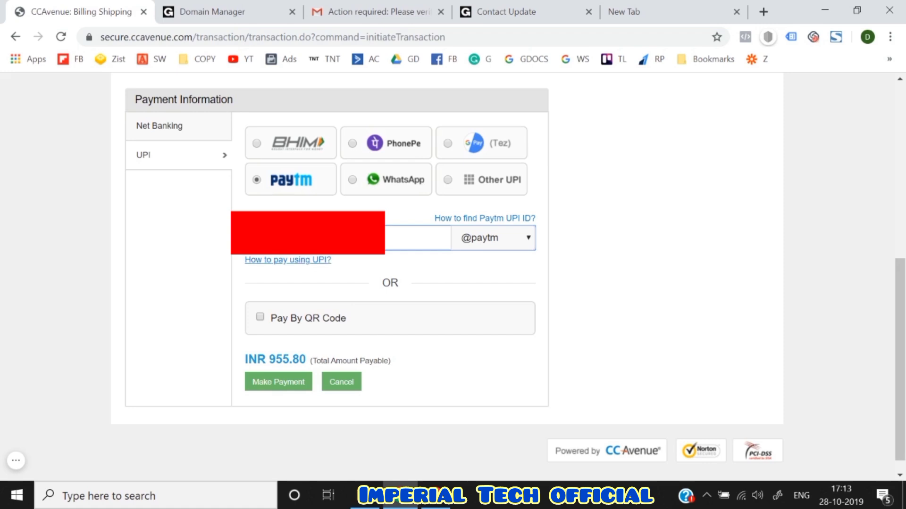
pyautogui.click(270, 385)
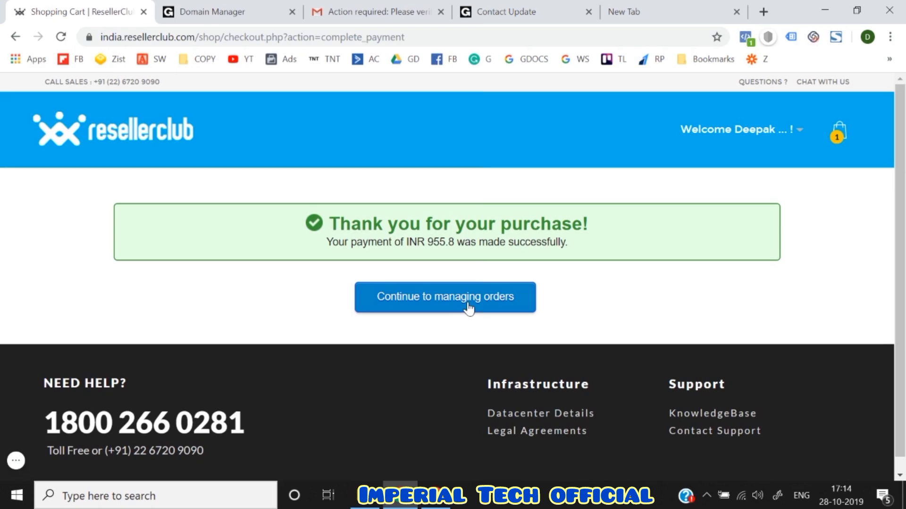
pyautogui.click(439, 304)
# - Review ResellerClub's INR 955.80 receipt email in the Gmail inbox
pyautogui.click(393, 9)
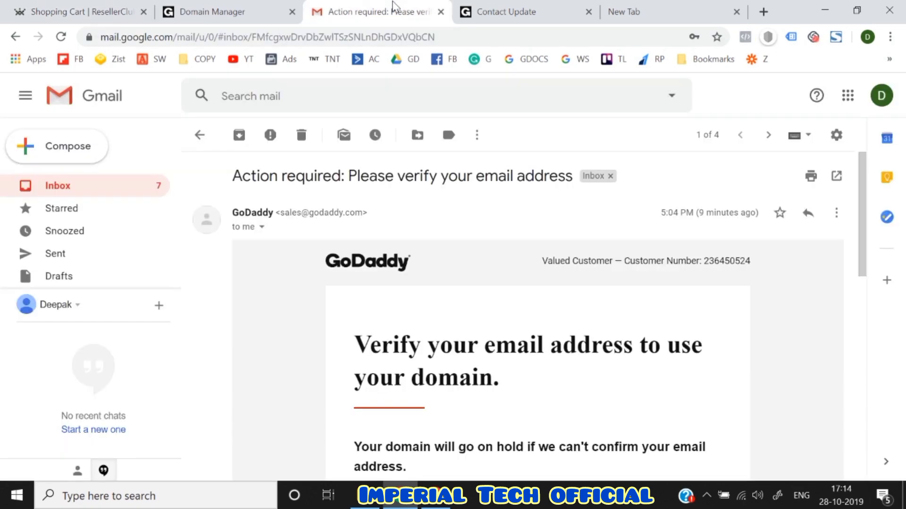
pyautogui.click(201, 138)
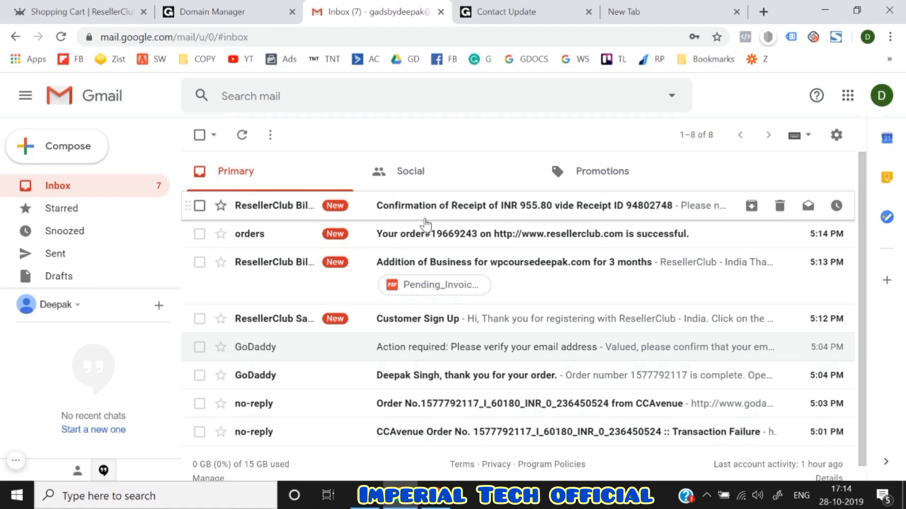
pyautogui.click(424, 210)
pyautogui.scroll(-5, 298, 380)
pyautogui.scroll(-4, 299, 379)
pyautogui.scroll(10, 299, 380)
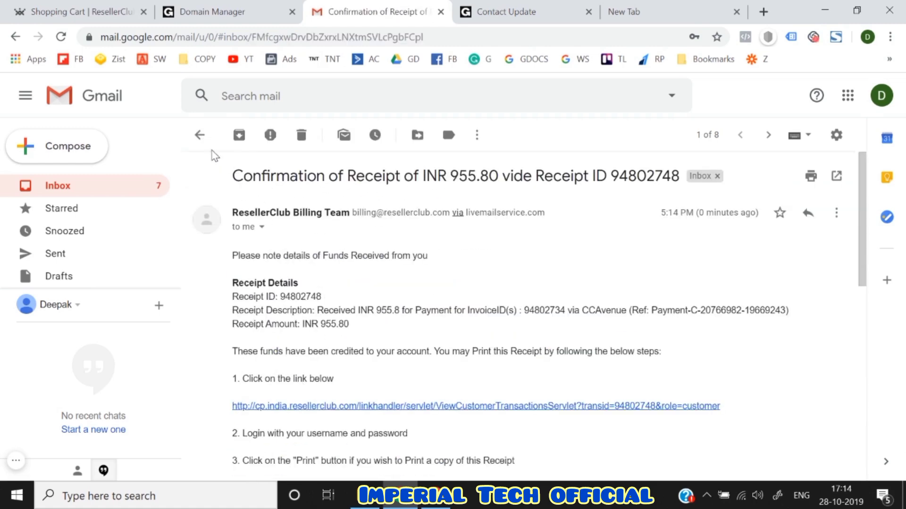
pyautogui.click(200, 136)
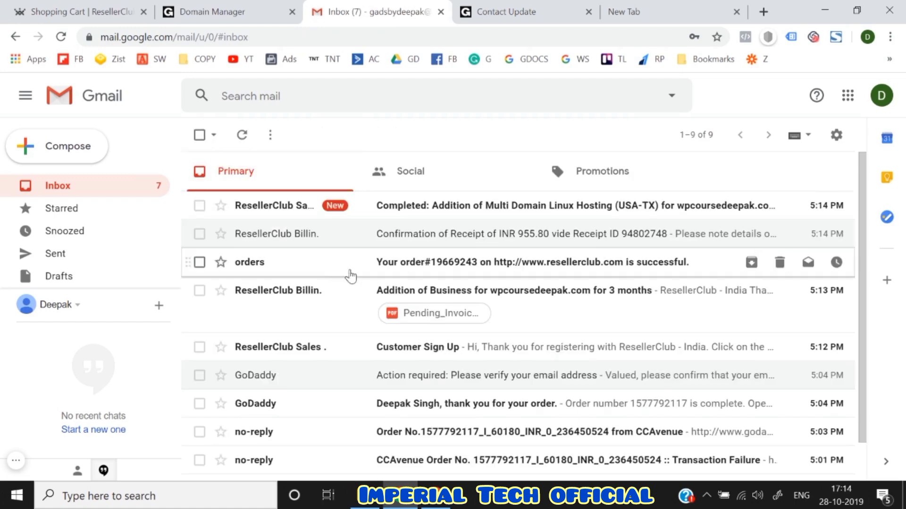
# - Open and read the hosting completion email
pyautogui.click(433, 206)
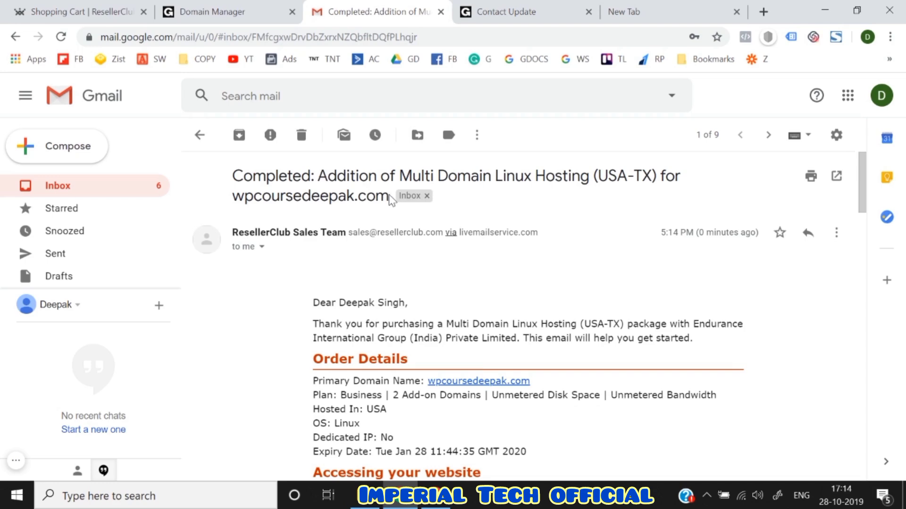
pyautogui.moveTo(389, 195); pyautogui.dragTo(333, 195)
pyautogui.click(238, 176)
pyautogui.click(302, 351)
pyautogui.scroll(-5, 302, 352)
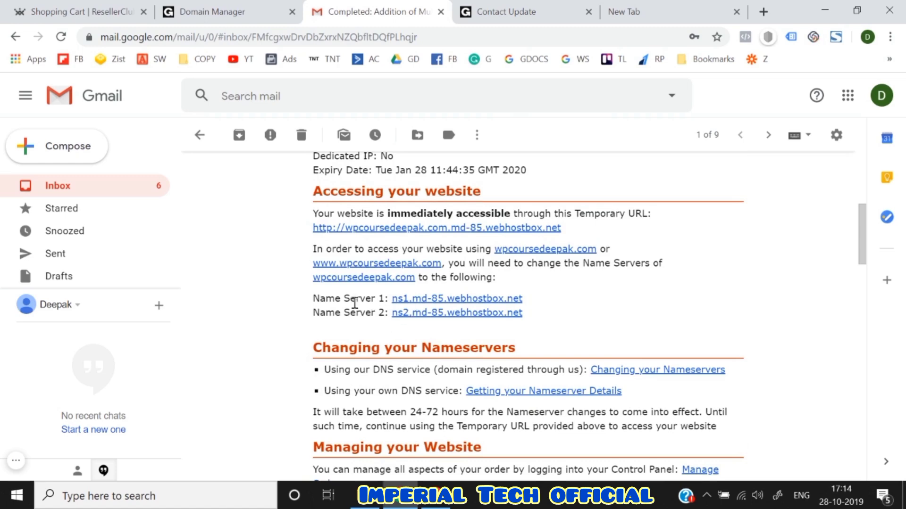
pyautogui.scroll(5, 360, 303)
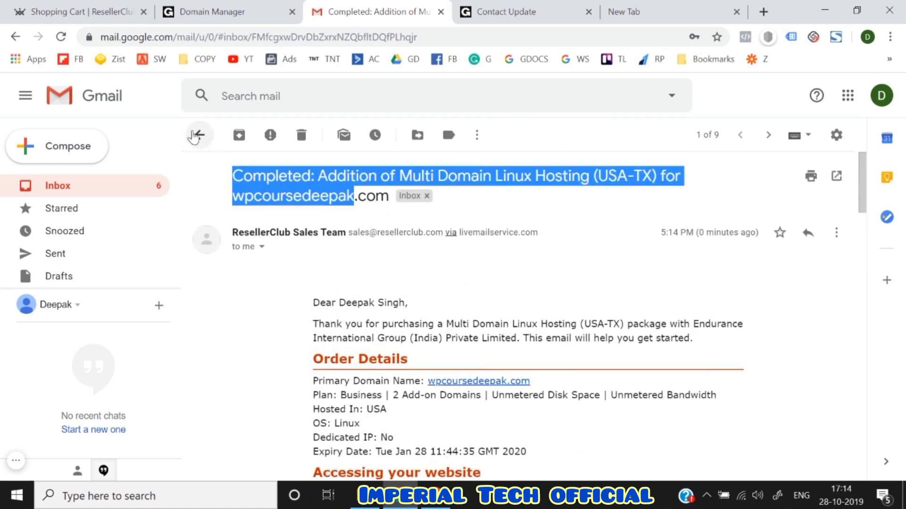
pyautogui.click(195, 135)
# - Star the 'Completed: Addition of…' email and read its ns1/ns2.md-85.webhostbox.net nameservers
pyautogui.click(220, 206)
pyautogui.click(298, 215)
pyautogui.moveTo(389, 176); pyautogui.dragTo(234, 176)
pyautogui.scroll(-2, 292, 299)
pyautogui.scroll(-3, 292, 300)
pyautogui.scroll(1, 340, 300)
pyautogui.scroll(-5, 341, 301)
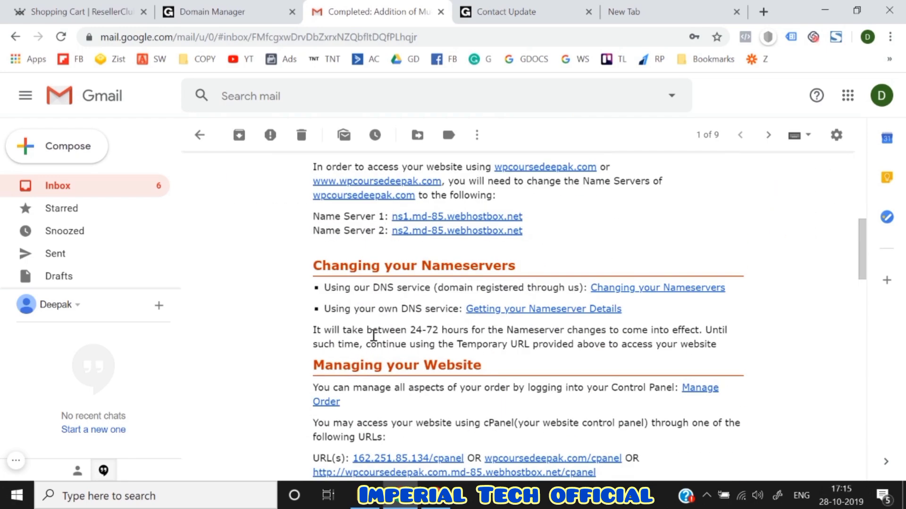
pyautogui.scroll(-7, 373, 336)
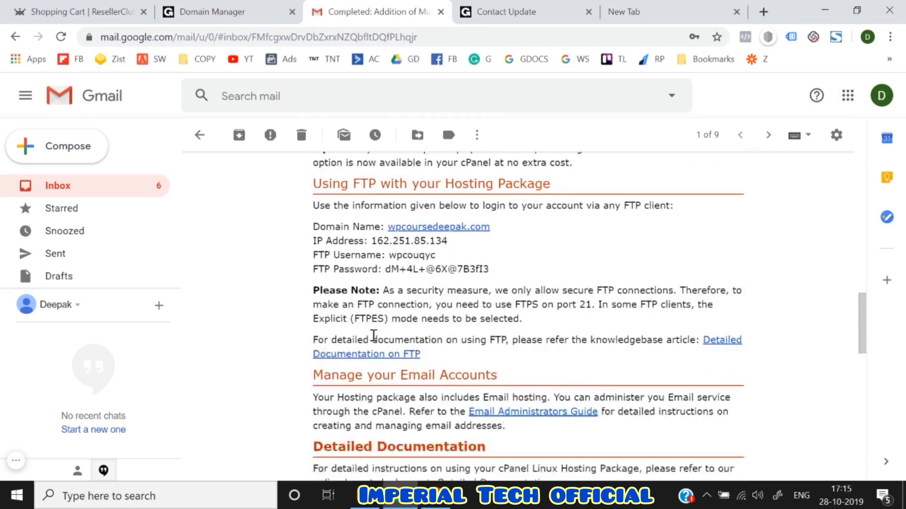
pyautogui.scroll(-11, 373, 336)
pyautogui.scroll(20, 374, 337)
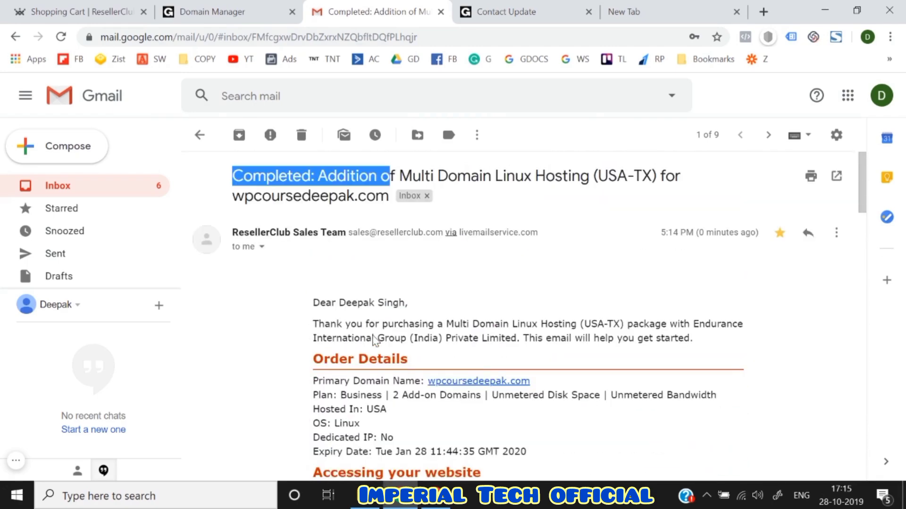
# - Reopen the wpcoursedeepak.com Multi Domain Linux Hosting completion email
pyautogui.click(200, 135)
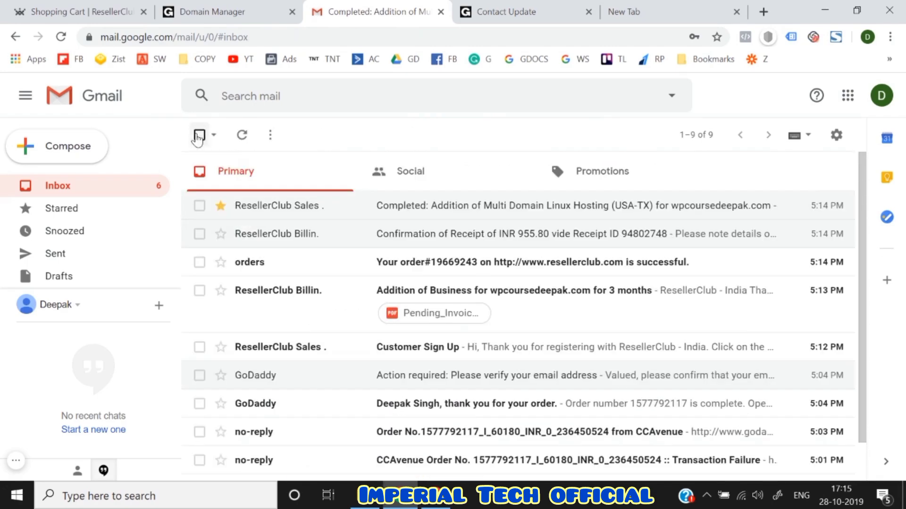
pyautogui.click(294, 208)
pyautogui.scroll(-12, 280, 364)
pyautogui.scroll(3, 282, 363)
pyautogui.scroll(9, 282, 363)
pyautogui.click(199, 135)
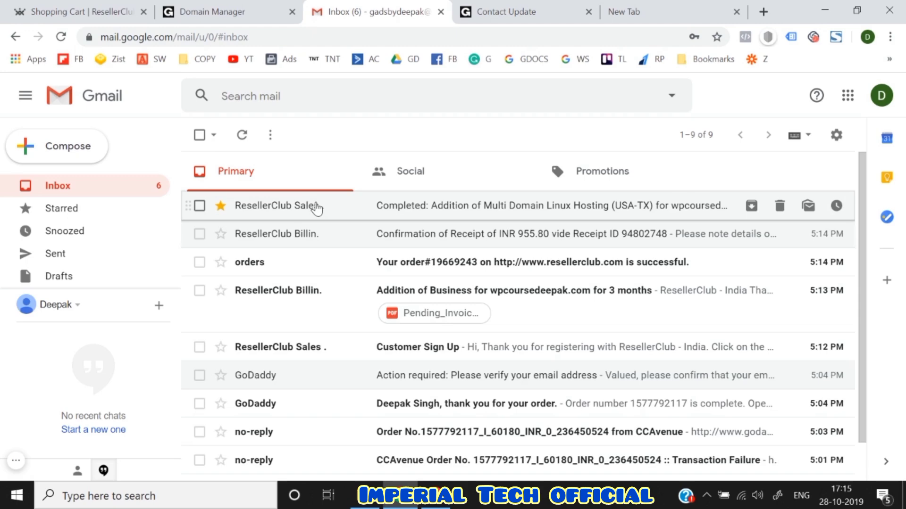
pyautogui.click(213, 6)
pyautogui.click(373, 4)
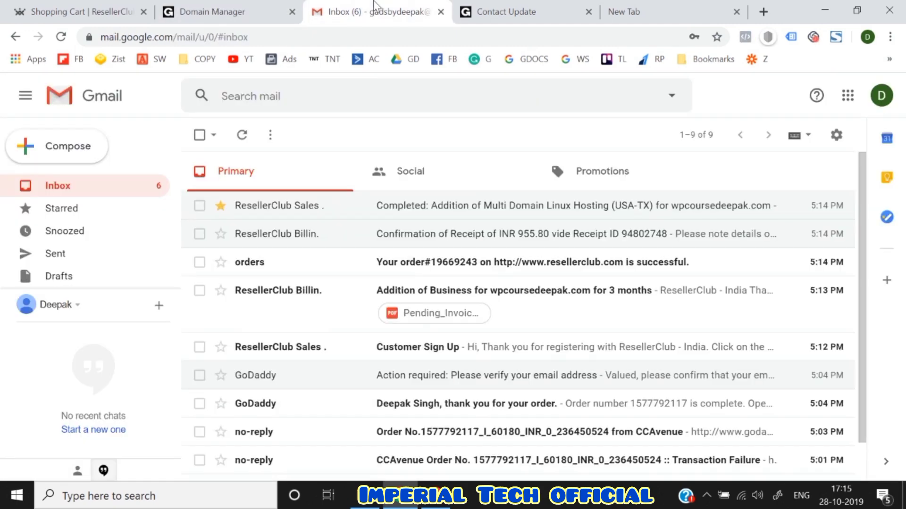
pyautogui.click(489, 206)
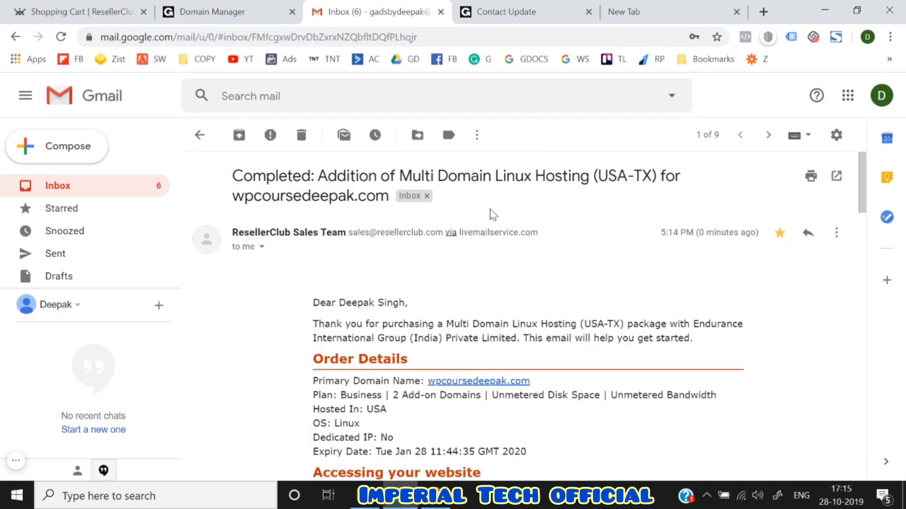
# - Bring up GoDaddy's My Domains page alongside the hosting email
pyautogui.click(216, 10)
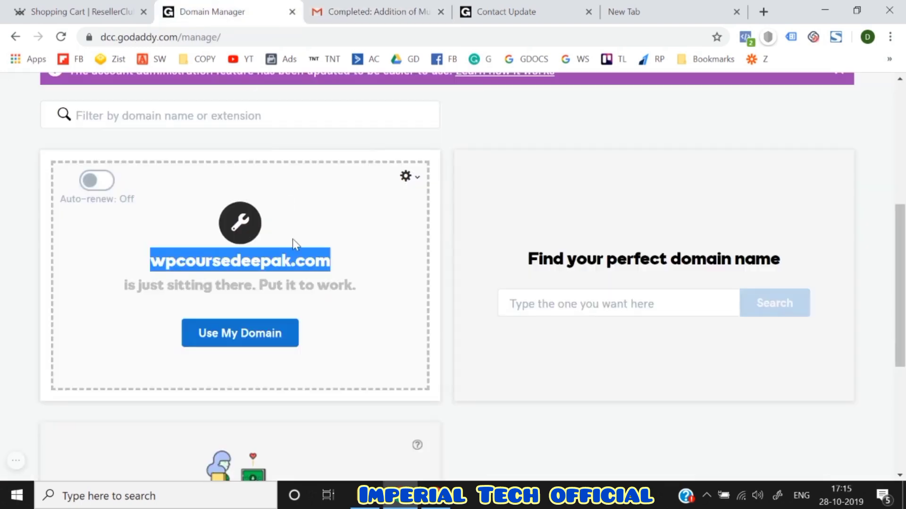
pyautogui.scroll(6, 292, 239)
pyautogui.scroll(-10, 1, 279)
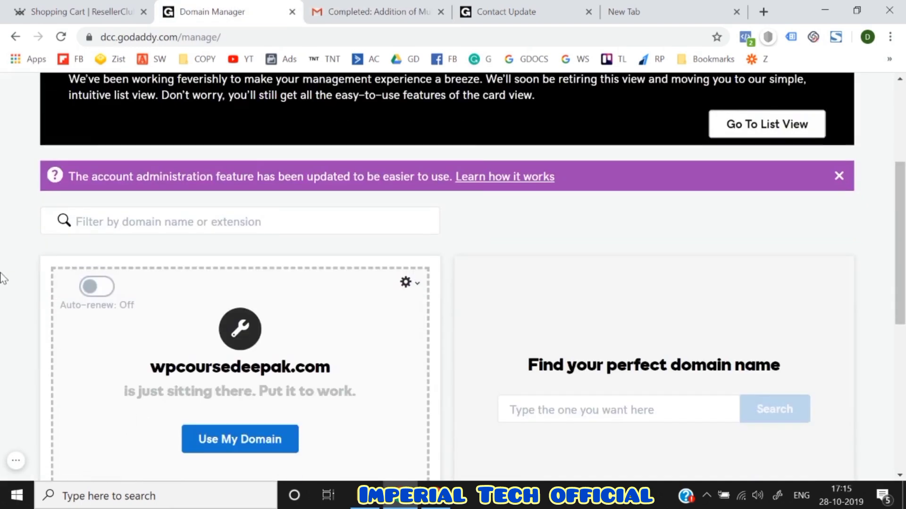
pyautogui.scroll(10, 1, 278)
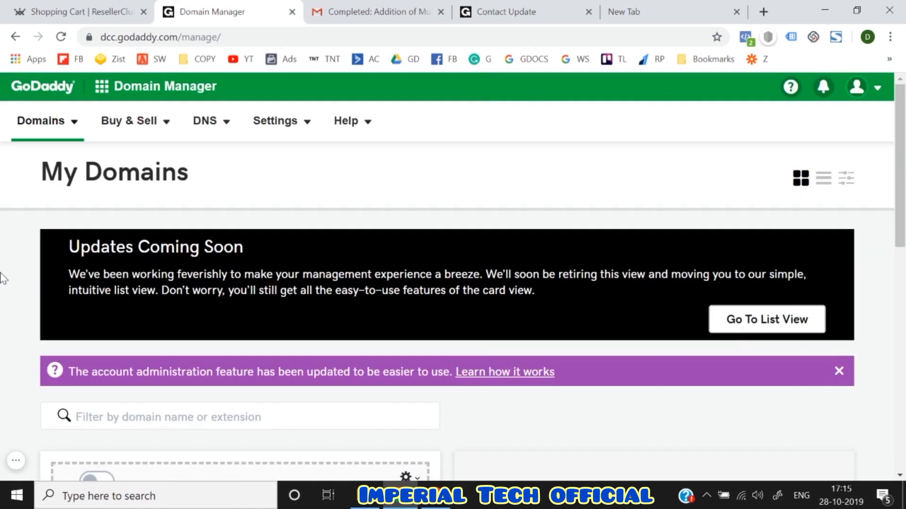
pyautogui.click(366, 6)
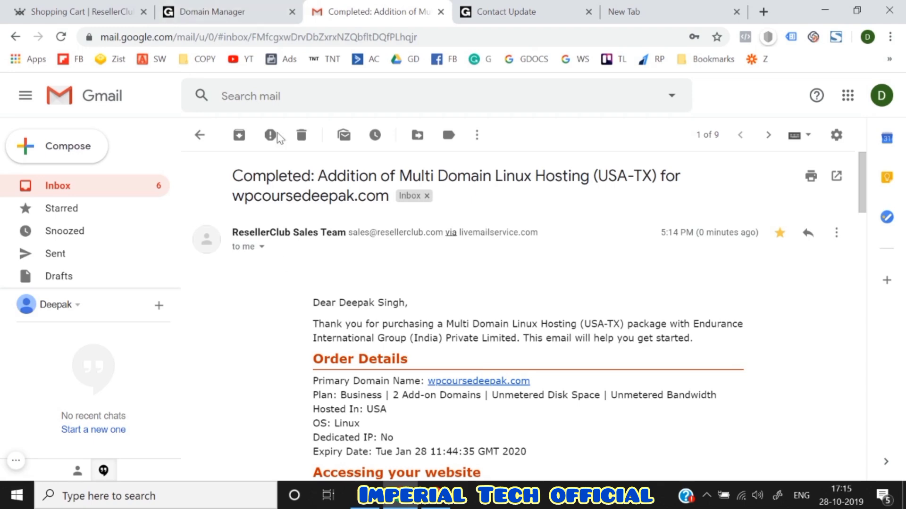
pyautogui.click(215, 9)
pyautogui.scroll(-5, 64, 242)
pyautogui.scroll(5, 63, 242)
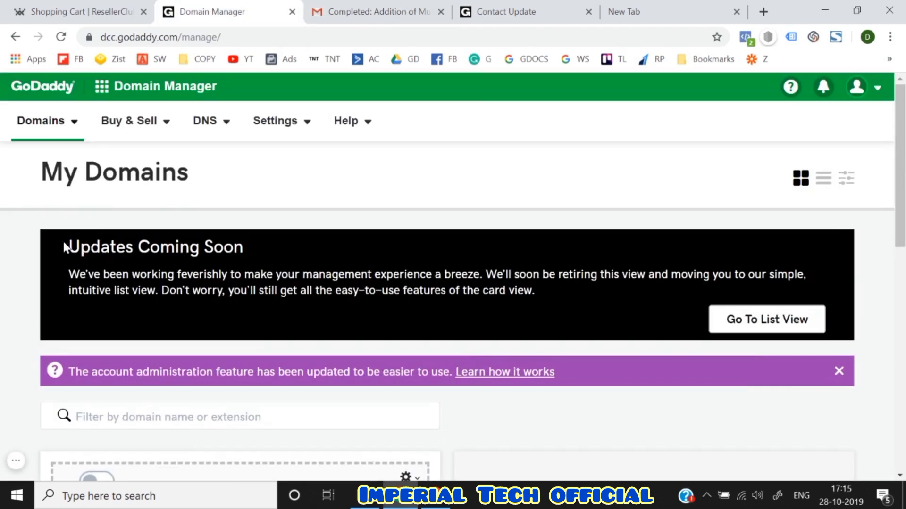
# - Go to All Domains, open wpcoursedeepak.com, and open its DNS management
pyautogui.click(217, 128)
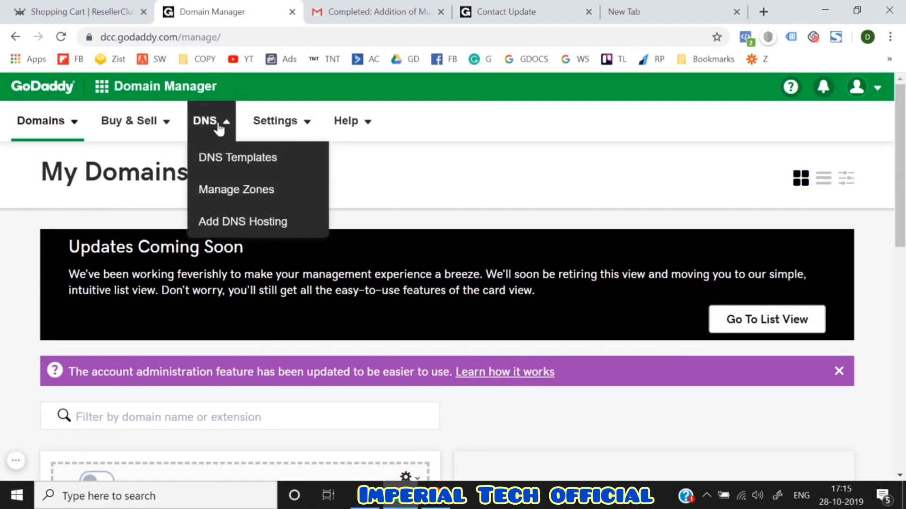
pyautogui.click(69, 135)
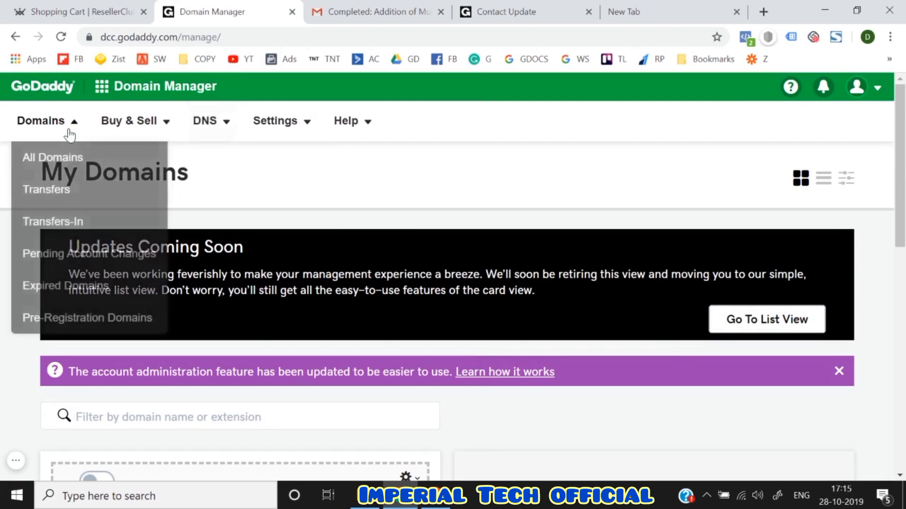
pyautogui.click(67, 166)
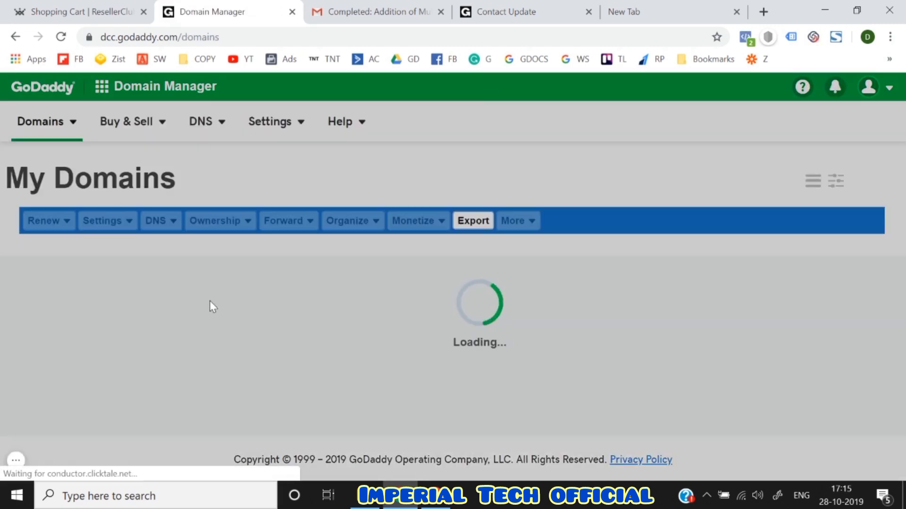
pyautogui.scroll(-1, 211, 304)
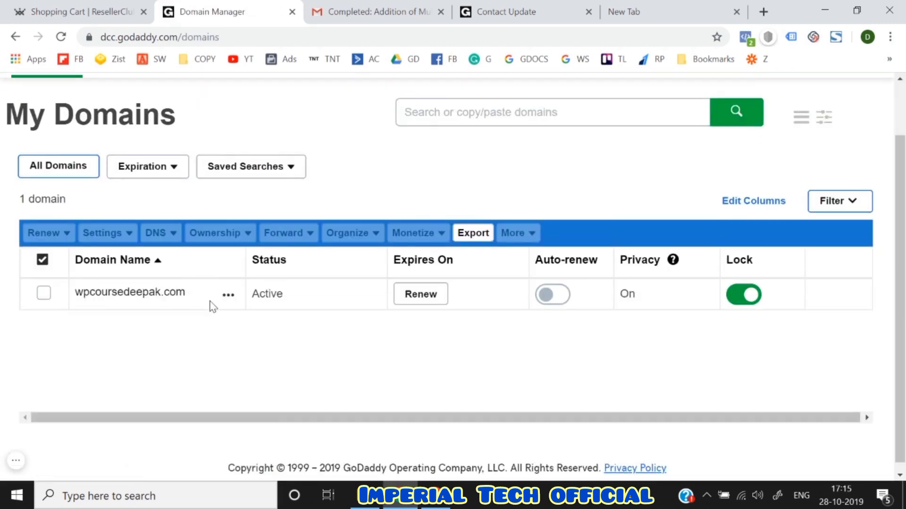
pyautogui.click(149, 298)
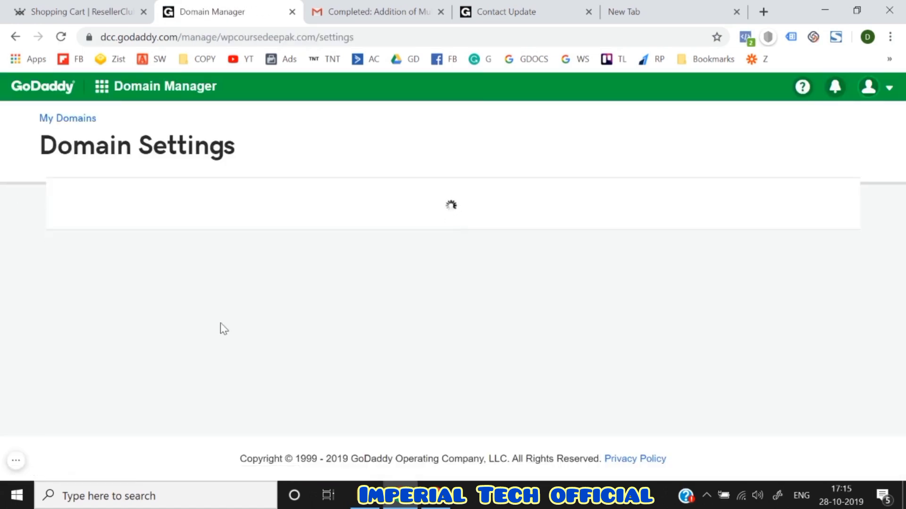
pyautogui.scroll(-20, 221, 324)
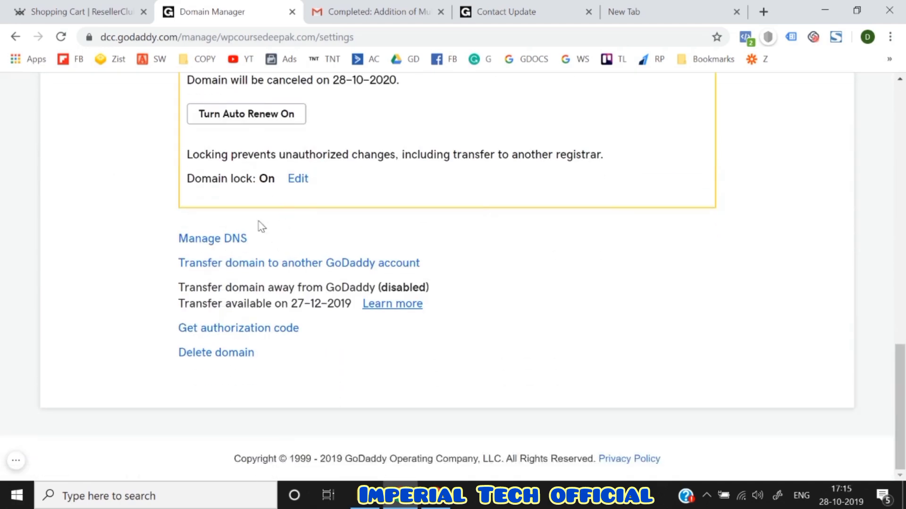
pyautogui.click(218, 241)
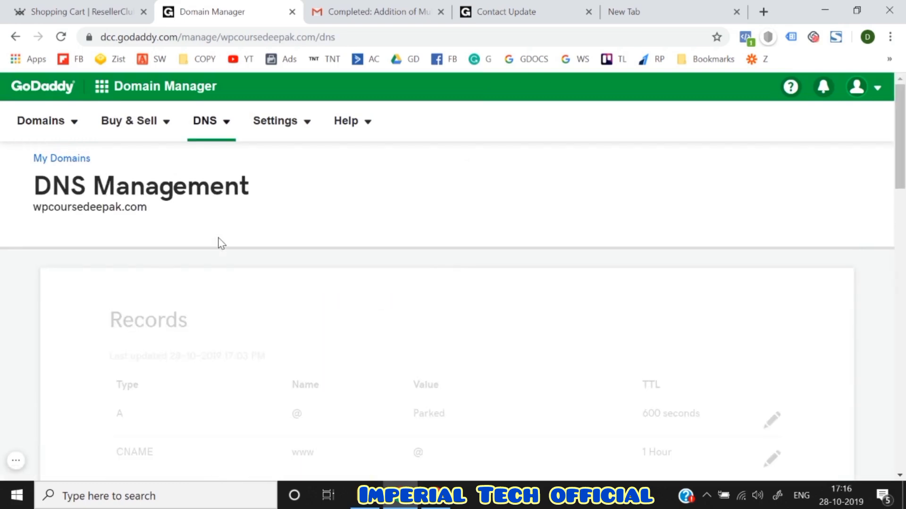
pyautogui.scroll(-6, 221, 244)
pyautogui.scroll(-5, 345, 294)
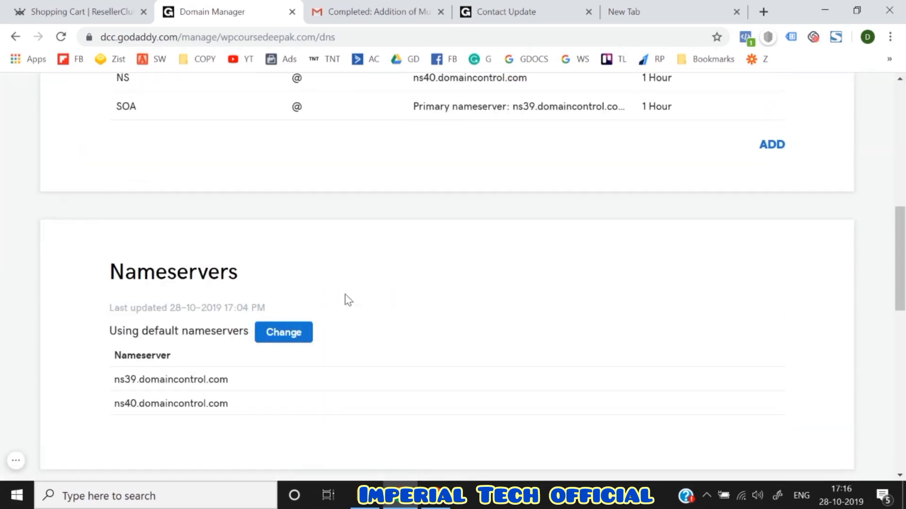
pyautogui.scroll(3, 284, 290)
pyautogui.scroll(10, 284, 296)
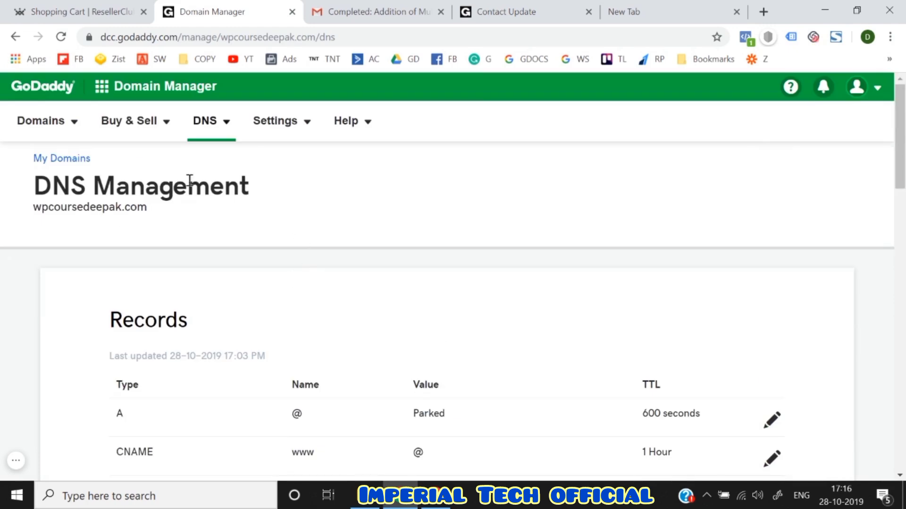
# - Return via All Domains to wpcoursedeepak.com's DNS page and its Nameservers section
pyautogui.click(47, 124)
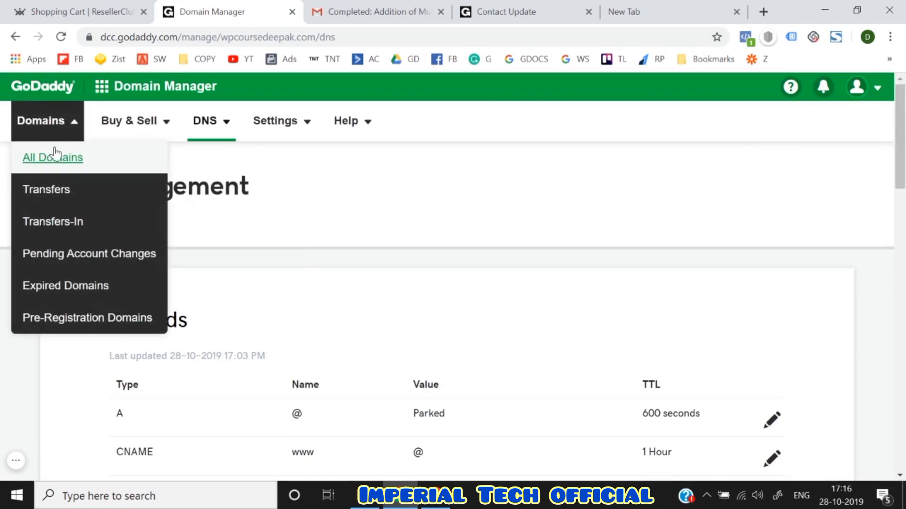
pyautogui.click(56, 156)
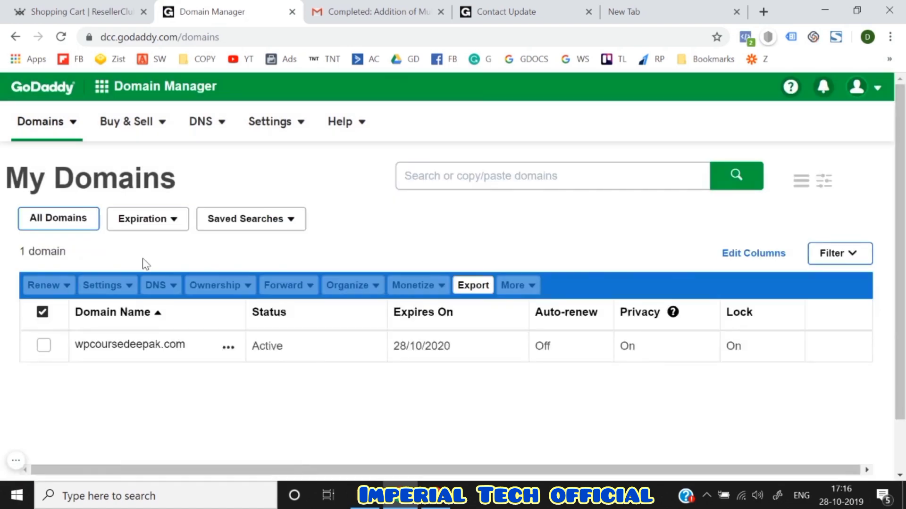
pyautogui.scroll(-2, 141, 263)
pyautogui.click(124, 292)
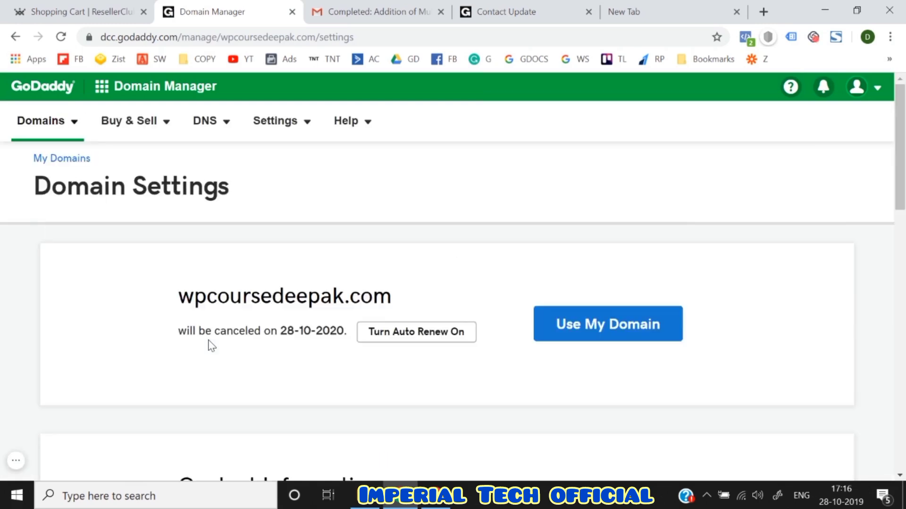
pyautogui.scroll(-15, 211, 346)
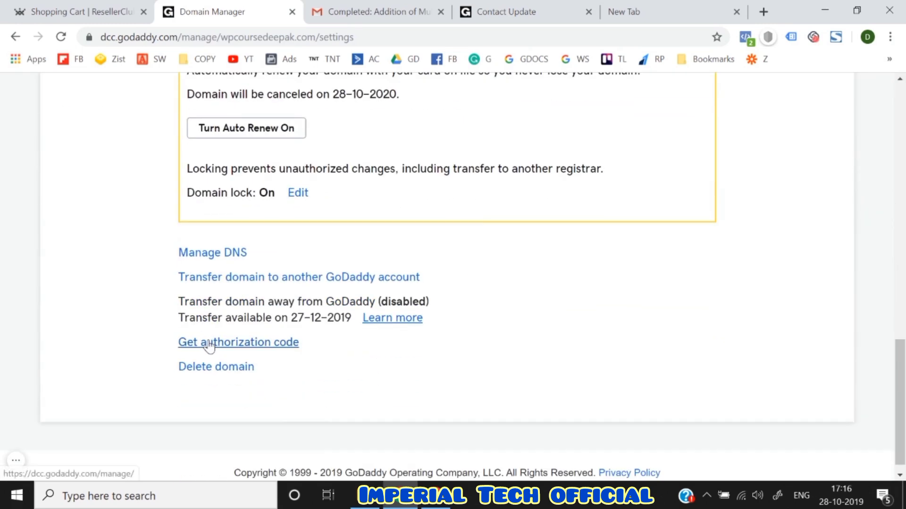
pyautogui.click(197, 255)
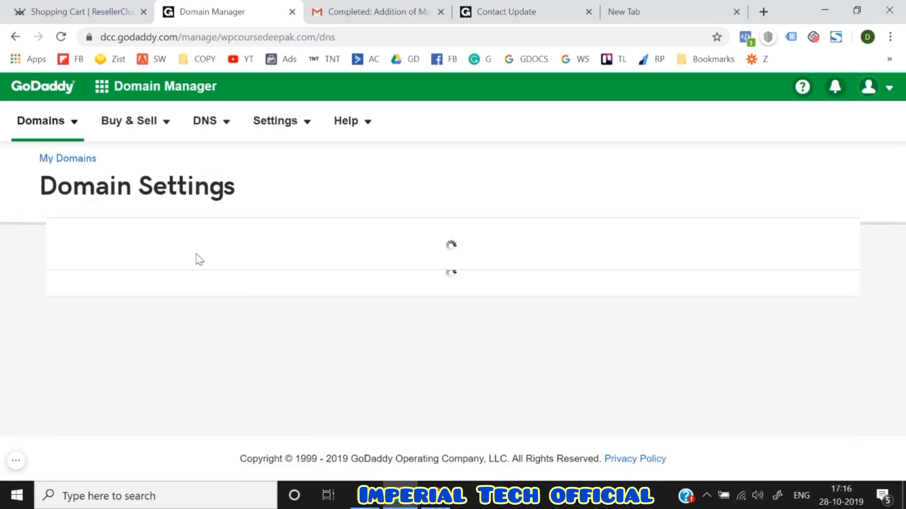
pyautogui.scroll(-10, 262, 282)
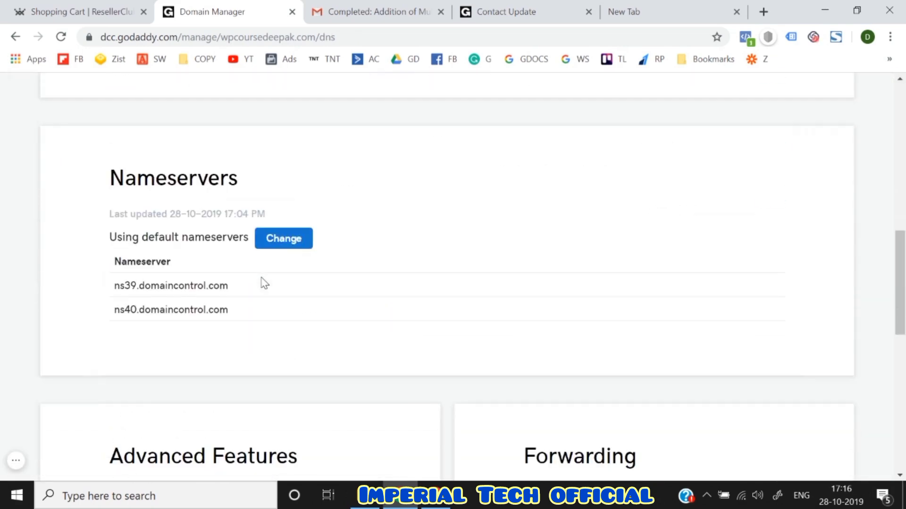
# - Change wpcoursedeepak.com's nameserver type to Custom
pyautogui.click(293, 236)
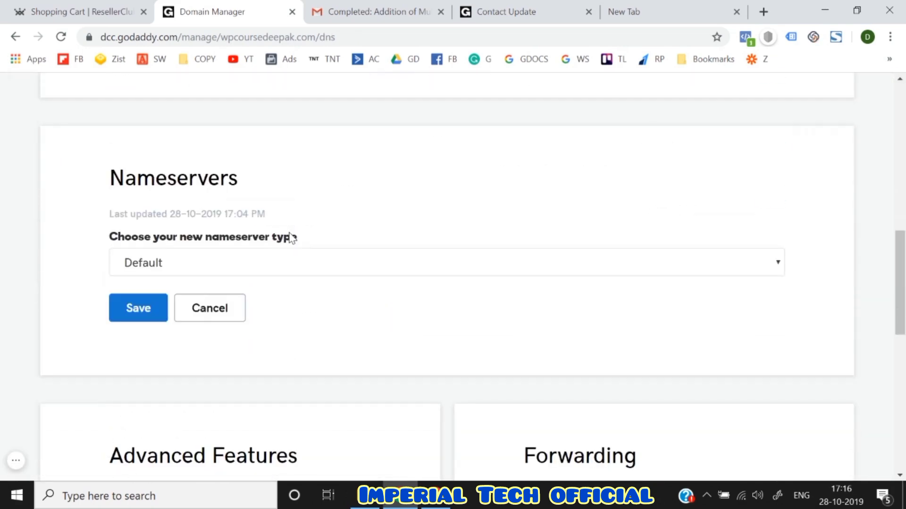
pyautogui.click(279, 258)
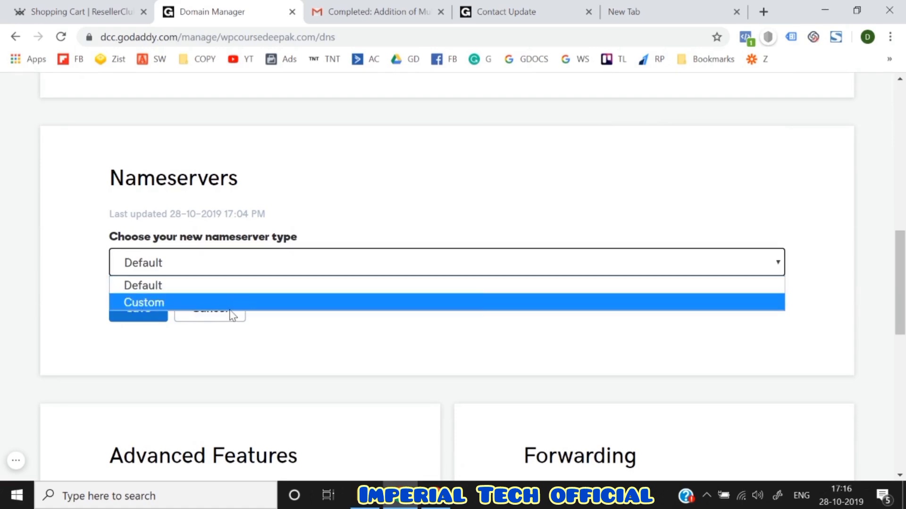
pyautogui.click(230, 309)
pyautogui.scroll(-5, 230, 309)
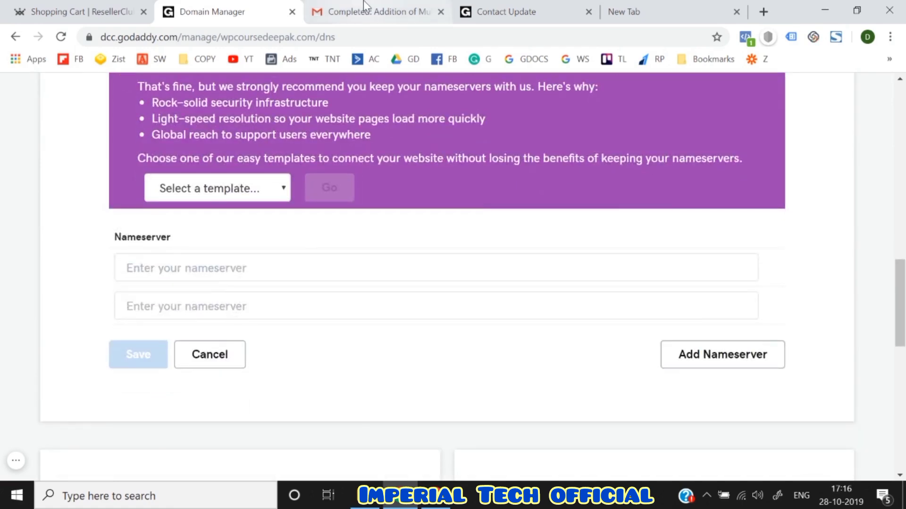
# - Copy ns1.md-85.webhostbox.net from the hosting email into the first nameserver field
pyautogui.click(368, 11)
pyautogui.scroll(-5, 356, 364)
pyautogui.scroll(-1, 357, 369)
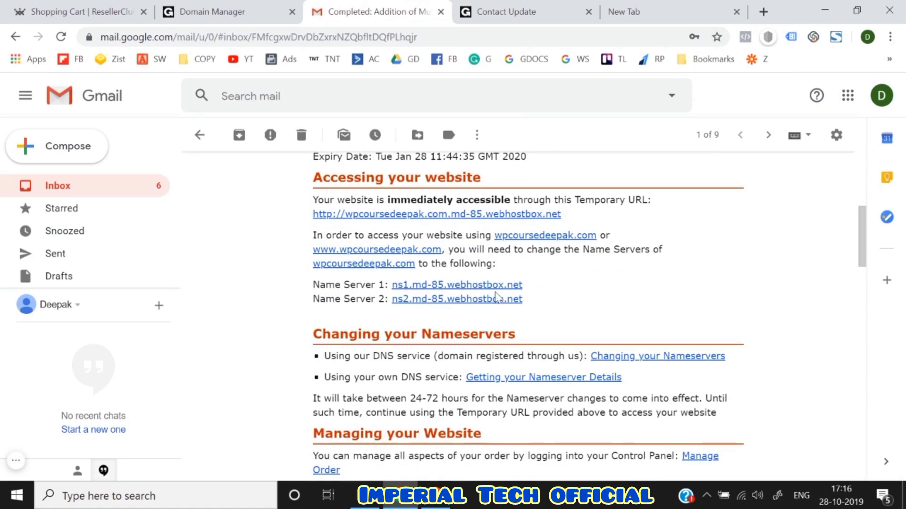
pyautogui.moveTo(510, 285); pyautogui.dragTo(395, 289)
pyautogui.hotkey('ctrl', 'c')
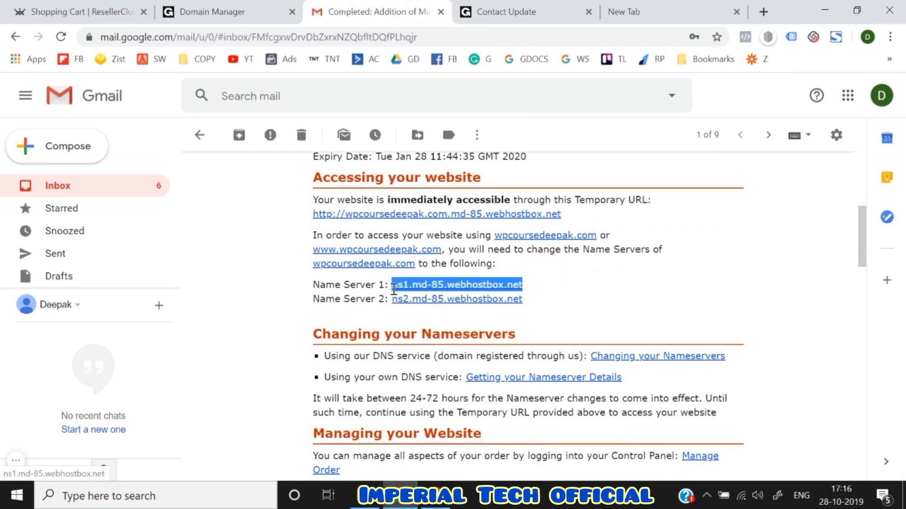
pyautogui.click(226, 6)
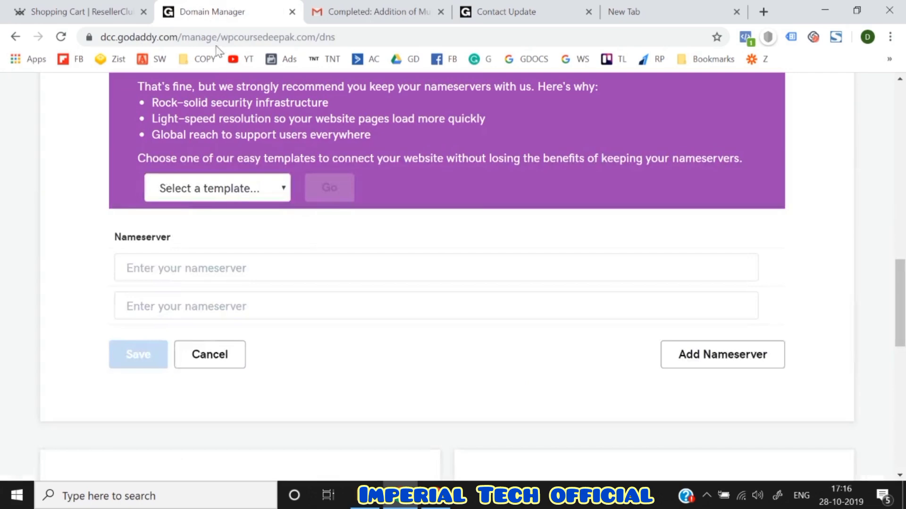
pyautogui.click(151, 273)
pyautogui.hotkey('ctrl', 'v')
# - Paste ns2.md-85.webhostbox.net into the second nameserver field and save
pyautogui.click(147, 310)
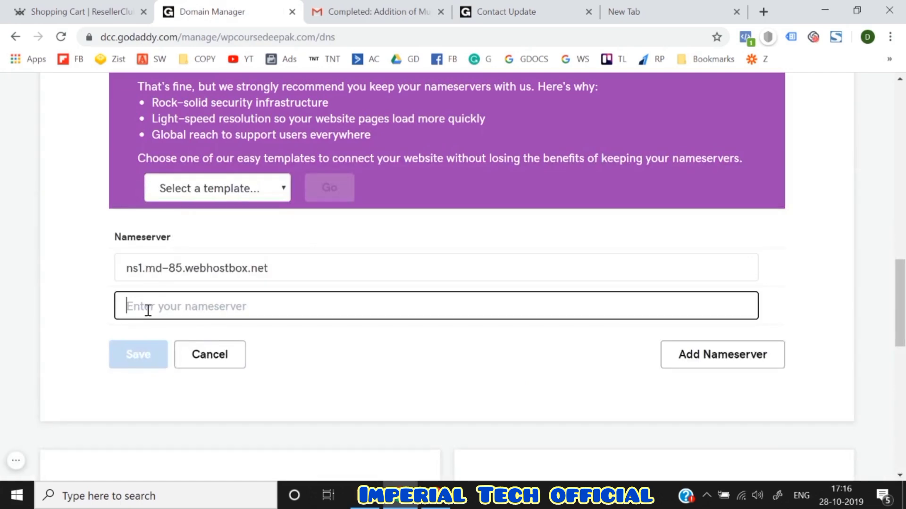
pyautogui.click(338, 5)
pyautogui.moveTo(523, 302); pyautogui.dragTo(396, 309)
pyautogui.hotkey('ctrl', 'c')
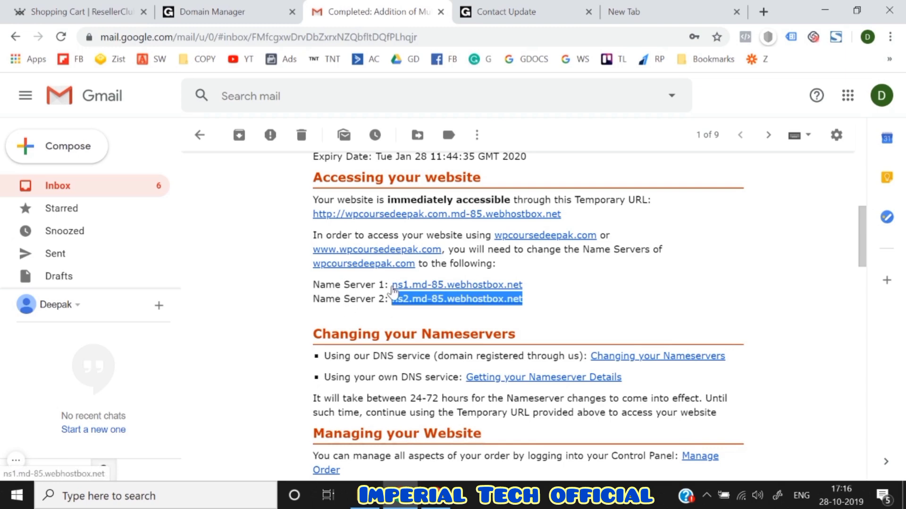
pyautogui.click(218, 4)
pyautogui.hotkey('ctrl', 'v')
pyautogui.click(144, 364)
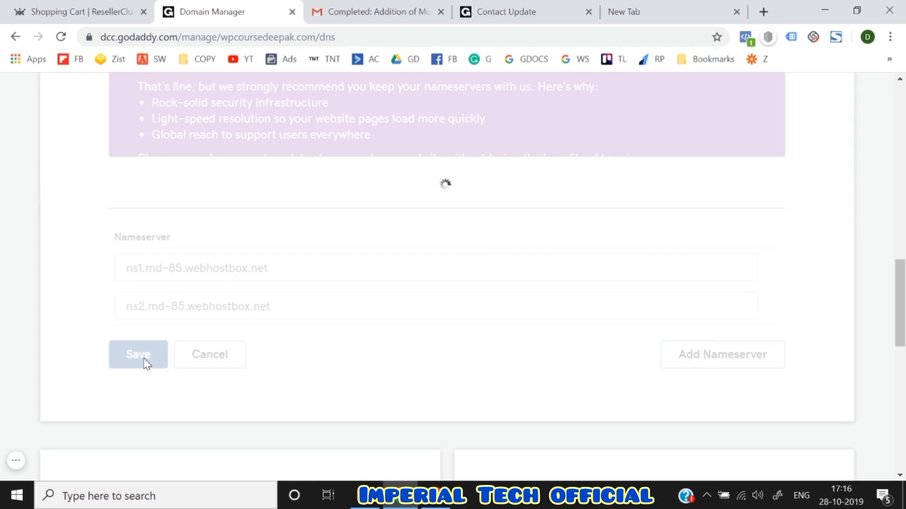
pyautogui.scroll(4, 144, 361)
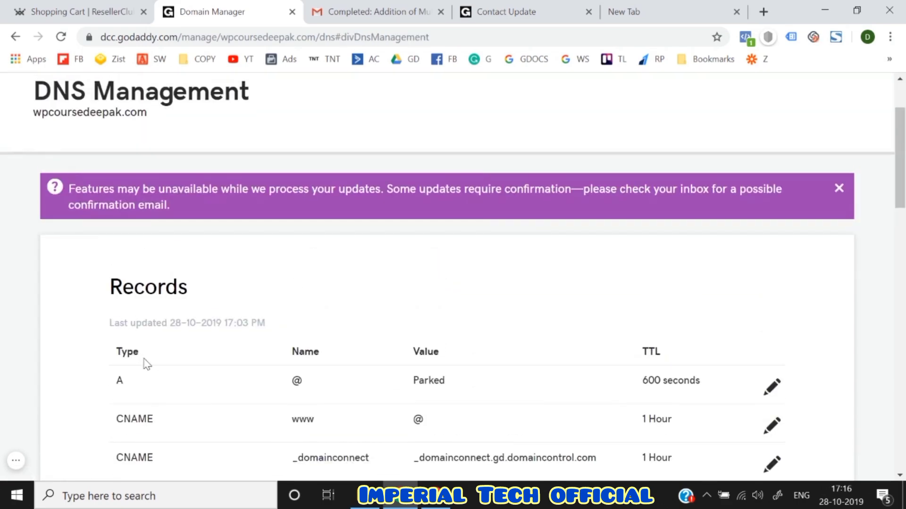
pyautogui.scroll(-9, 144, 360)
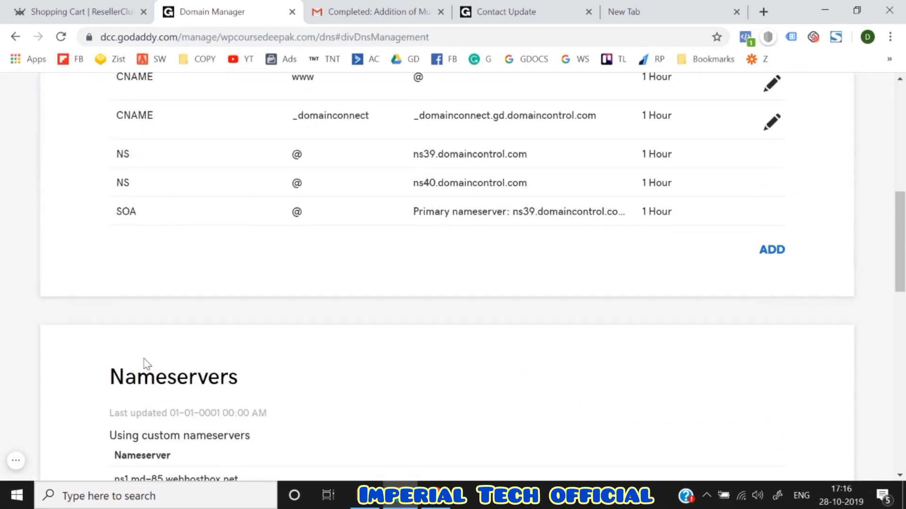
pyautogui.scroll(8, 144, 362)
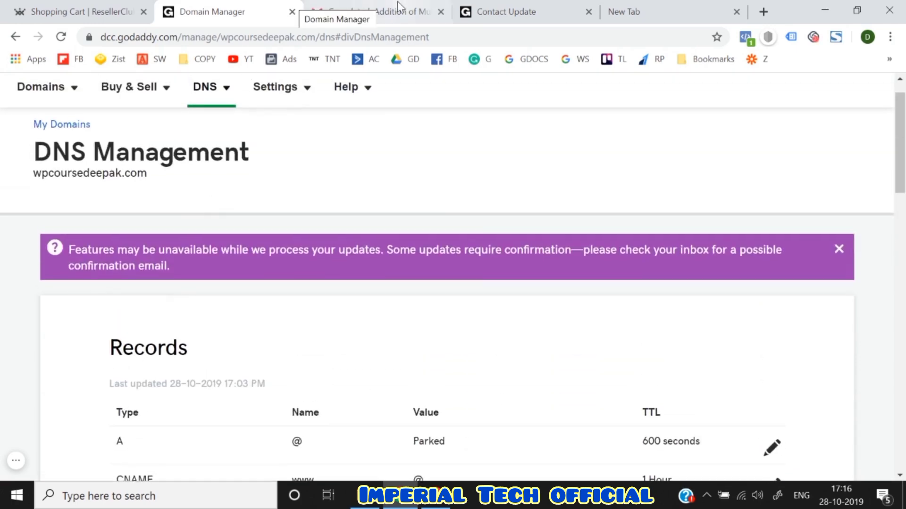
# - Reopen ResellerClub's wpcoursedeepak.com hosting-completion email from the Gmail inbox
pyautogui.click(388, 7)
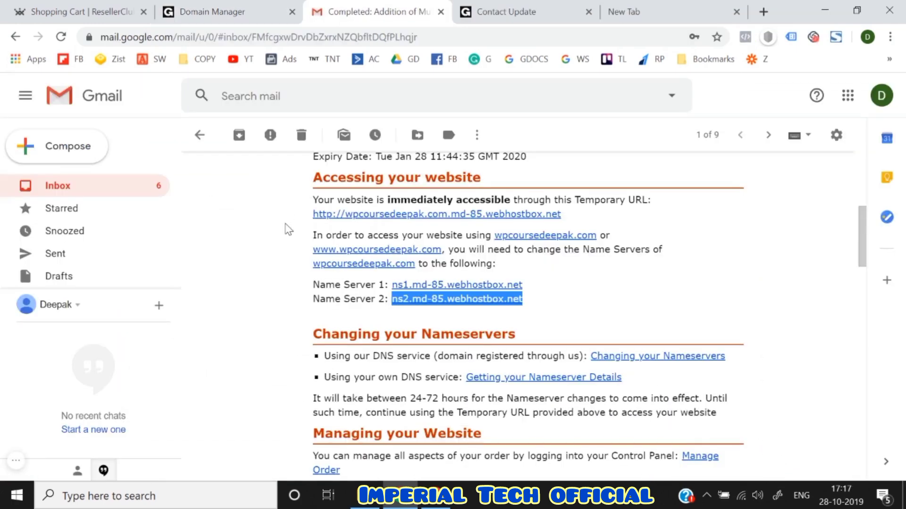
pyautogui.scroll(2, 288, 230)
pyautogui.scroll(2, 289, 230)
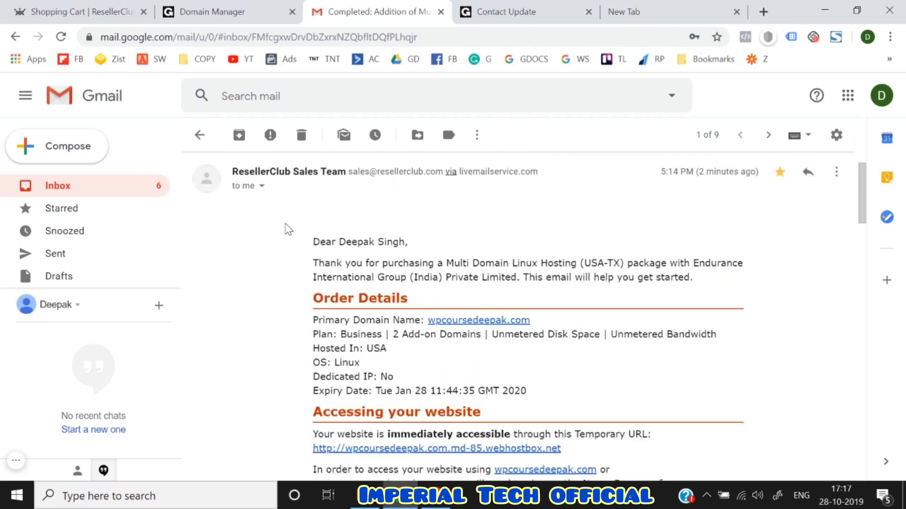
pyautogui.click(198, 140)
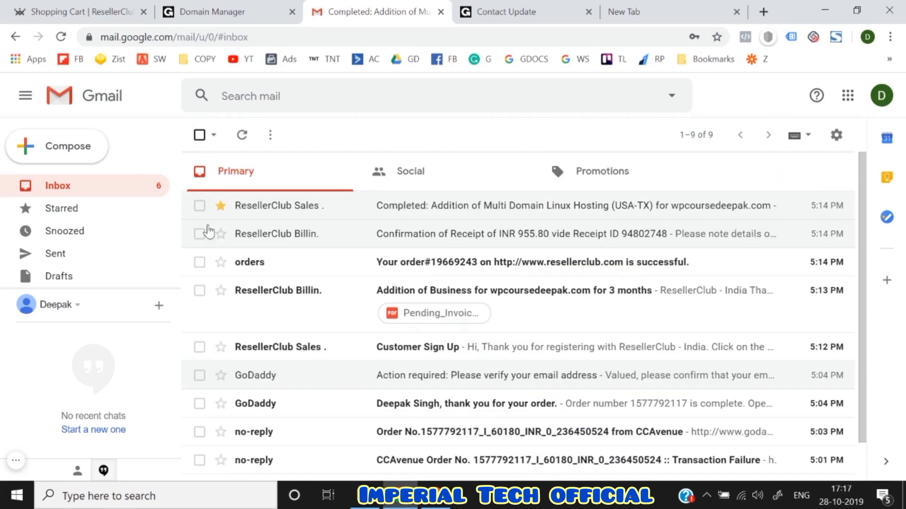
pyautogui.click(257, 211)
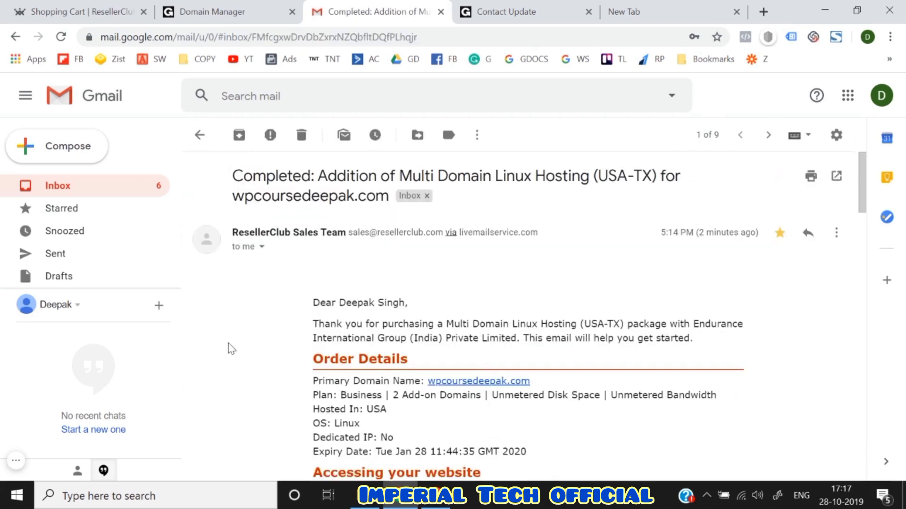
pyautogui.scroll(-1, 231, 349)
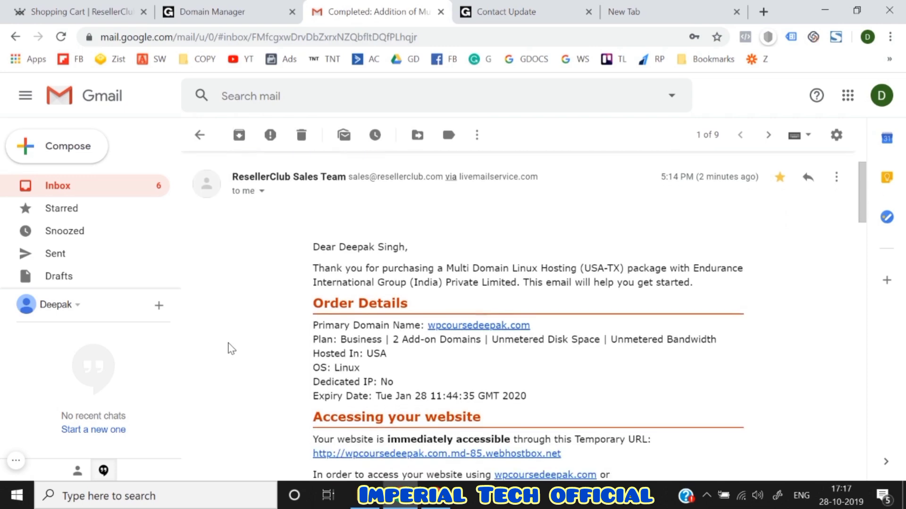